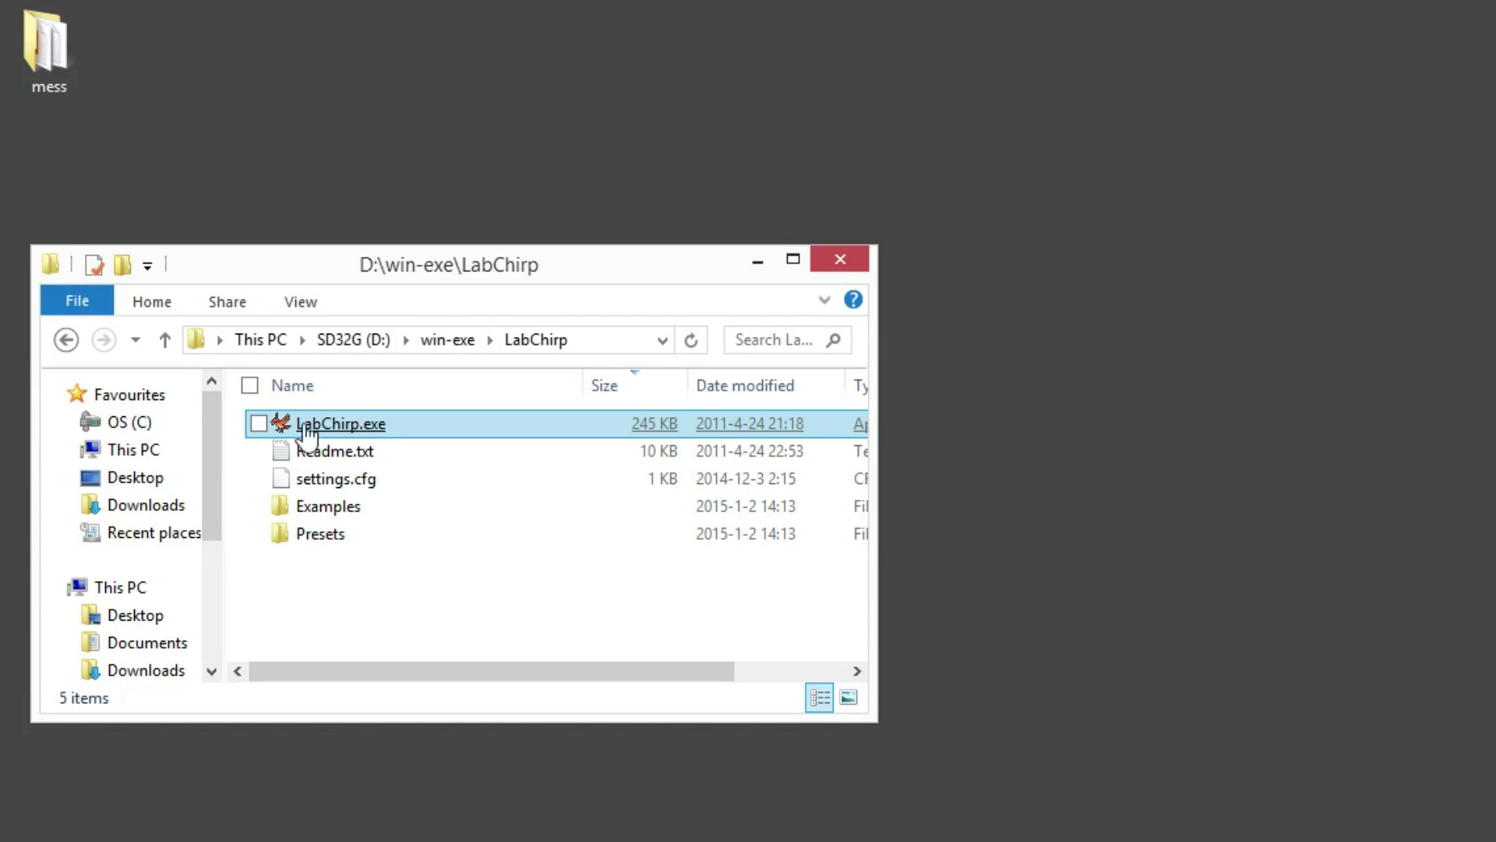
Launch LabChirp.exe from the D:\win-exe\LabChirp folder
{"action": "double_click", "coordinate": [403, 439]}
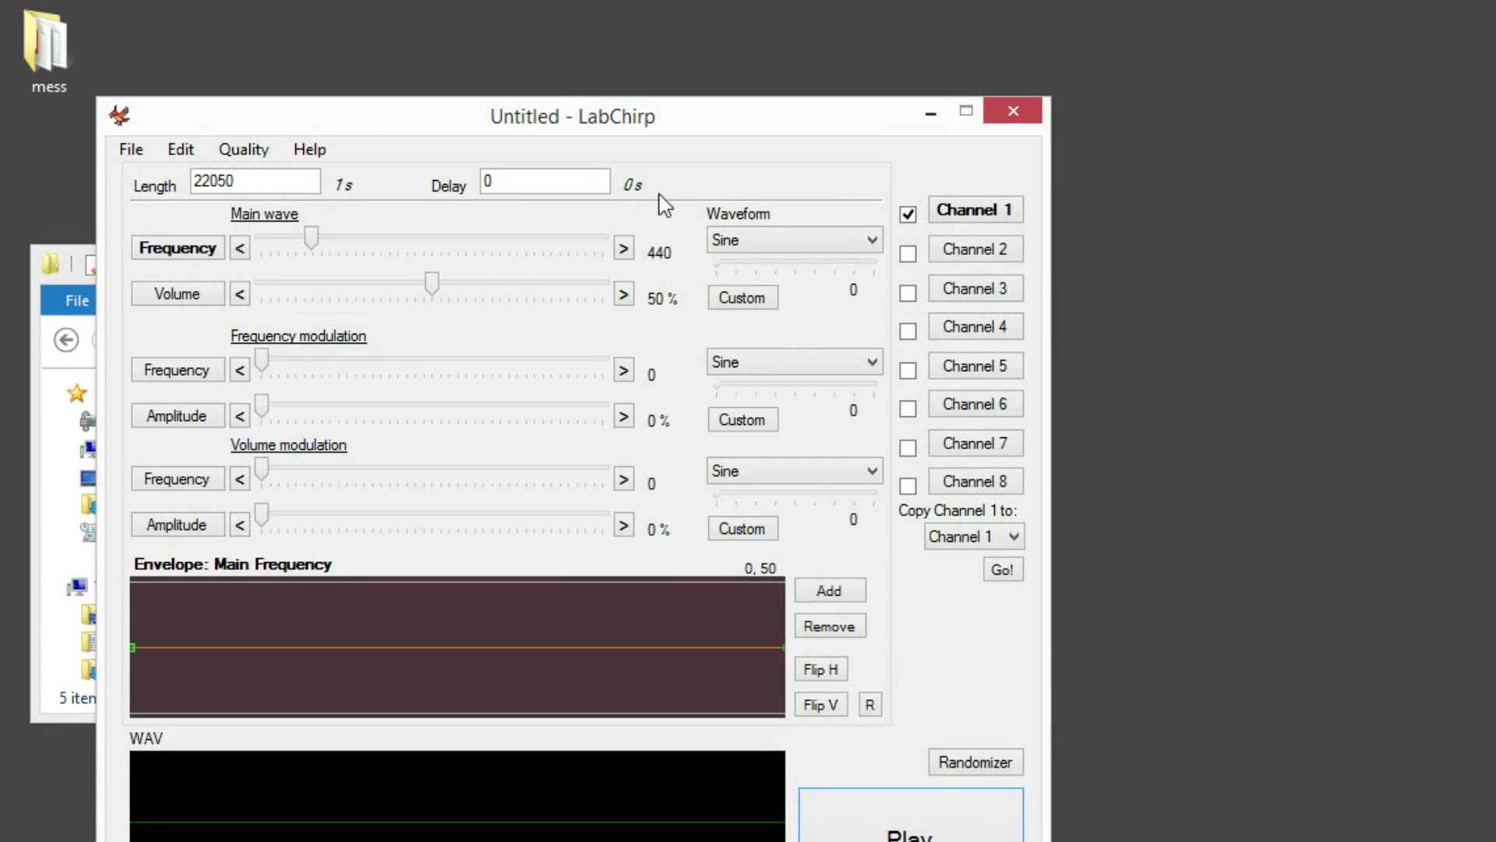
Move the window to the top-left, play the default 440 Hz sine tone, and bring up the Randomizer
{"action": "left_click_drag", "start_coordinate": [616, 113], "coordinate": [534, 25]}
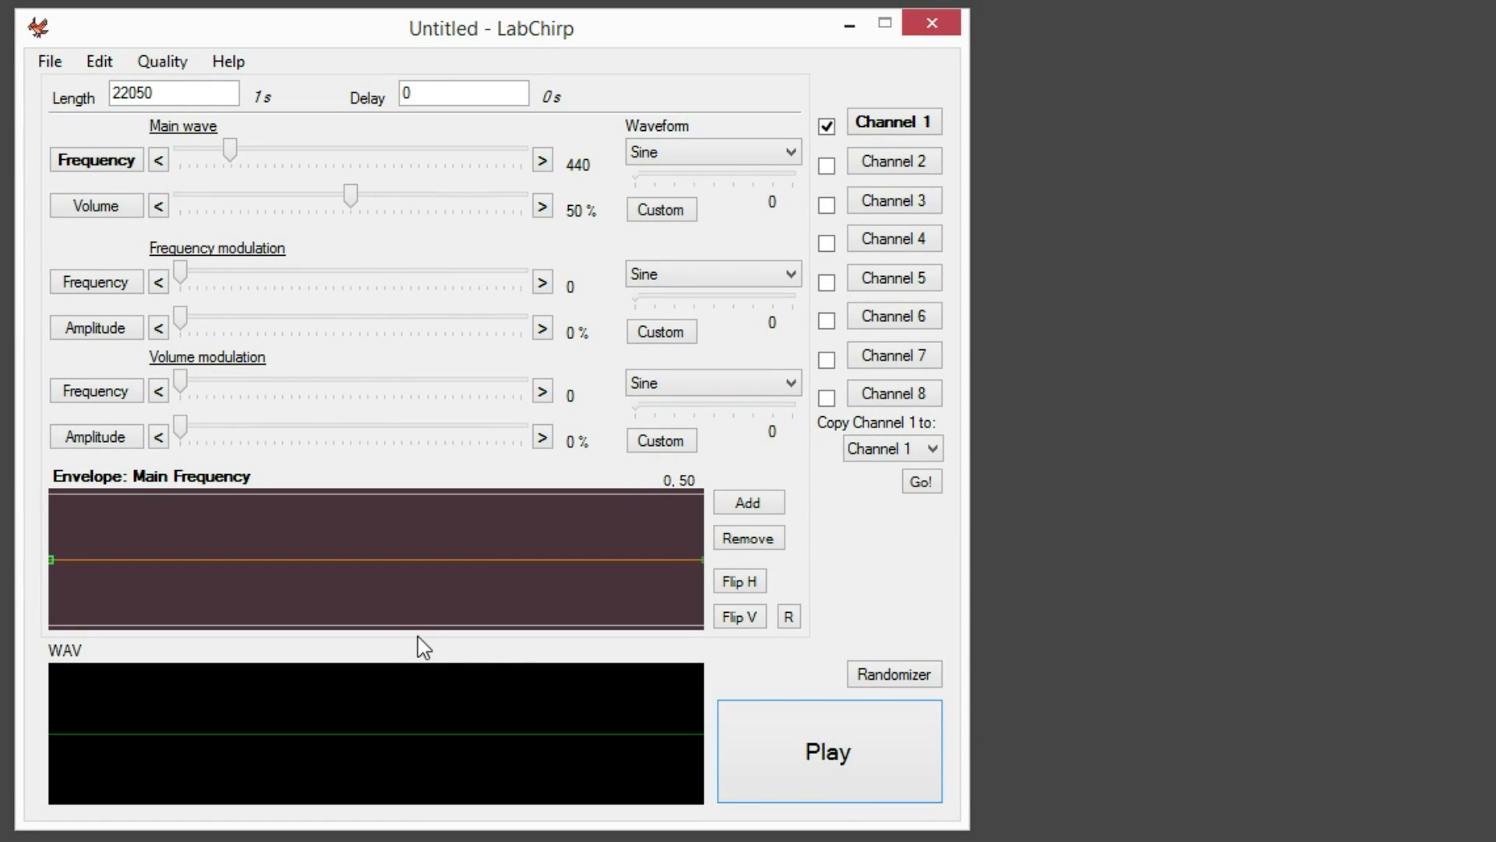
{"action": "left_click", "coordinate": [868, 799]}
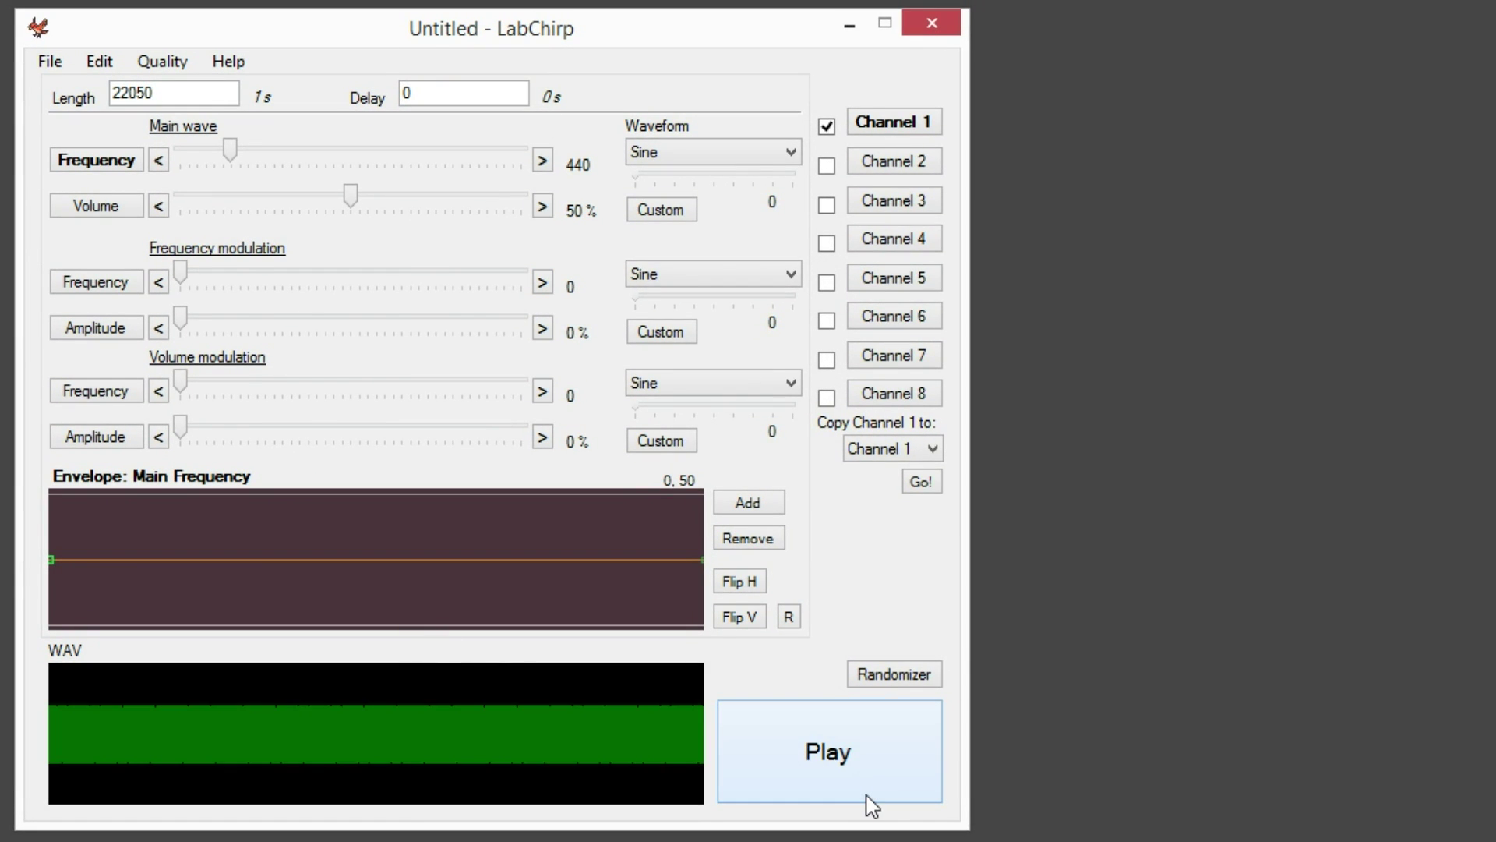
{"action": "left_click", "coordinate": [902, 679]}
Move the Randomizer right and randomize until a three-channel 430.9 Hz Noise2 sound, 0.472 s long, appears
{"action": "left_click_drag", "start_coordinate": [367, 153], "coordinate": [1196, 148]}
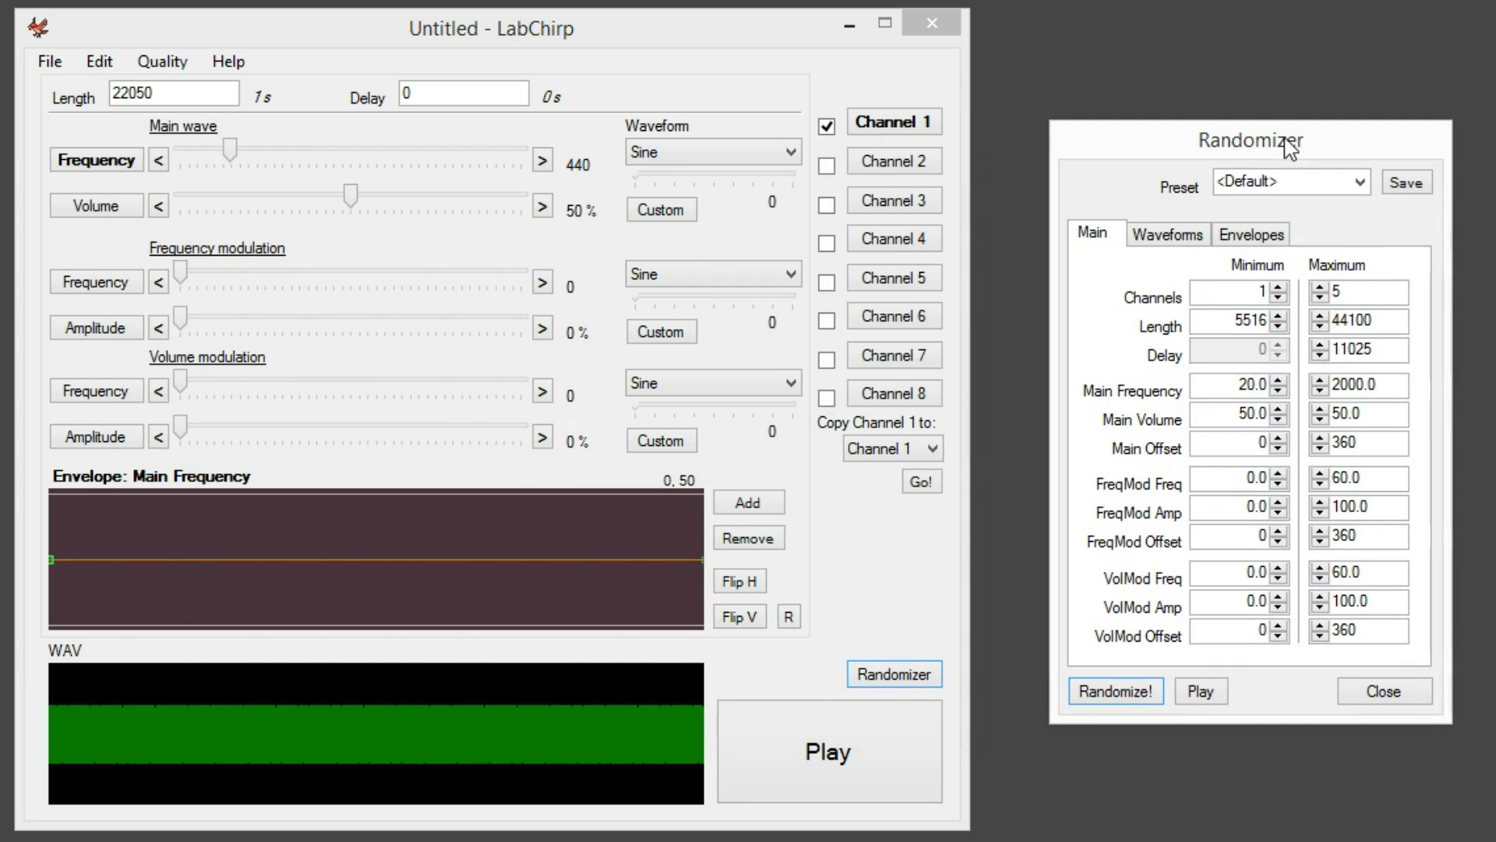
{"action": "left_click", "coordinate": [1131, 693]}
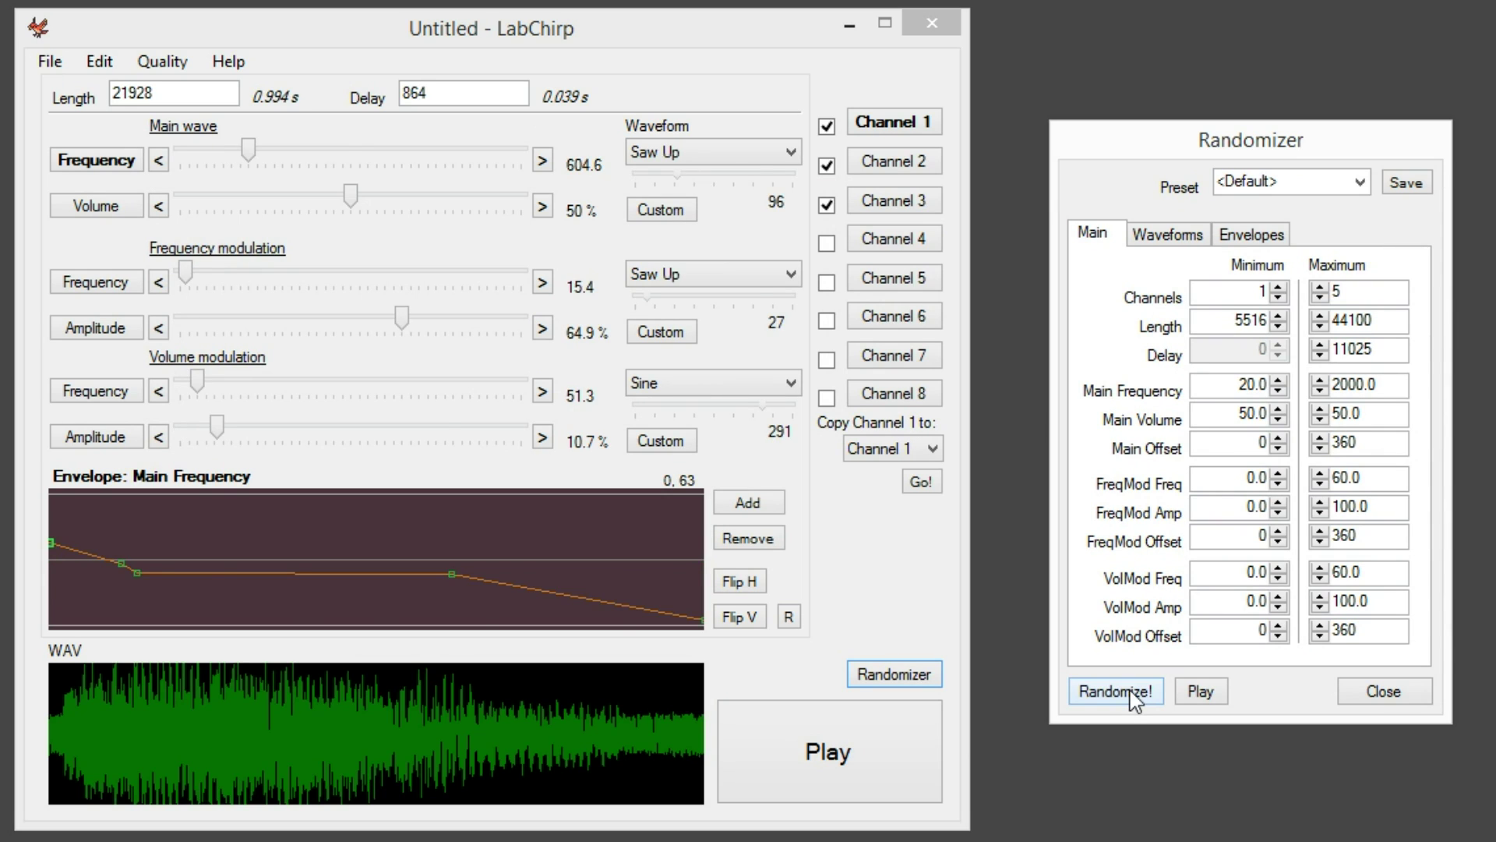
{"action": "left_click", "coordinate": [1133, 693]}
{"action": "left_click", "coordinate": [1132, 693]}
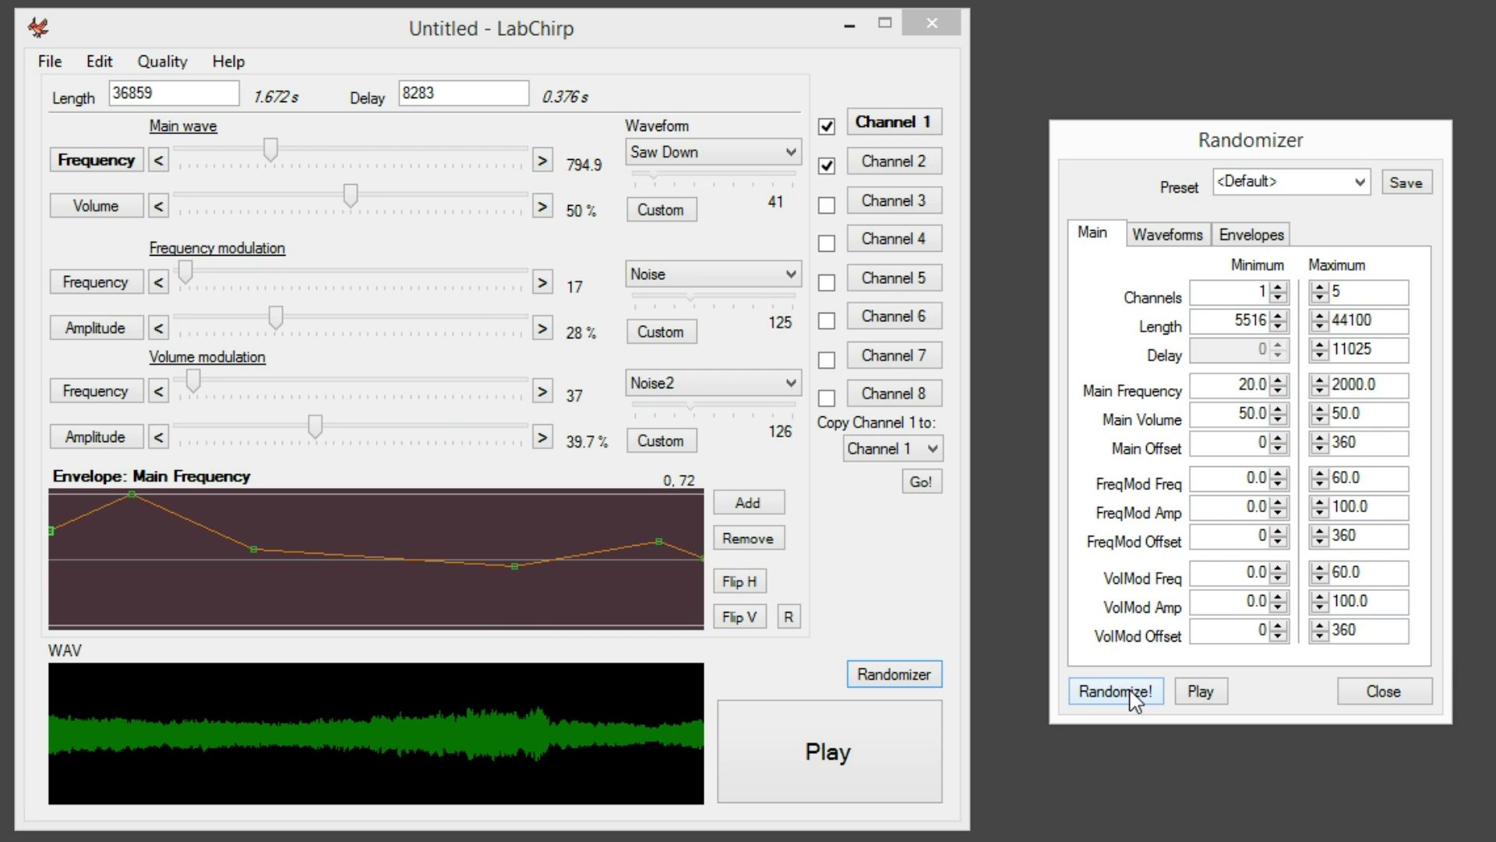
{"action": "left_click", "coordinate": [1132, 694]}
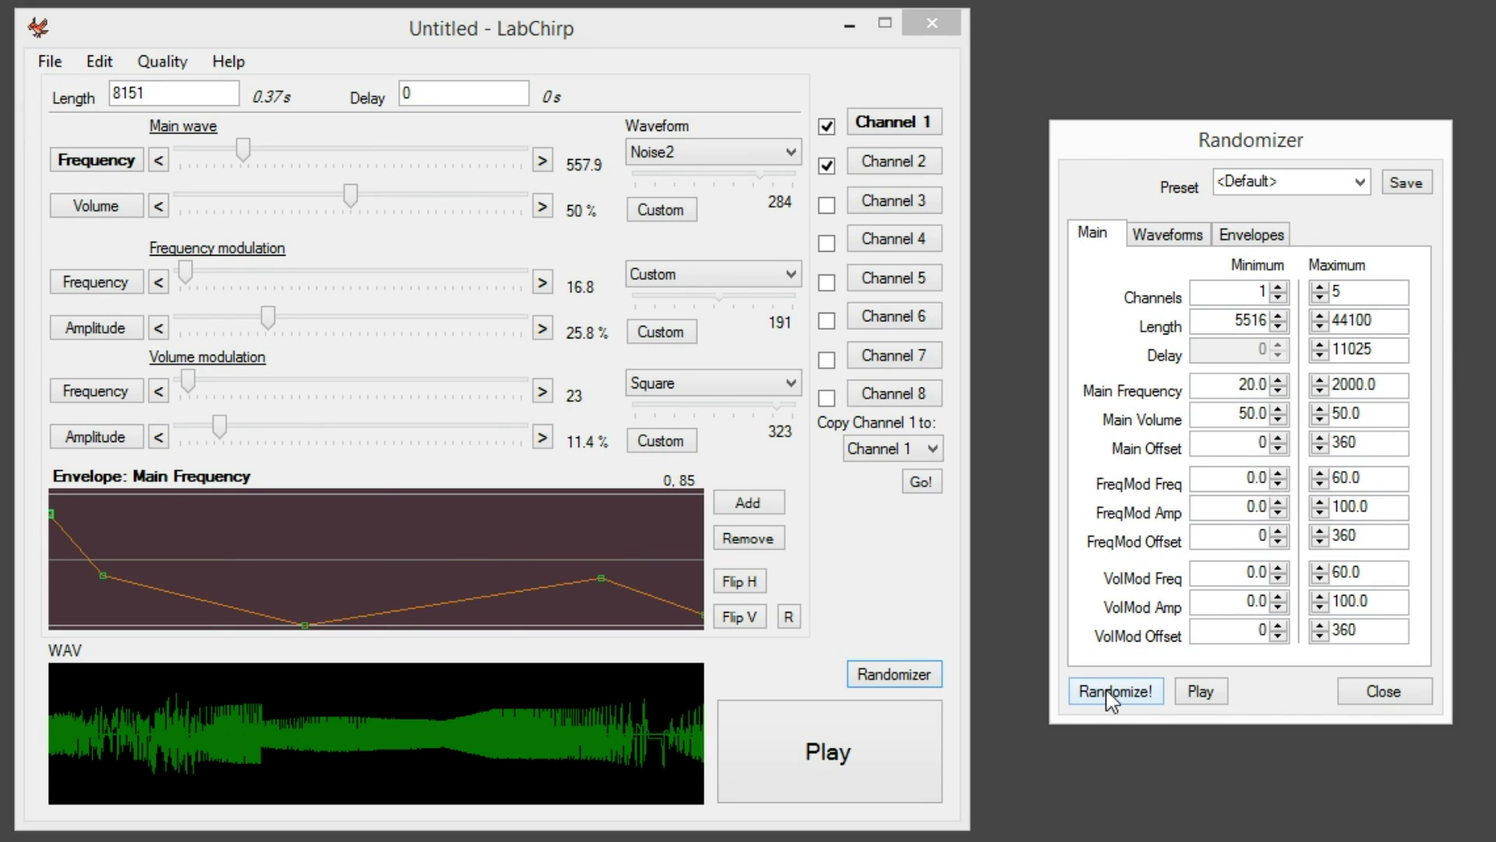
{"action": "left_click", "coordinate": [1113, 696]}
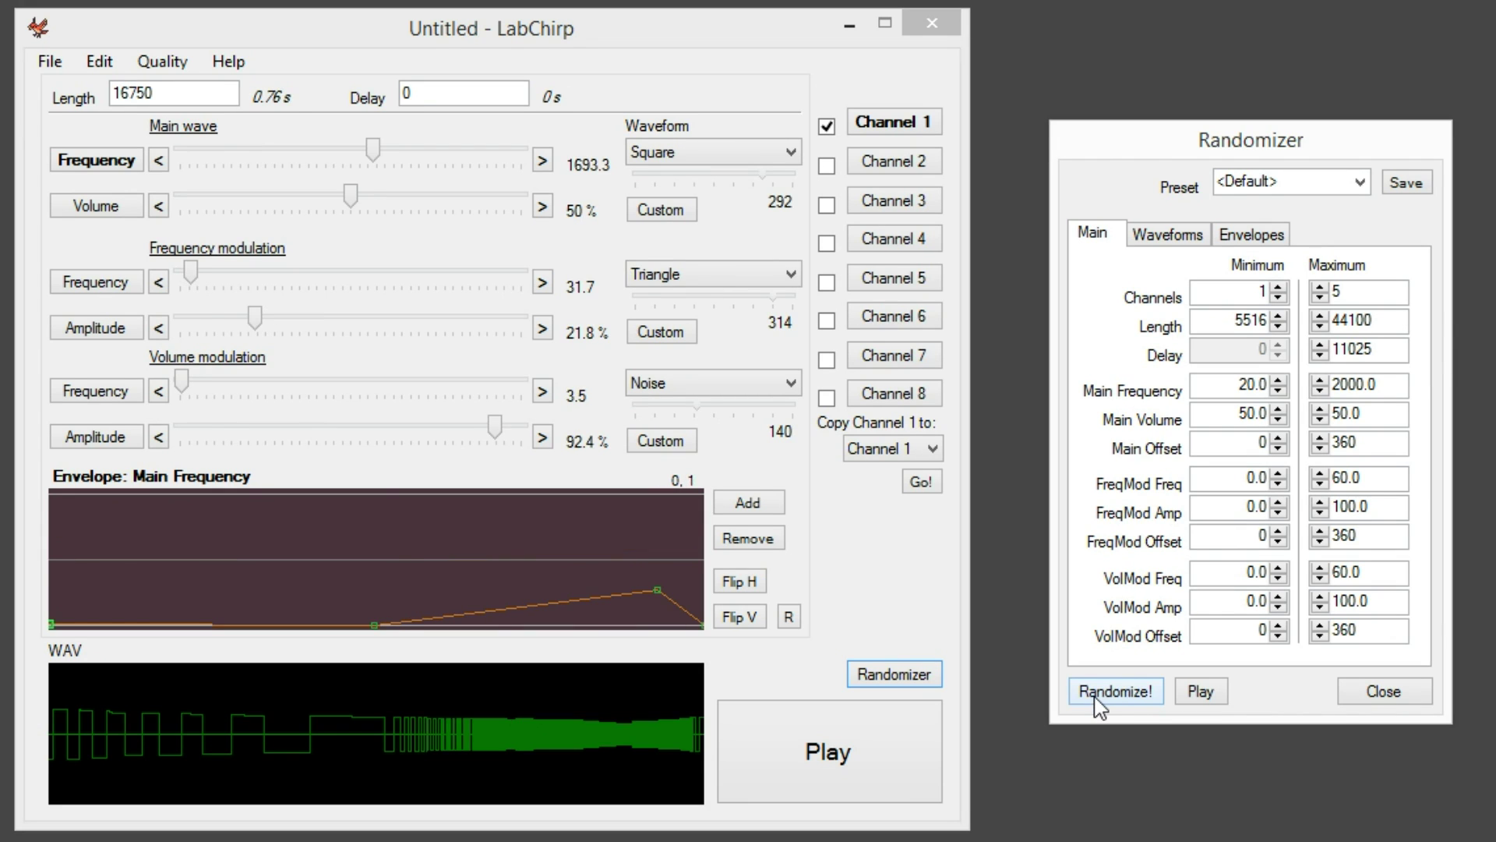
{"action": "left_click", "coordinate": [1099, 706]}
{"action": "left_click", "coordinate": [1128, 696]}
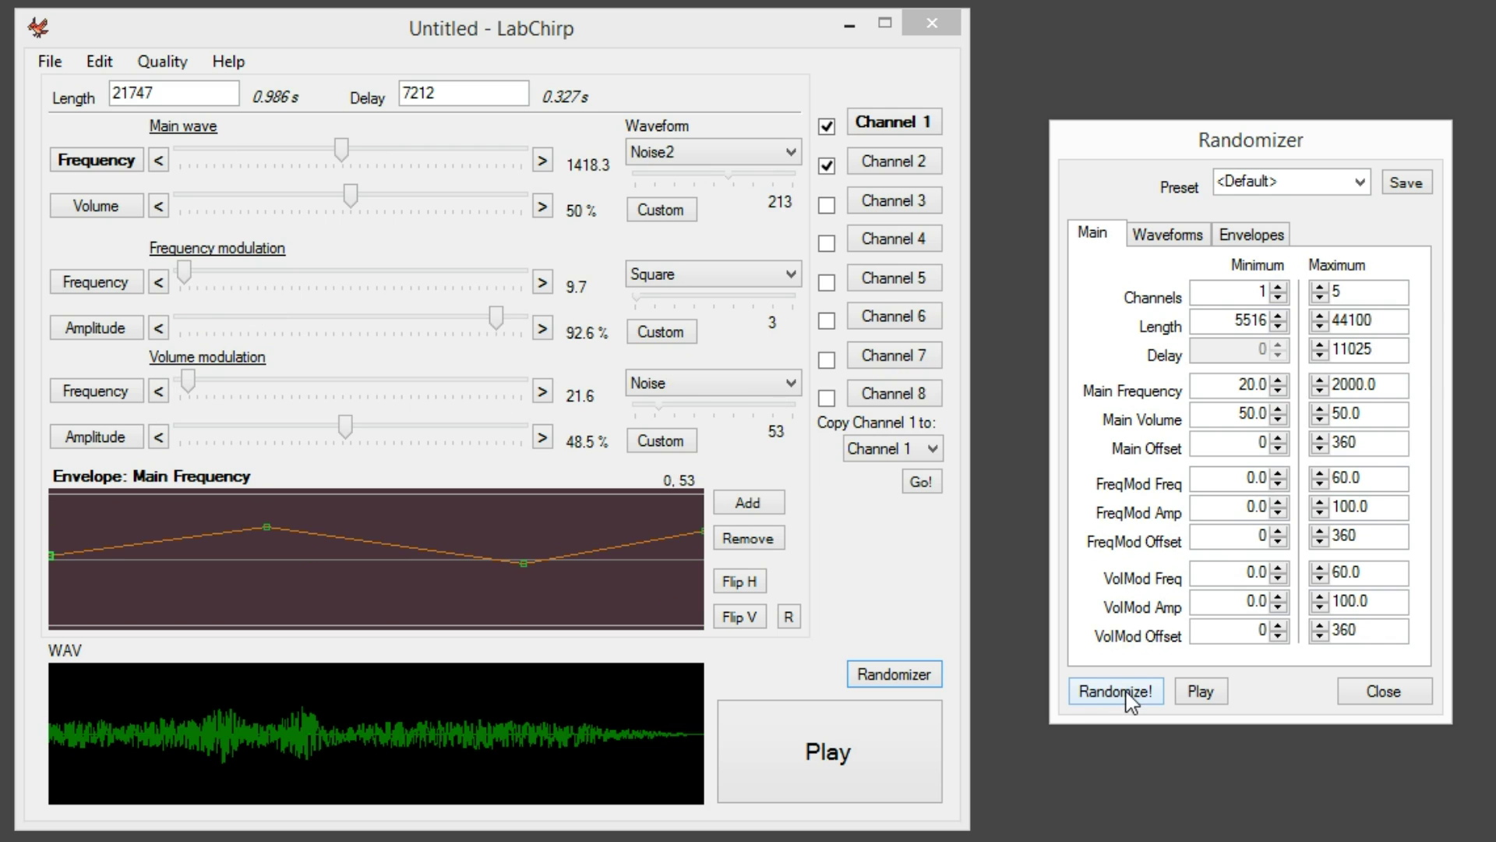
{"action": "left_click", "coordinate": [1084, 704]}
{"action": "left_click", "coordinate": [1081, 699]}
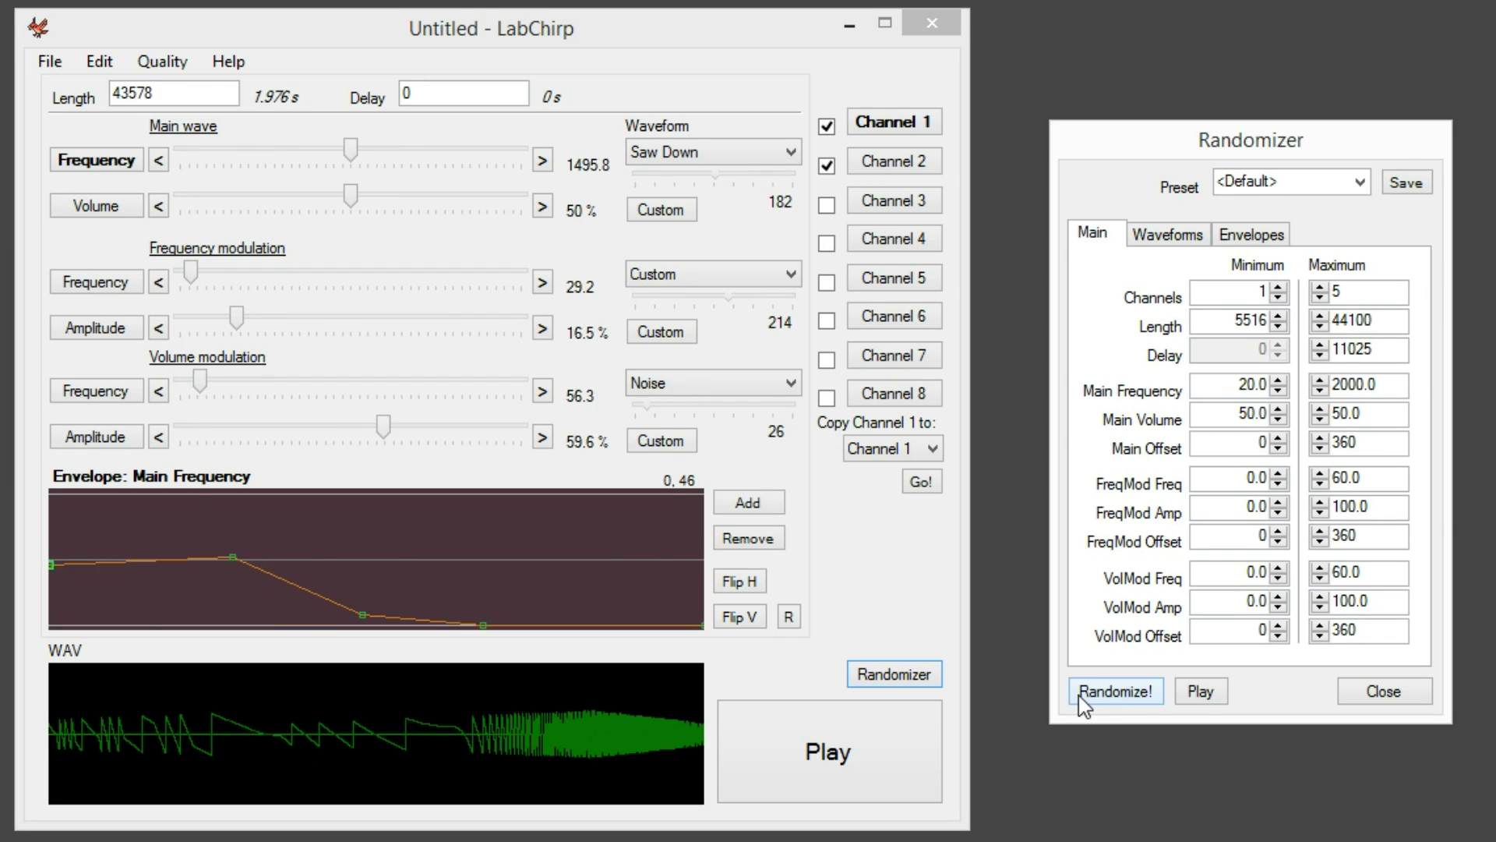
{"action": "left_click", "coordinate": [1119, 693]}
{"action": "left_click", "coordinate": [1119, 693]}
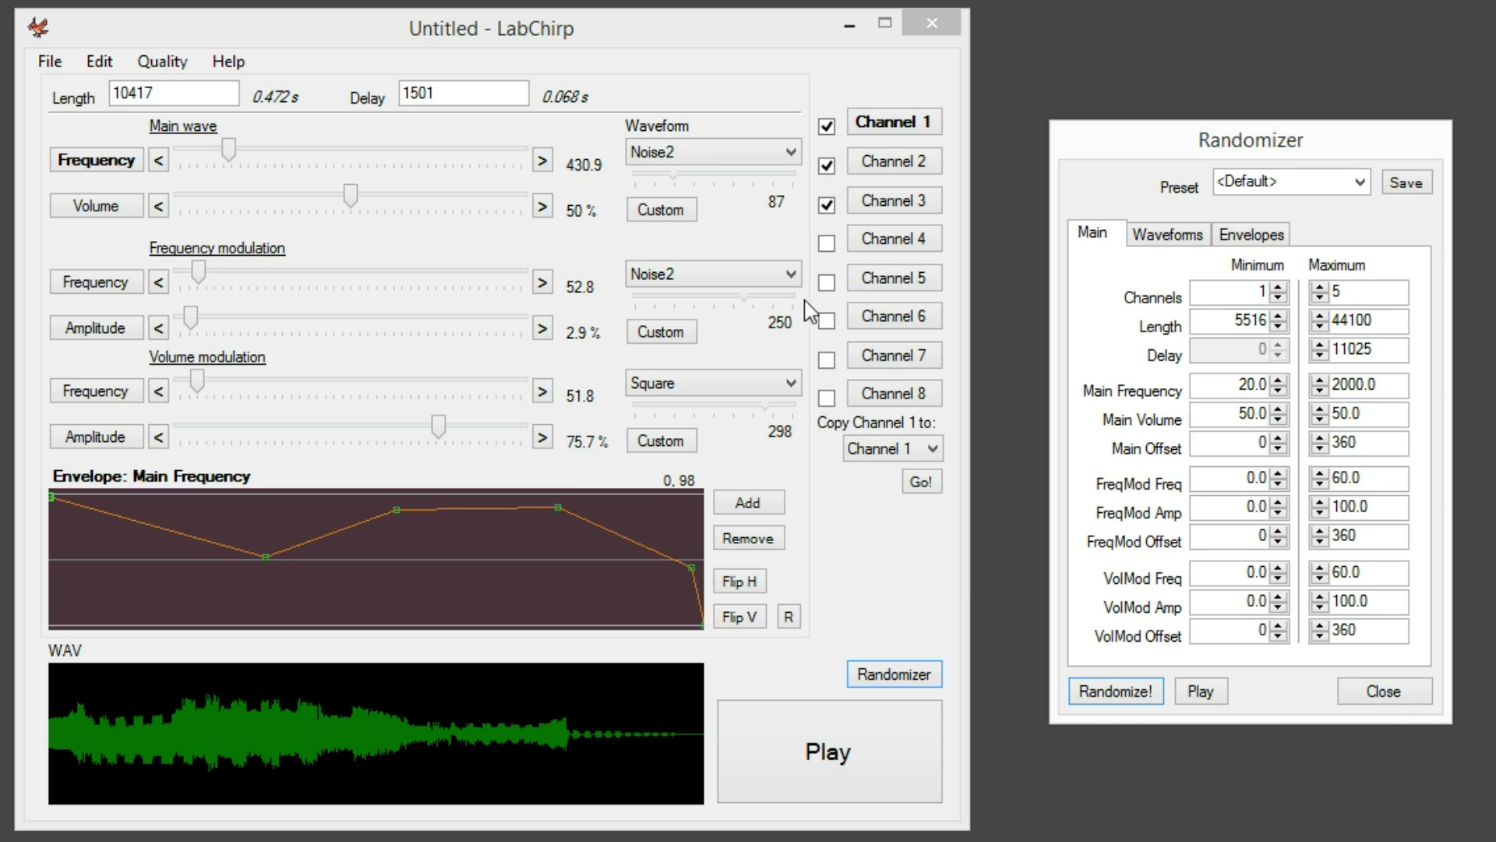
{"action": "left_click", "coordinate": [828, 207]}
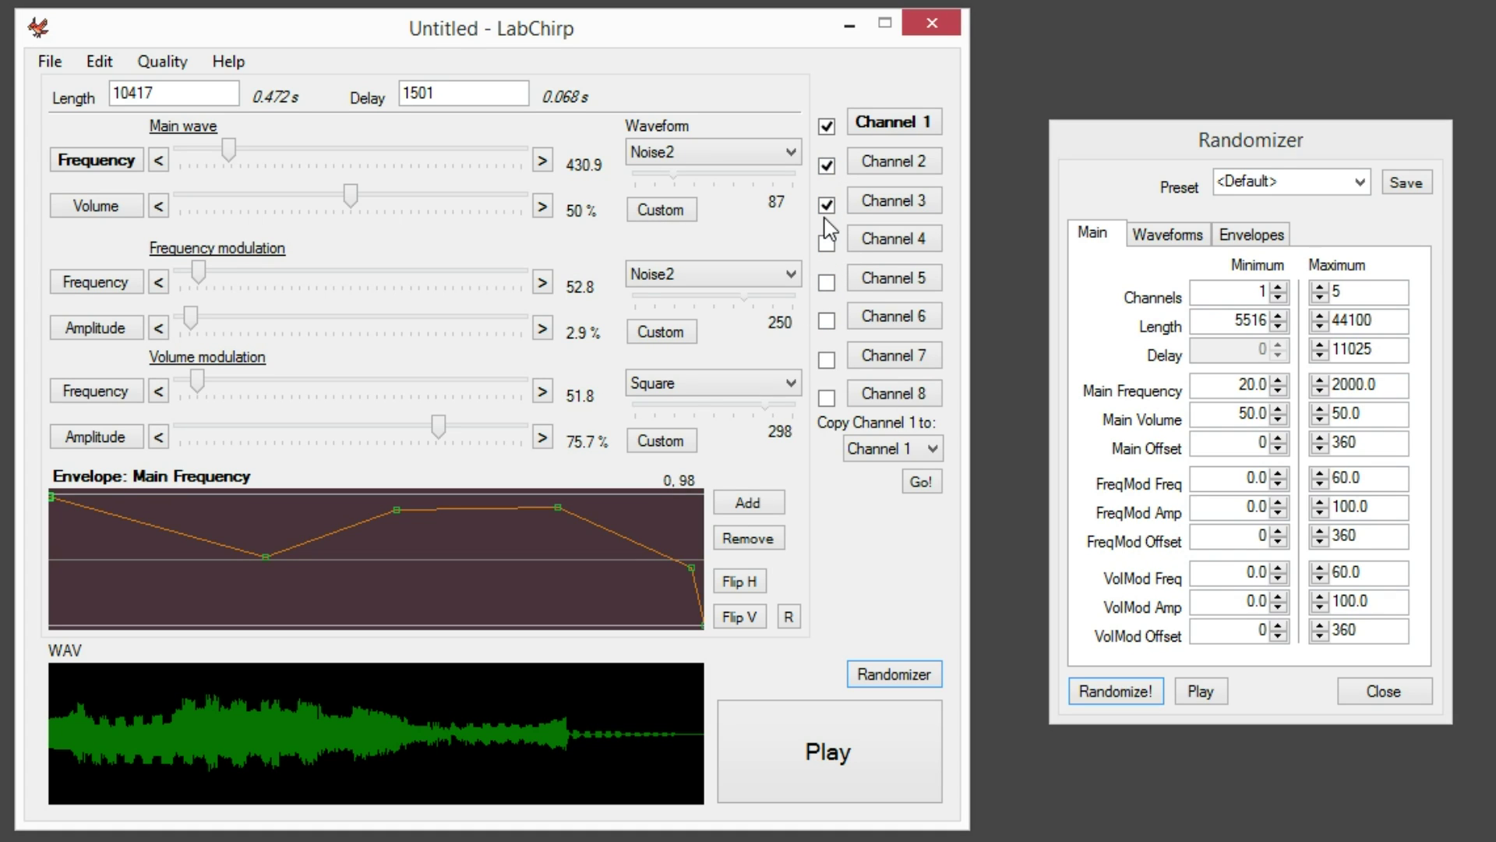
{"action": "left_click", "coordinate": [828, 208]}
{"action": "left_click", "coordinate": [828, 166]}
{"action": "left_click", "coordinate": [814, 745]}
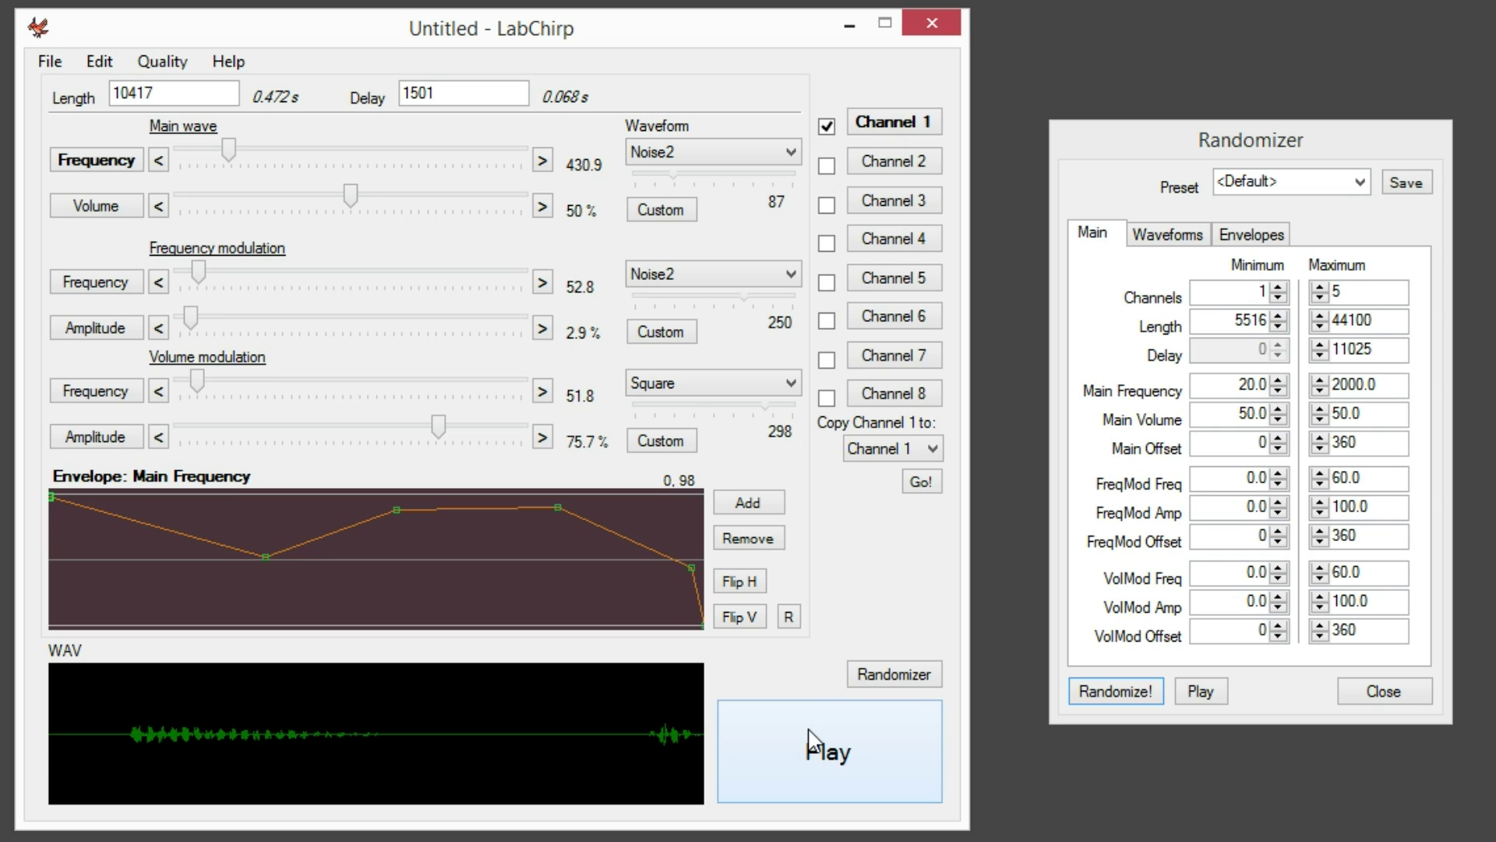
{"action": "left_click", "coordinate": [829, 168]}
{"action": "left_click", "coordinate": [828, 128]}
{"action": "left_click", "coordinate": [787, 738]}
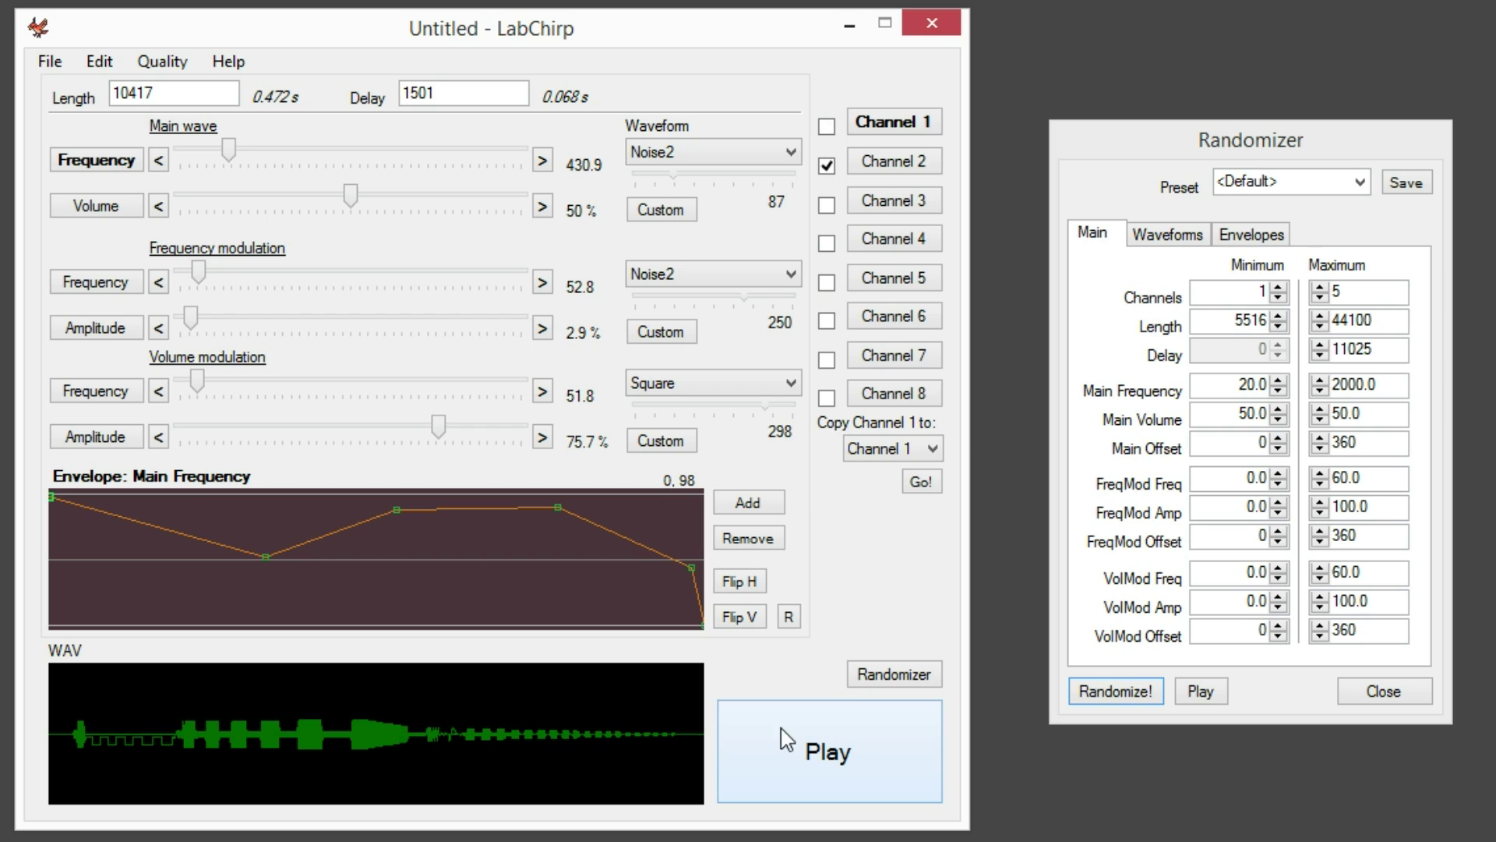
{"action": "left_click", "coordinate": [827, 166]}
{"action": "left_click", "coordinate": [827, 205]}
{"action": "left_click", "coordinate": [799, 748]}
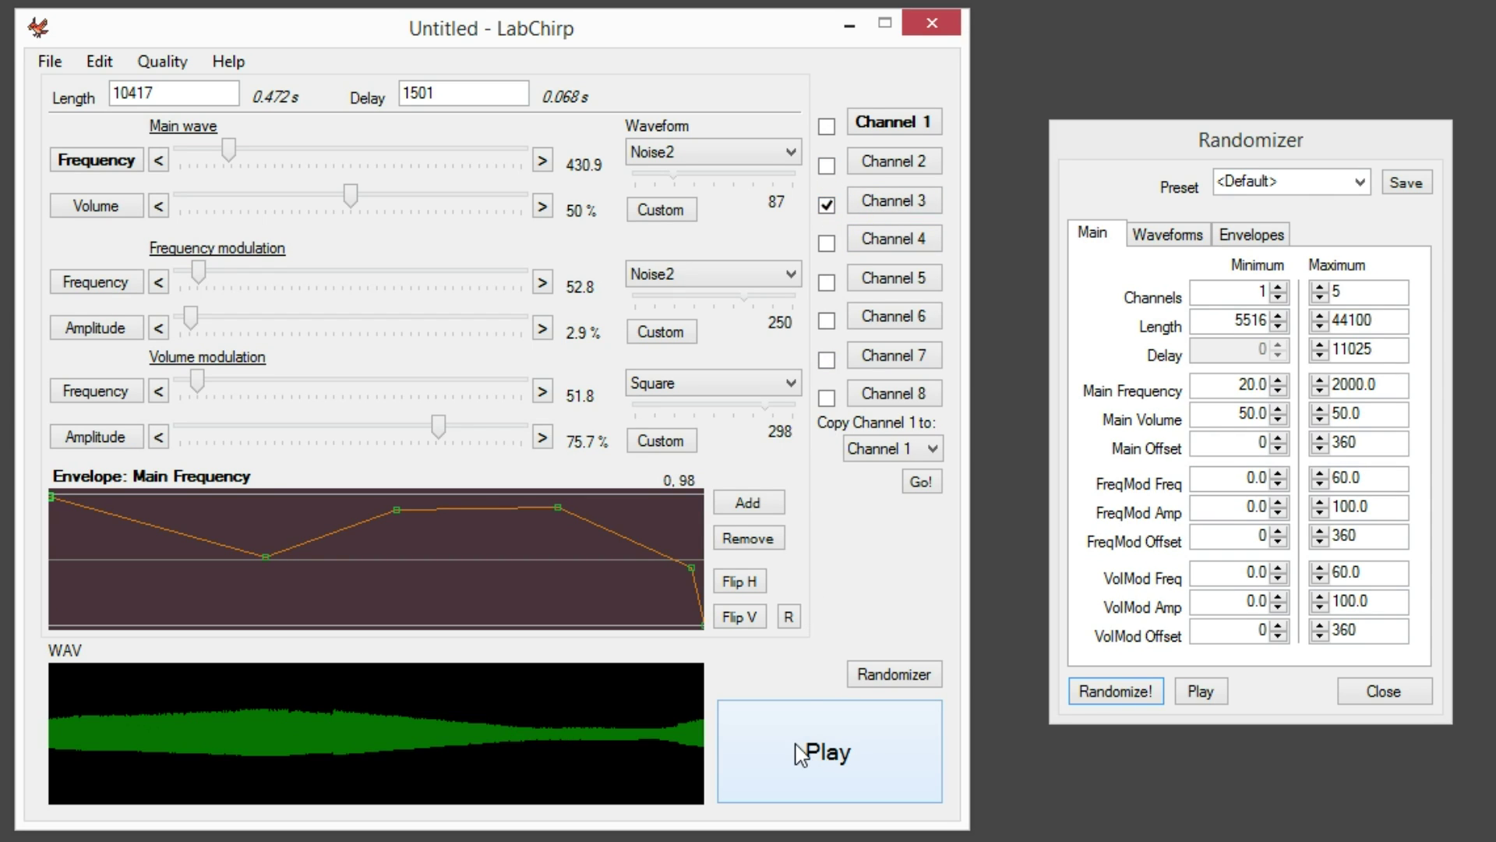
{"action": "left_click", "coordinate": [826, 165]}
{"action": "left_click", "coordinate": [827, 745]}
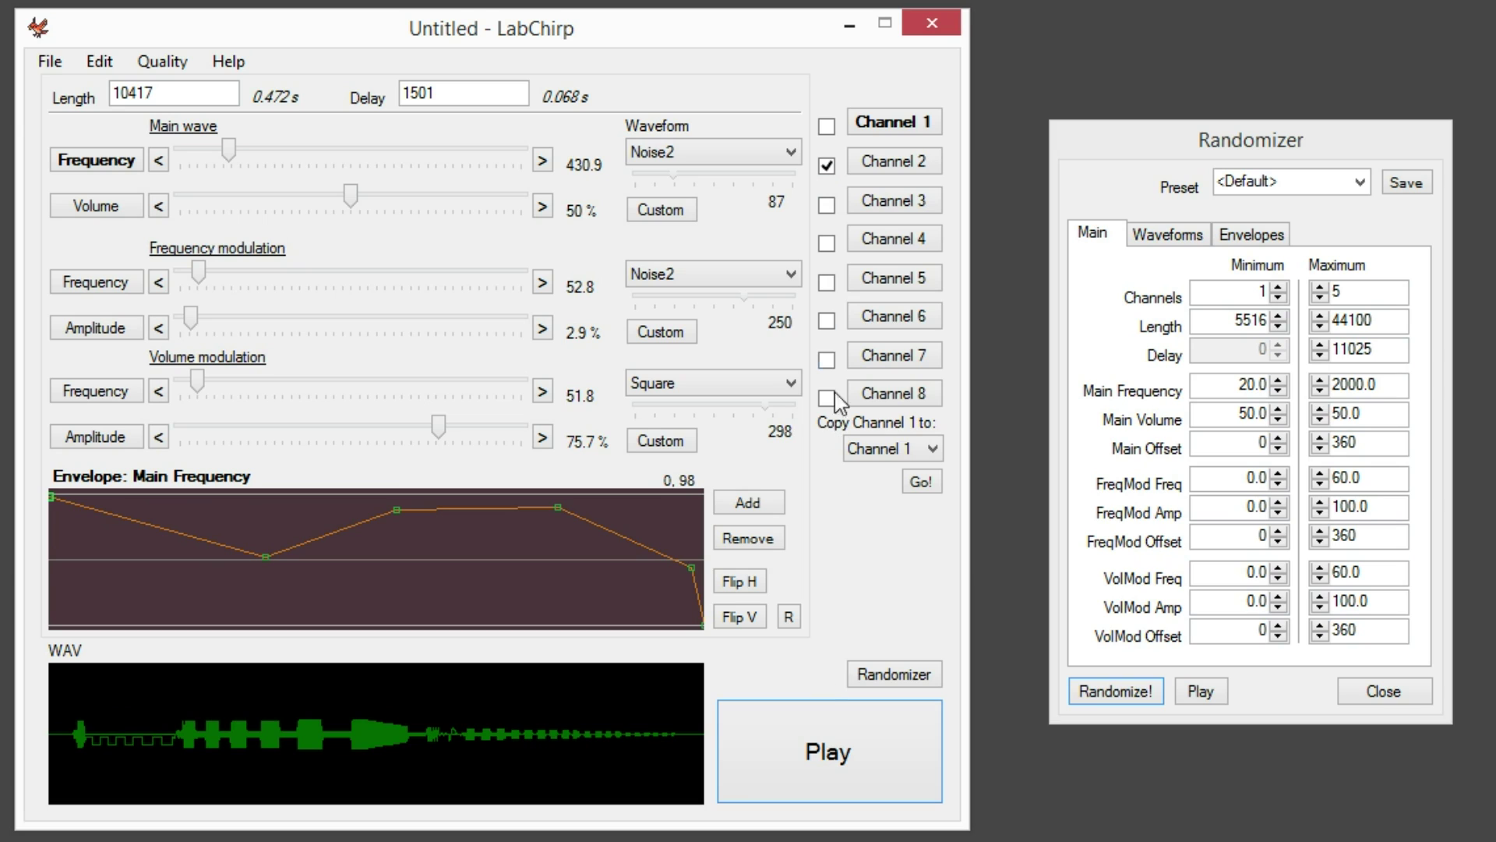
{"action": "left_click", "coordinate": [827, 204]}
{"action": "left_click", "coordinate": [827, 127]}
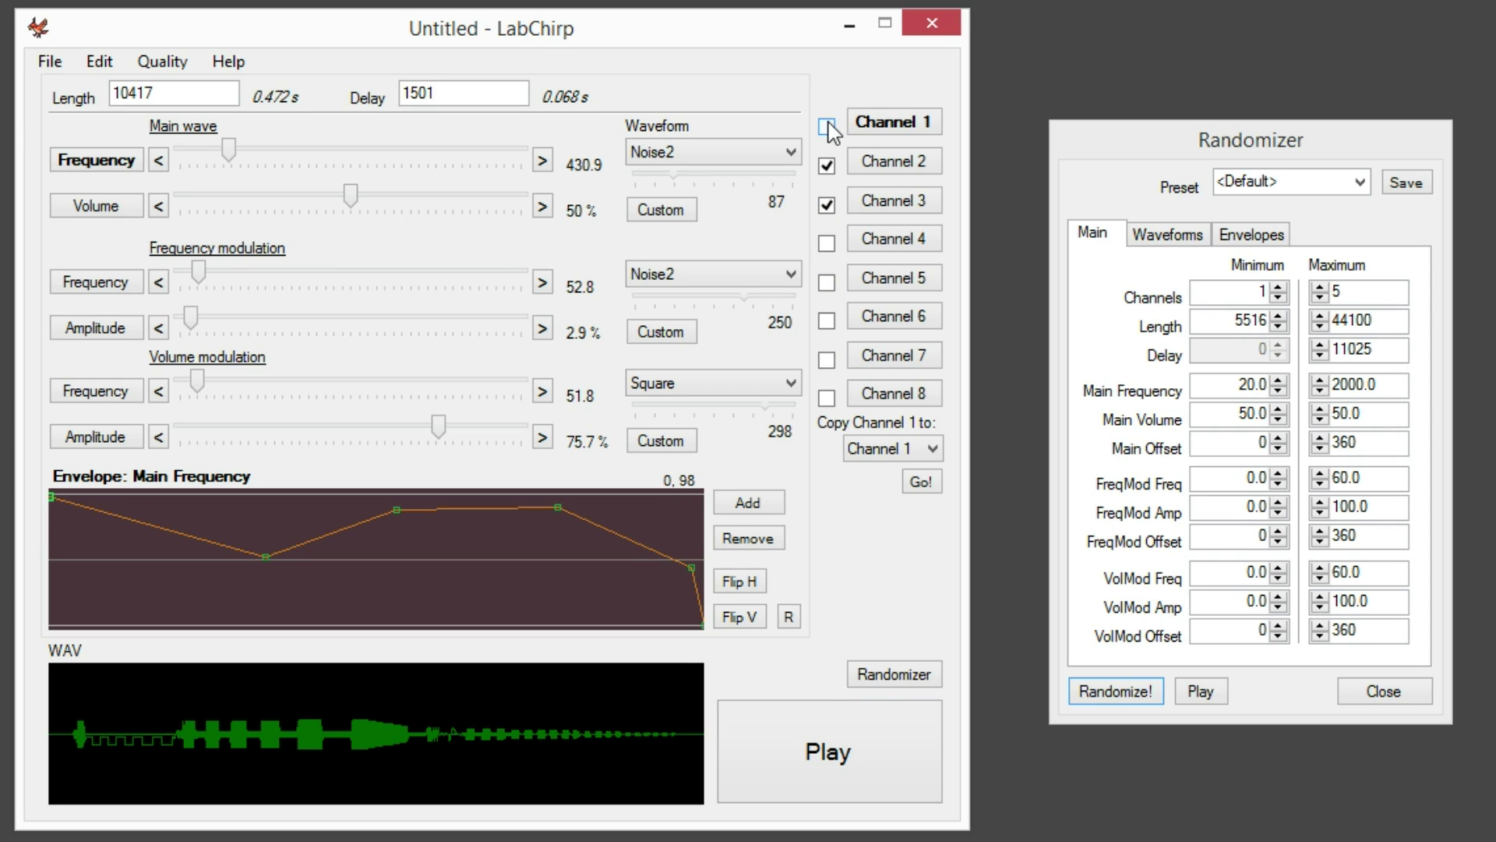
{"action": "left_click", "coordinate": [802, 734]}
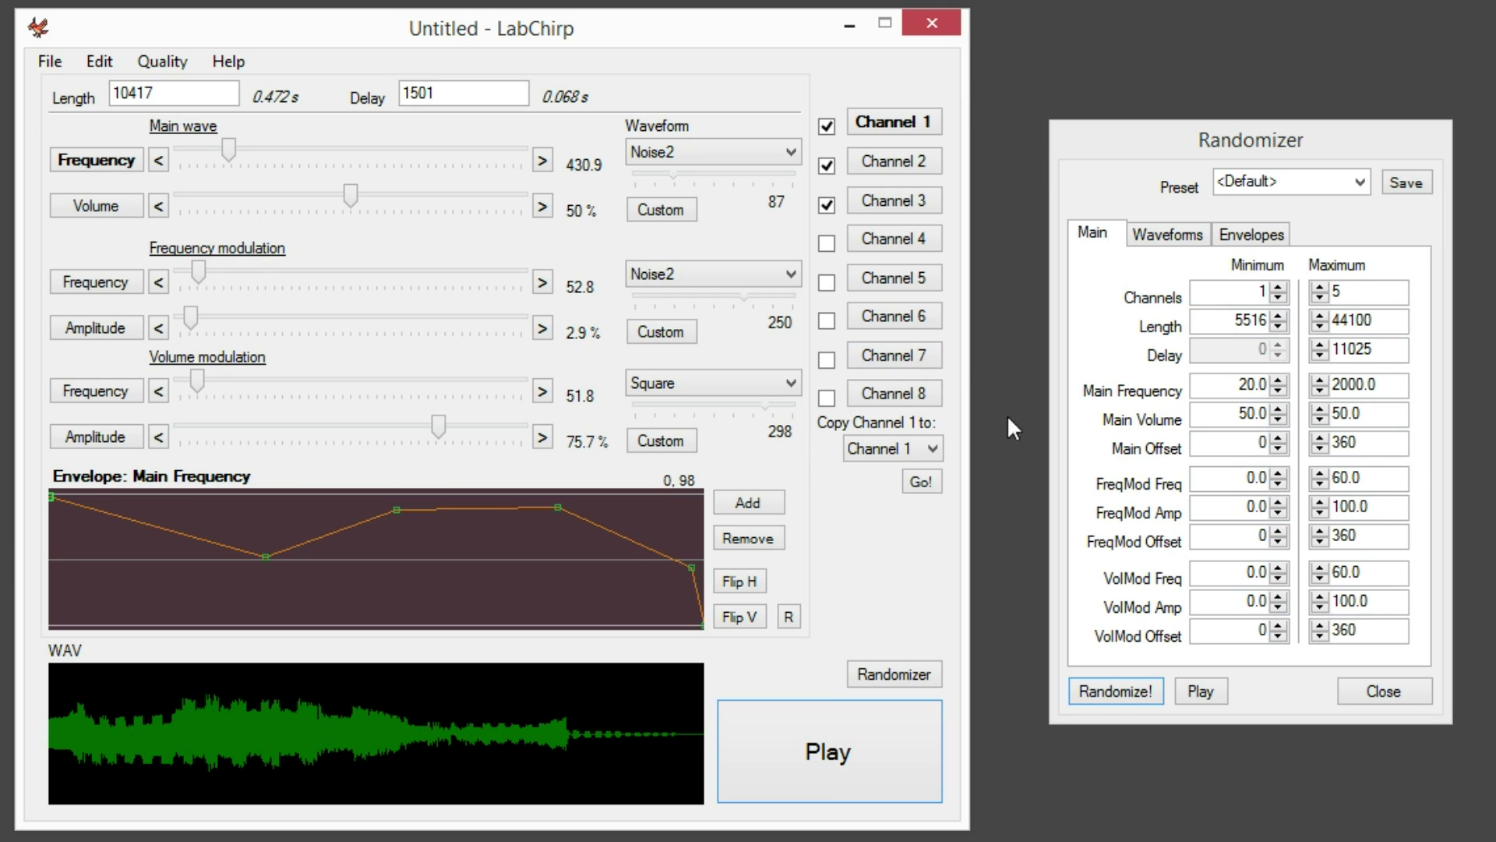
Save the sound as blah.lch in the Music folder with File > Save as
{"action": "left_click", "coordinate": [51, 65]}
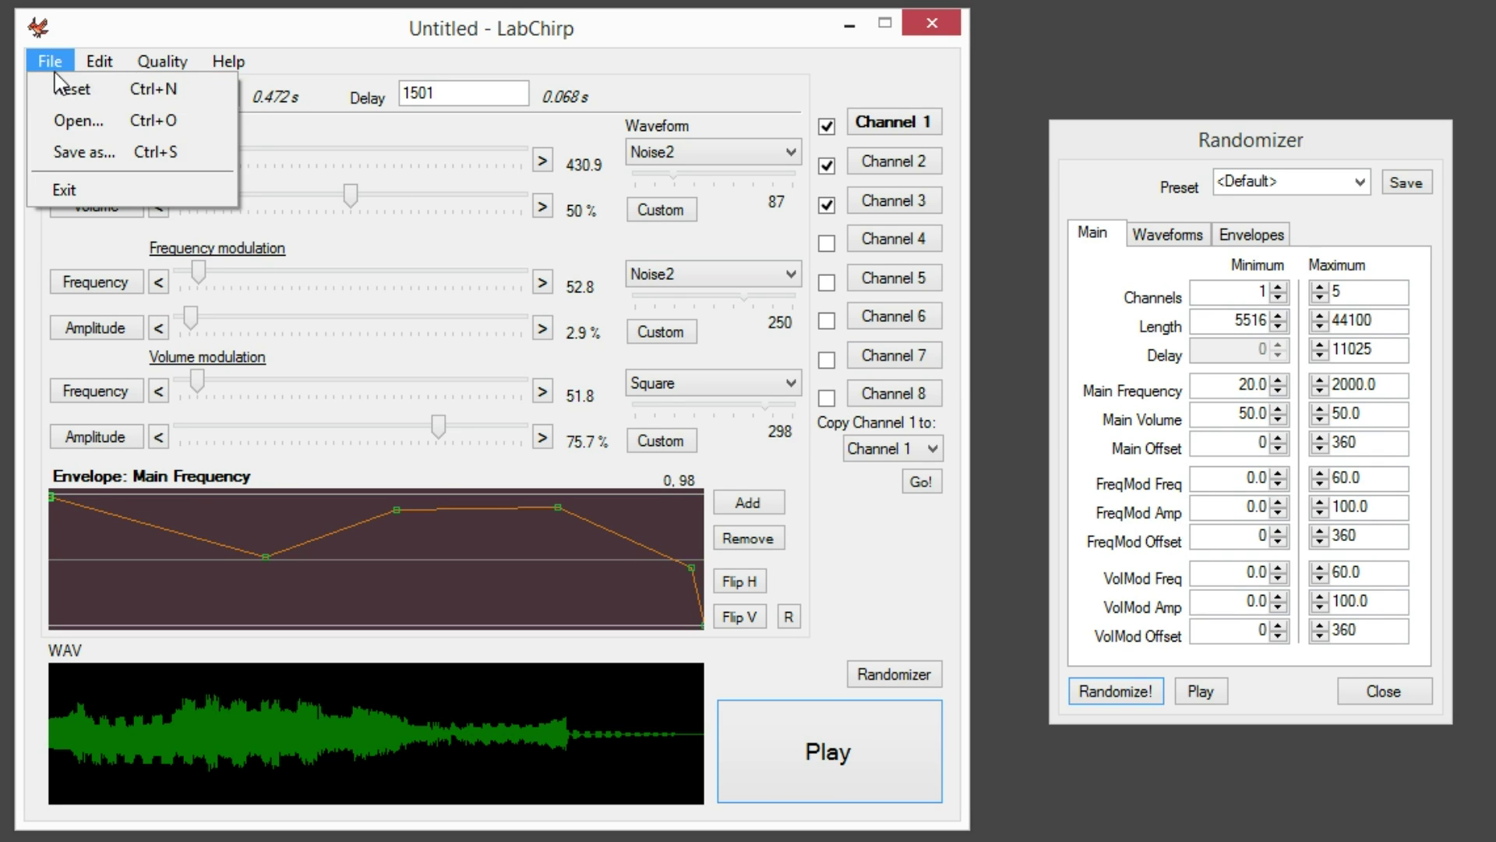
{"action": "left_click", "coordinate": [105, 156]}
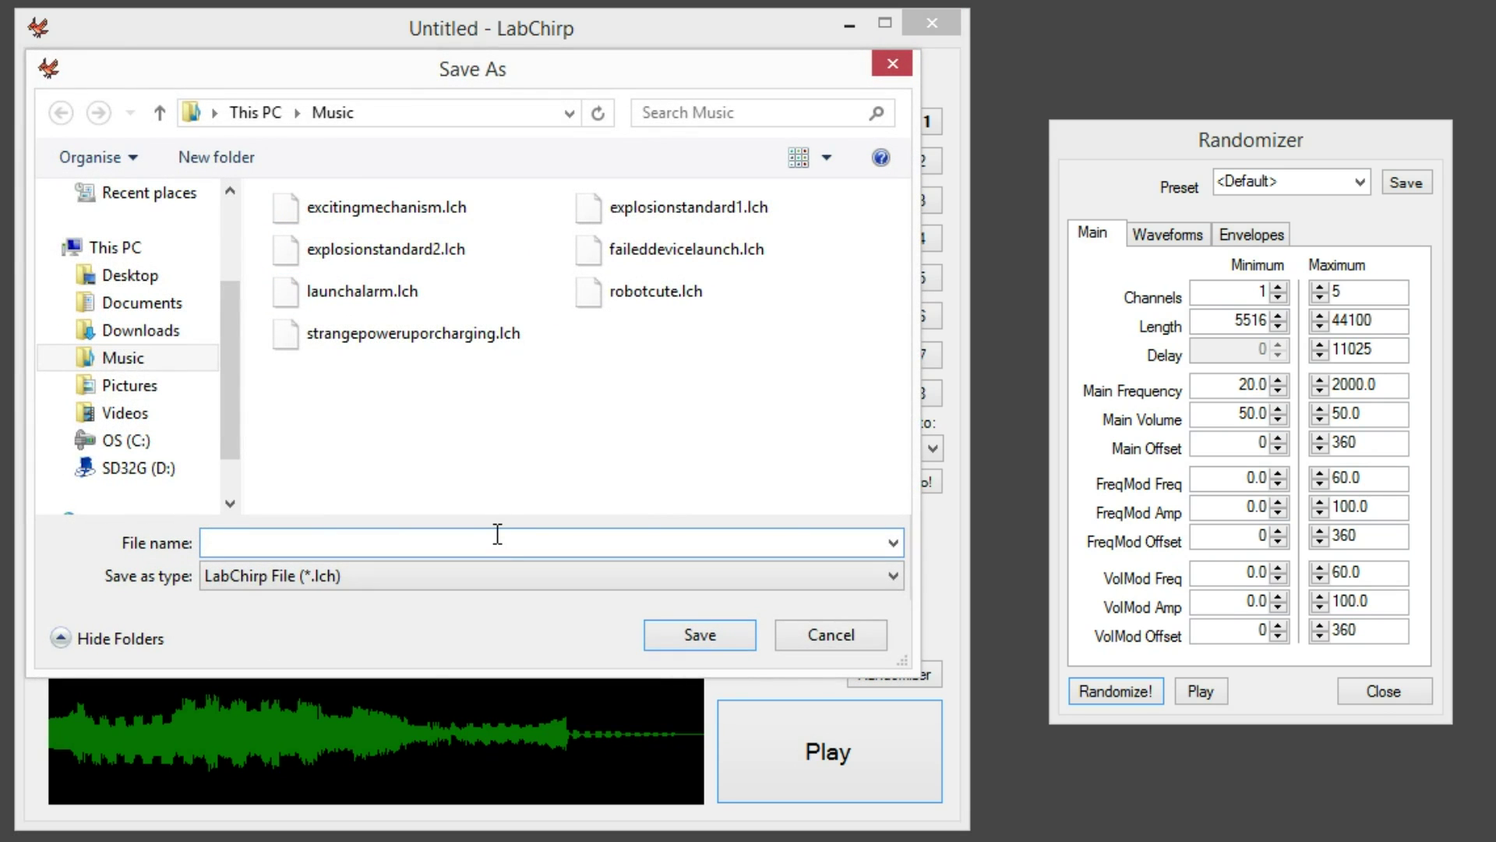
{"action": "type", "text": "blah"}
{"action": "left_click", "coordinate": [669, 636]}
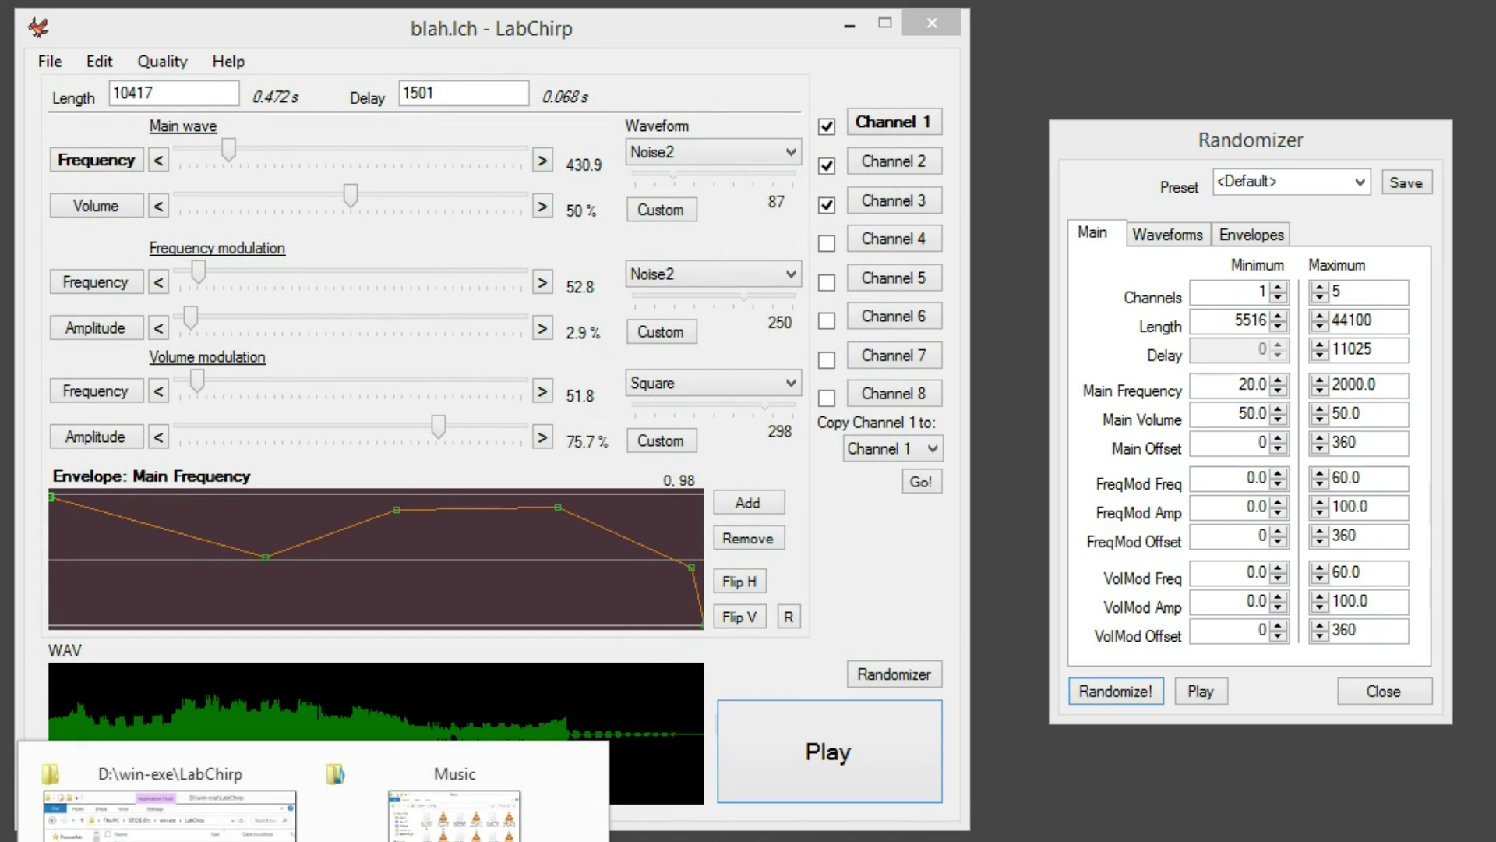
Confirm blah.lch and blah.wav in File Explorer's Music folder, switching between Explorer and LabChirp
{"action": "key", "text": "alt+Tab"}
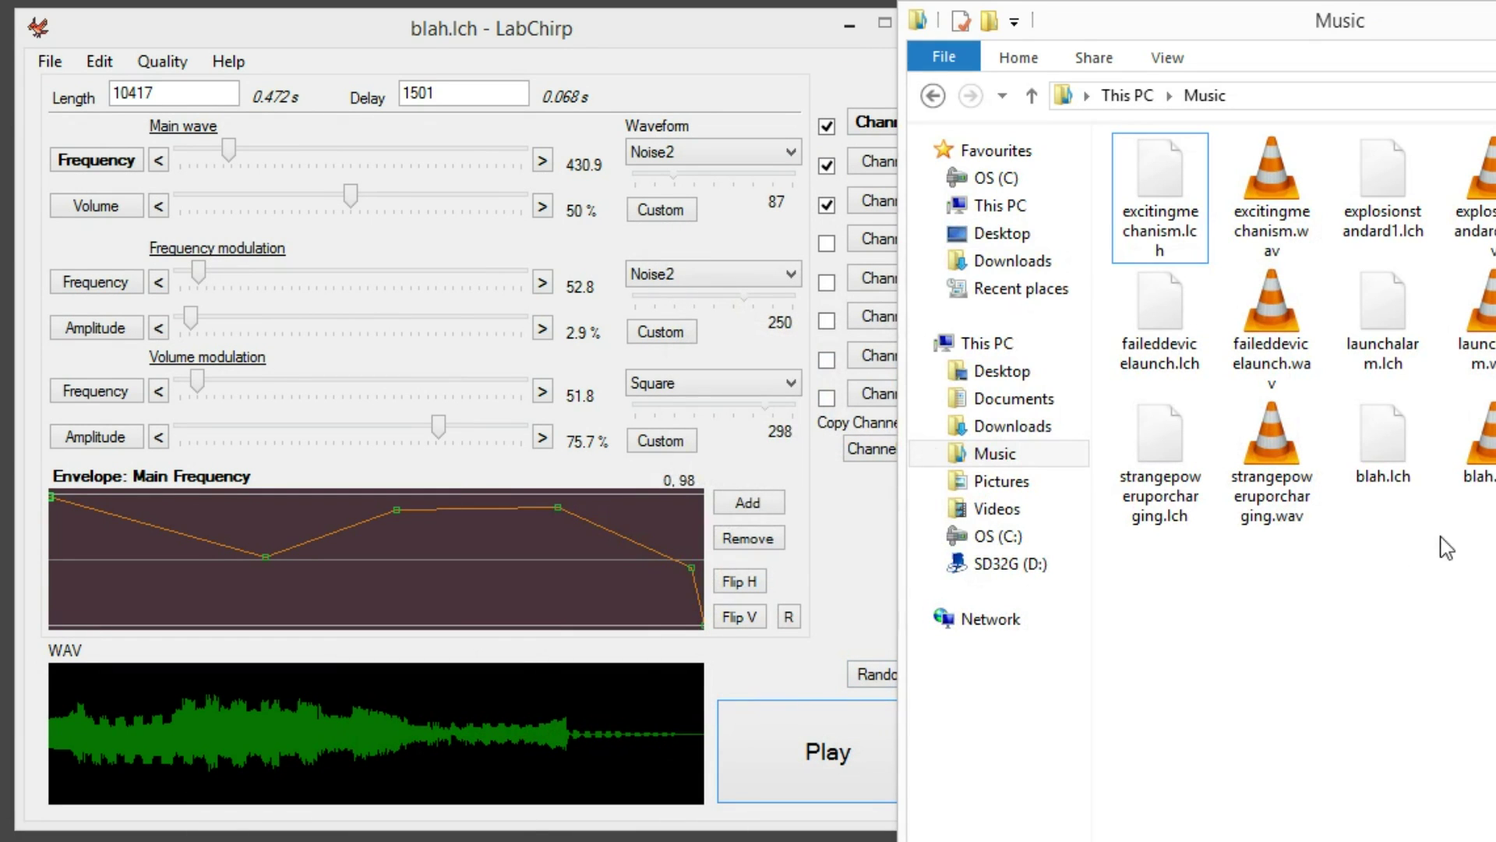
{"action": "left_click_drag", "start_coordinate": [1465, 534], "coordinate": [1363, 456]}
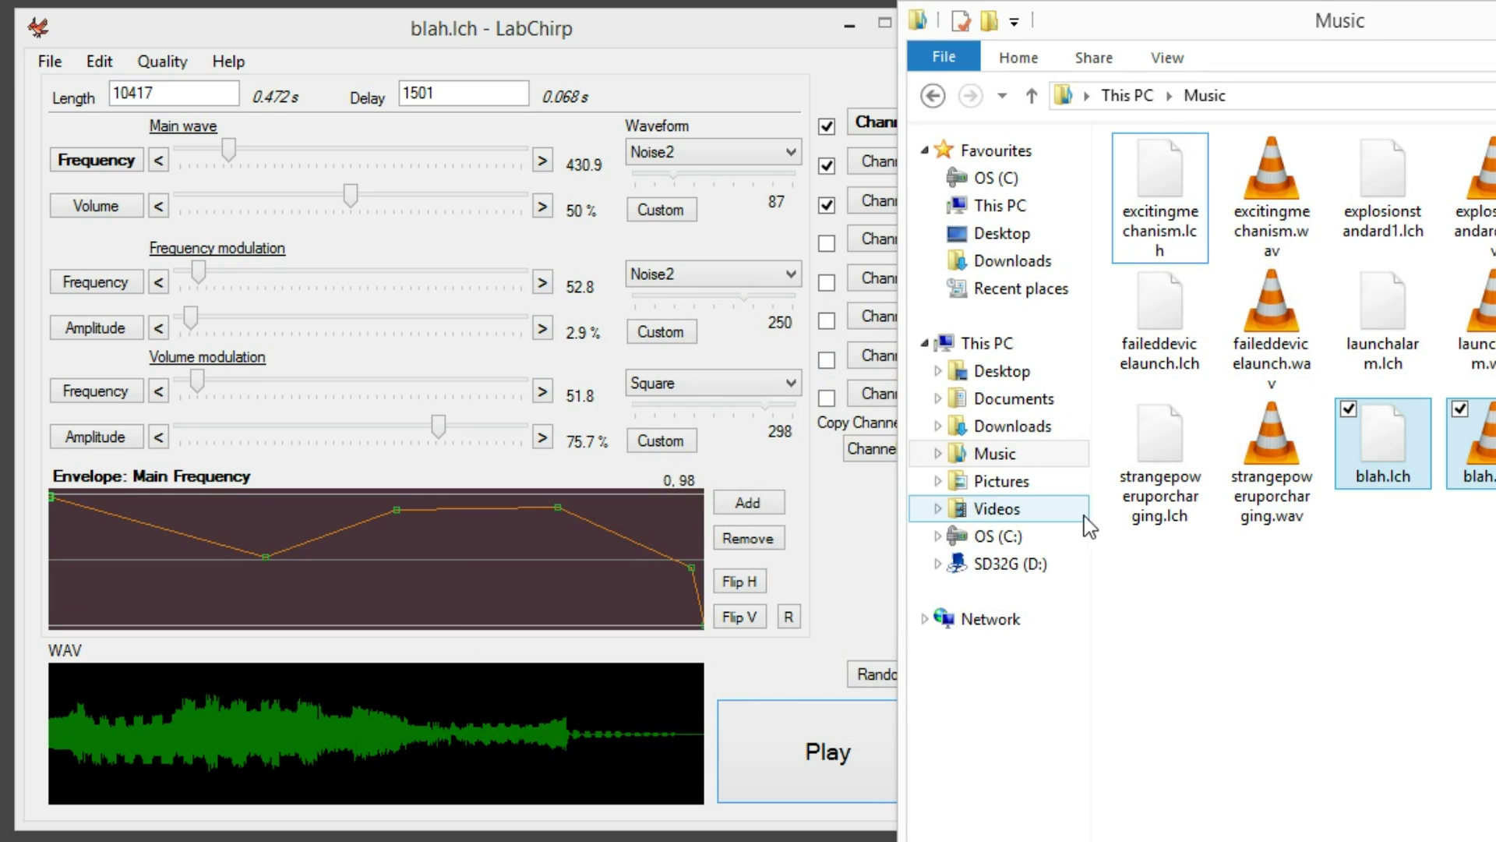
{"action": "left_click", "coordinate": [745, 83]}
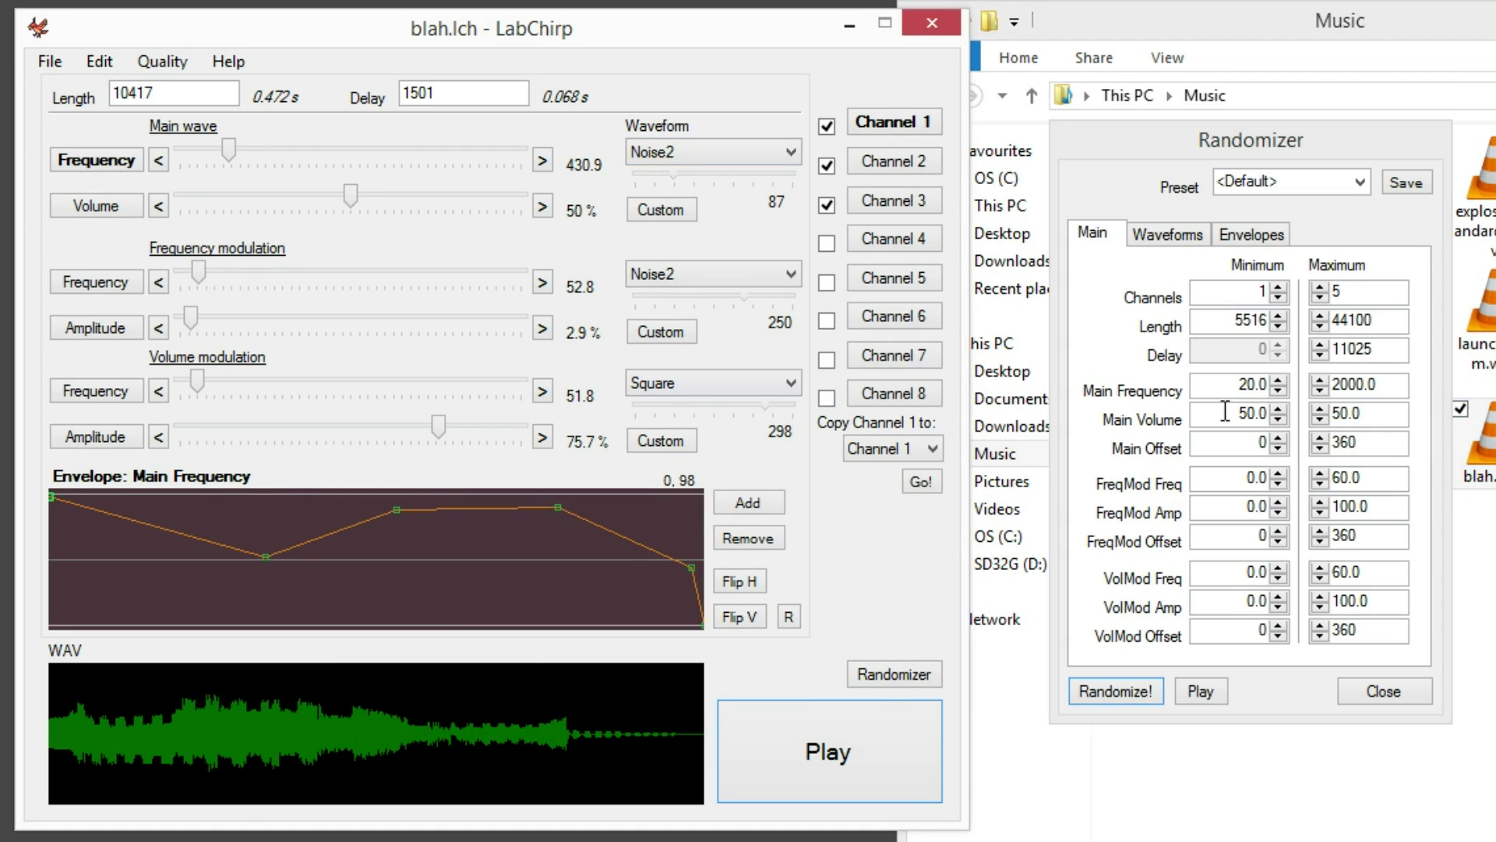
{"action": "left_click", "coordinate": [1475, 444]}
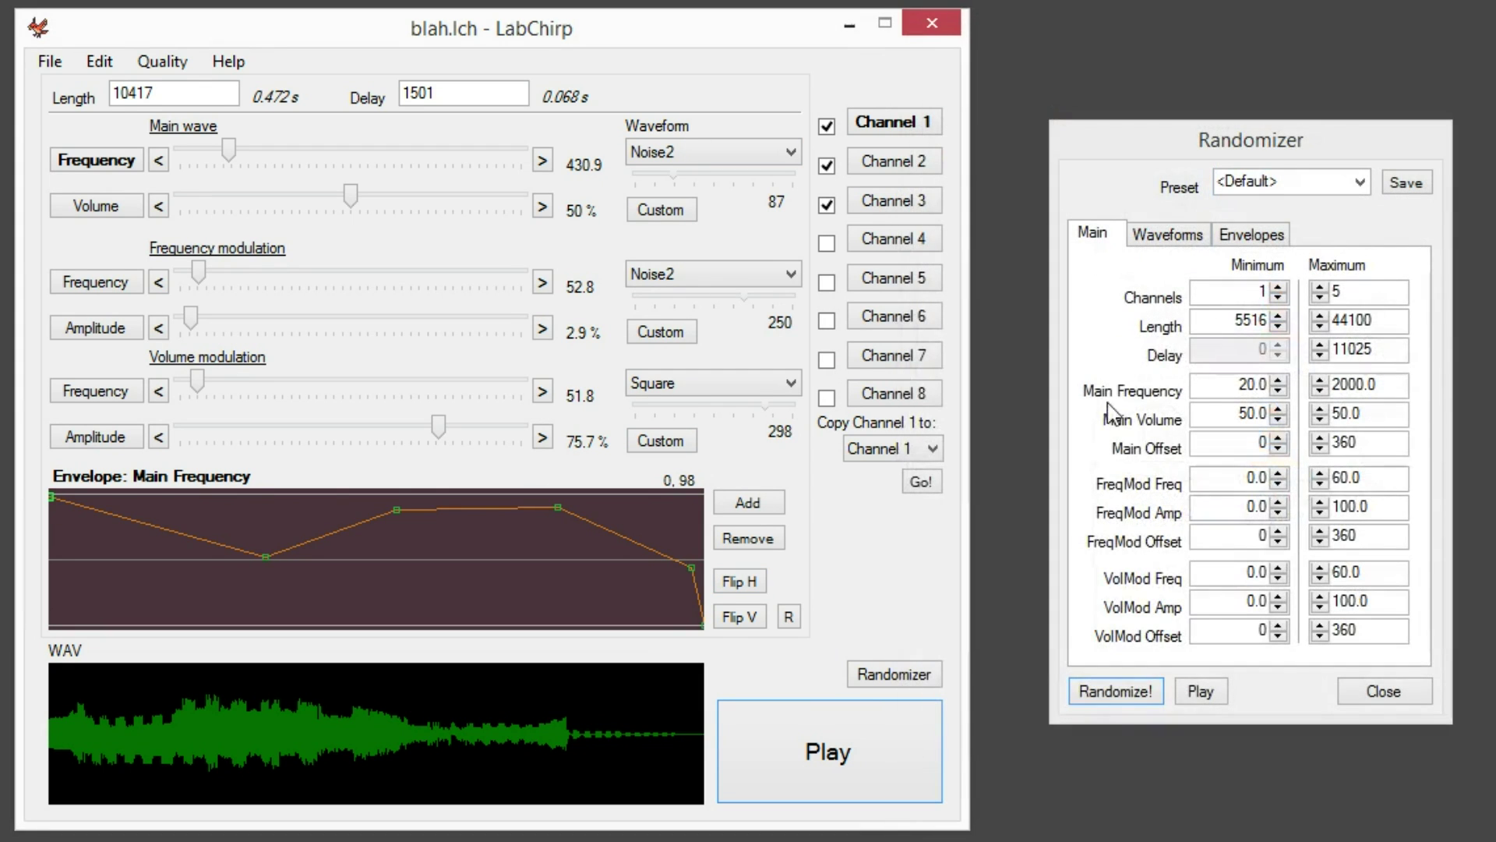
Randomize repeatedly until a five-channel 1005.8 Hz Saw Down sound, 0.54 s with 0.232 s delay, appears
{"action": "left_click", "coordinate": [1114, 692]}
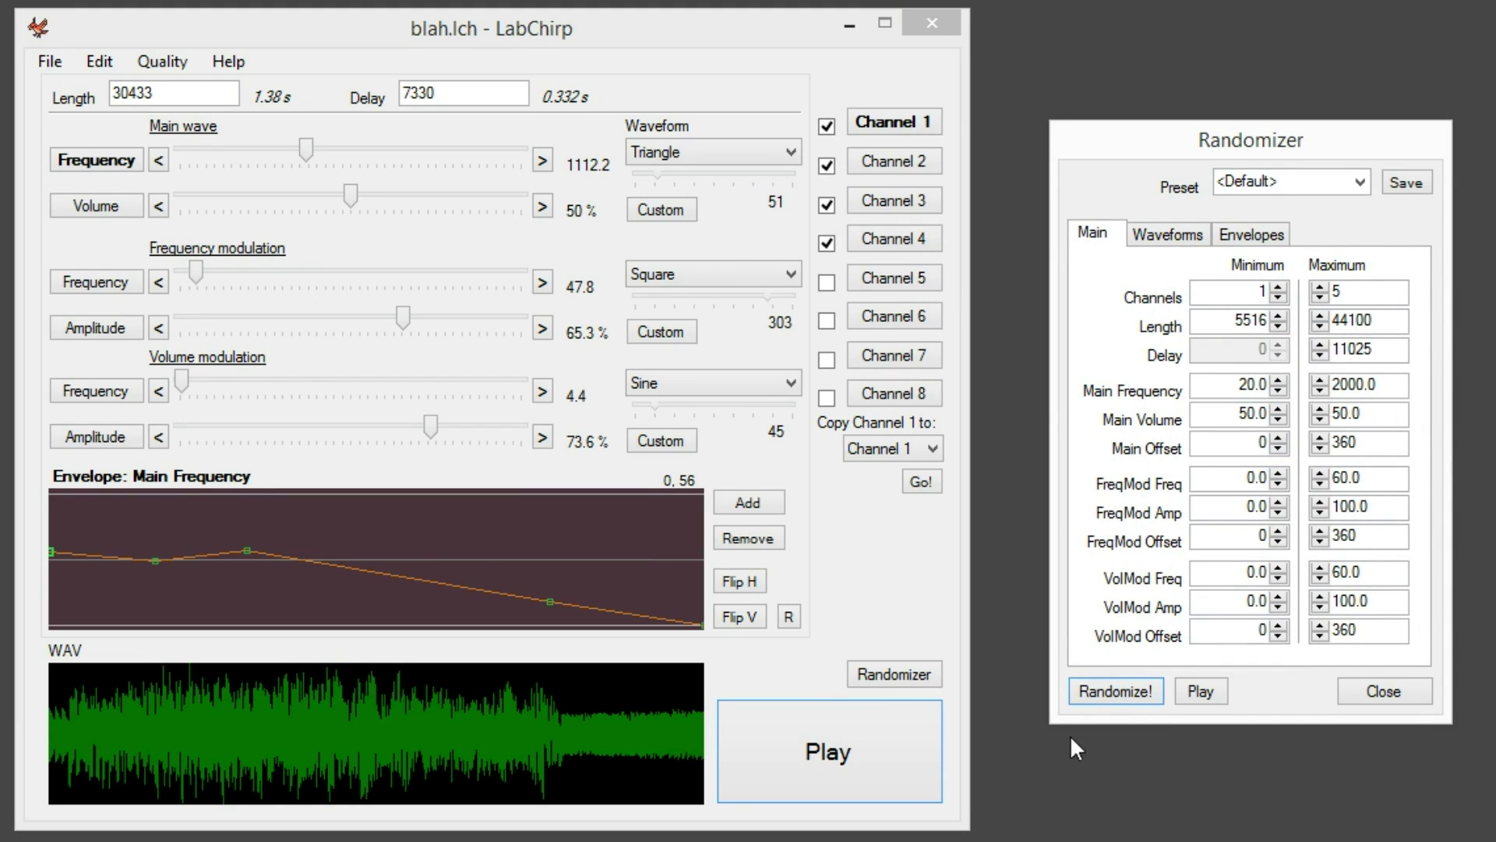
{"action": "left_click", "coordinate": [1106, 692]}
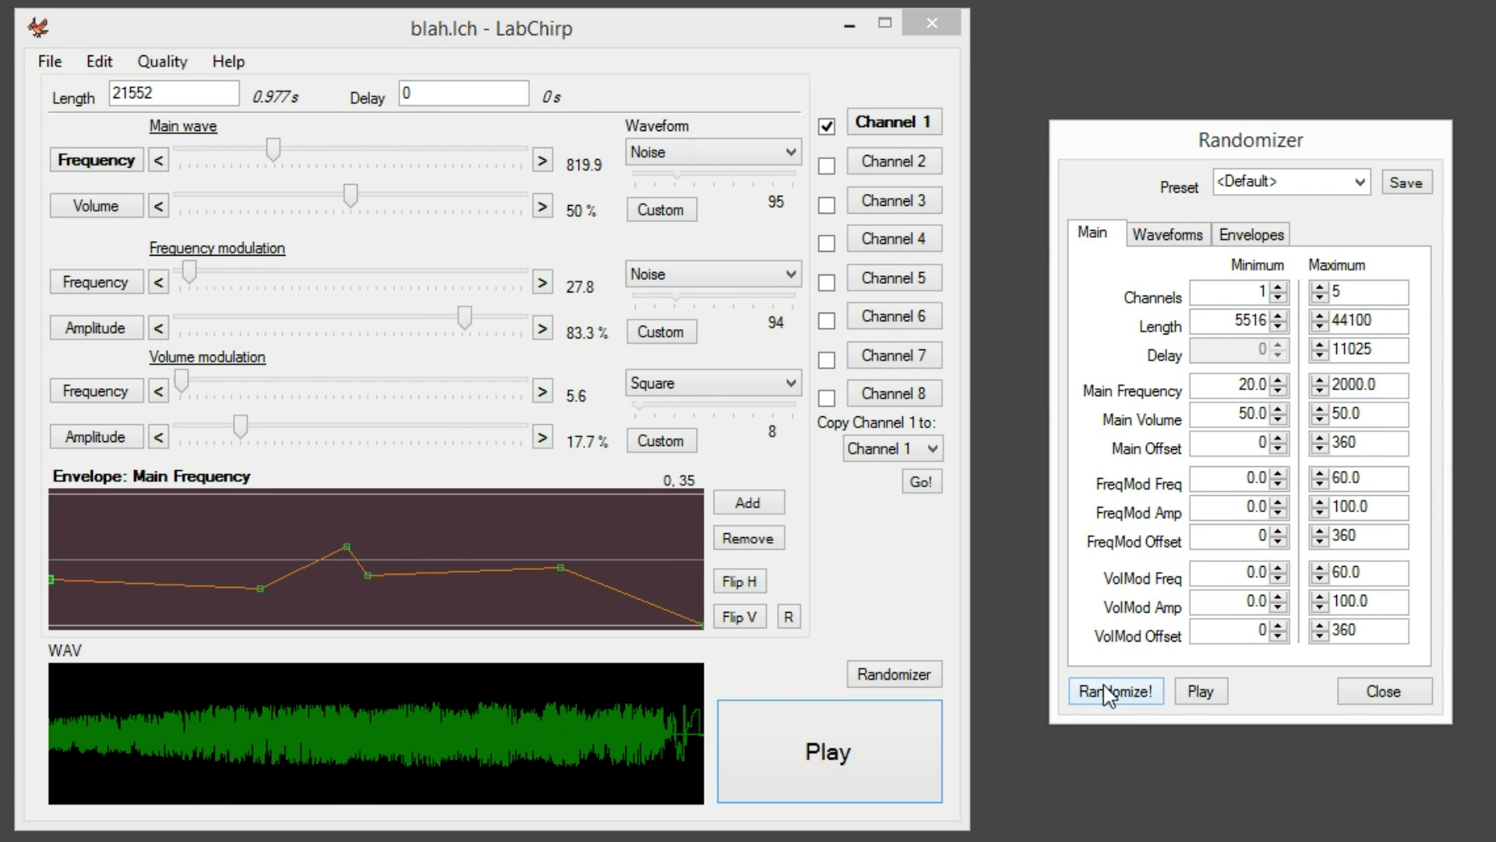
{"action": "left_click", "coordinate": [1109, 692]}
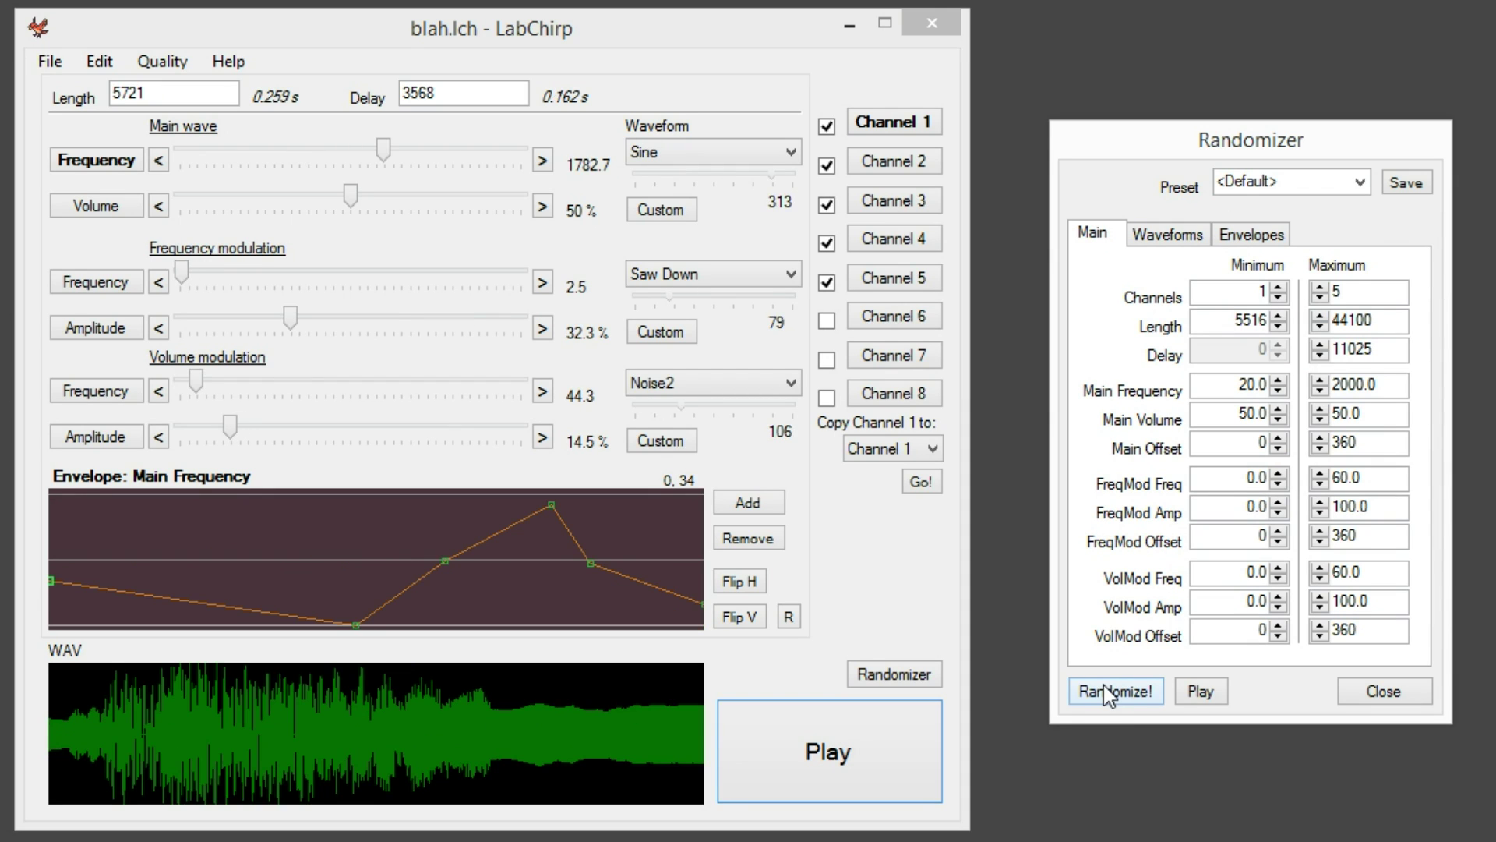
{"action": "left_click", "coordinate": [1110, 692]}
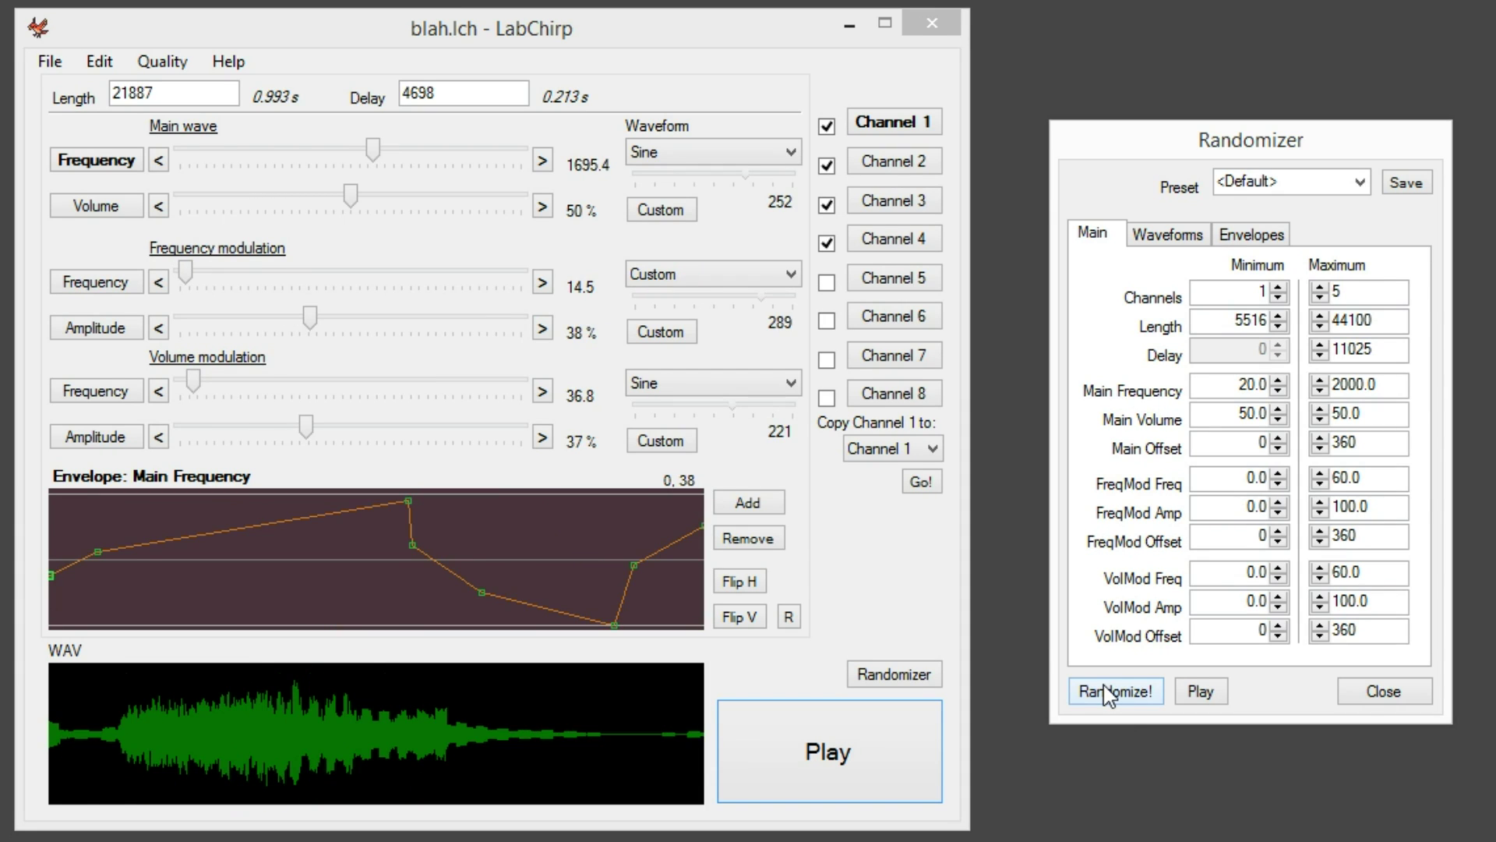
{"action": "left_click", "coordinate": [1110, 692]}
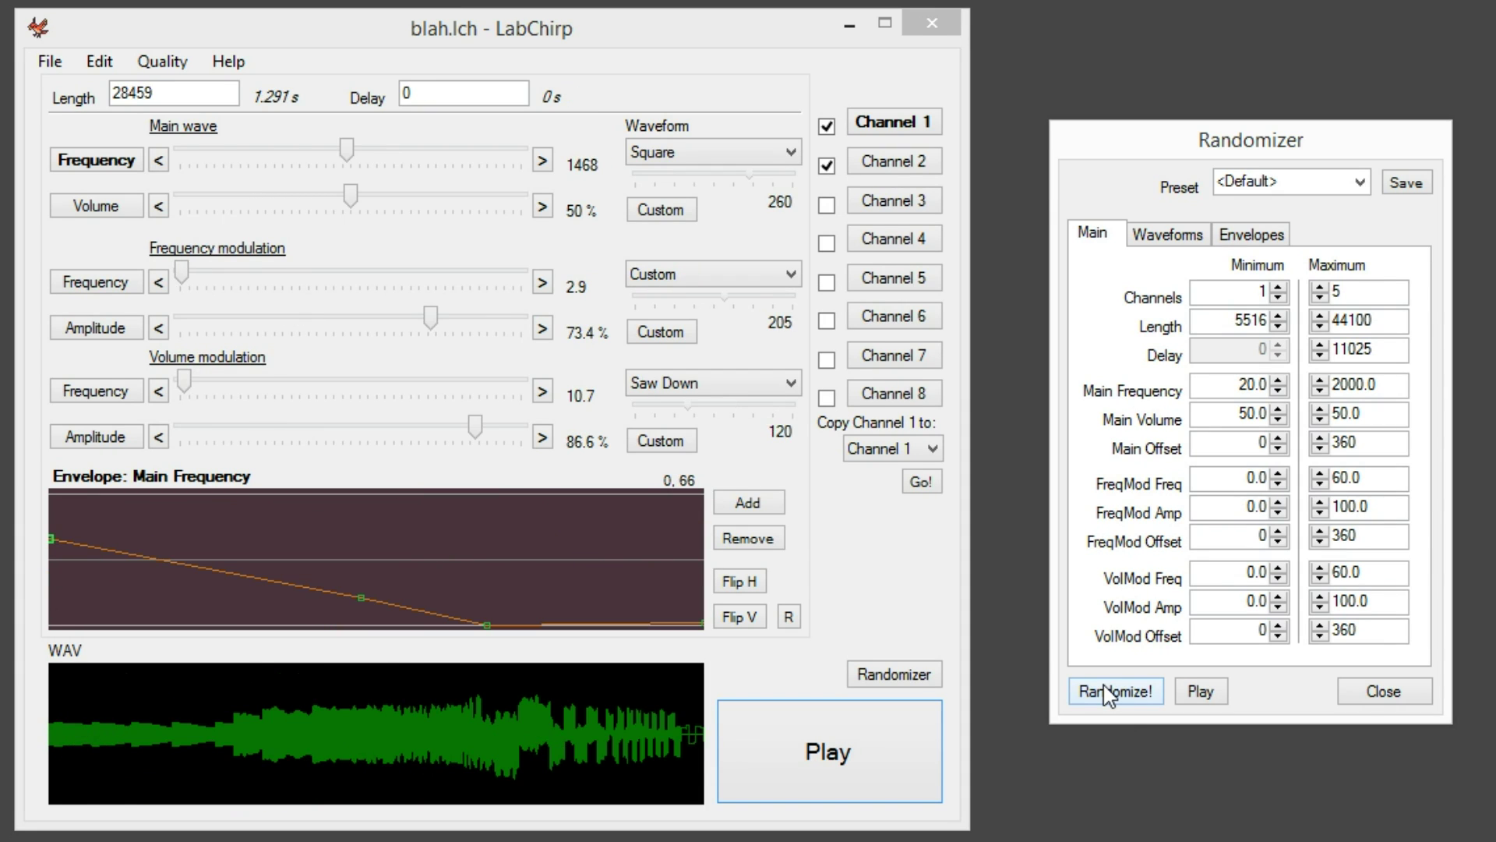
{"action": "left_click", "coordinate": [1110, 692]}
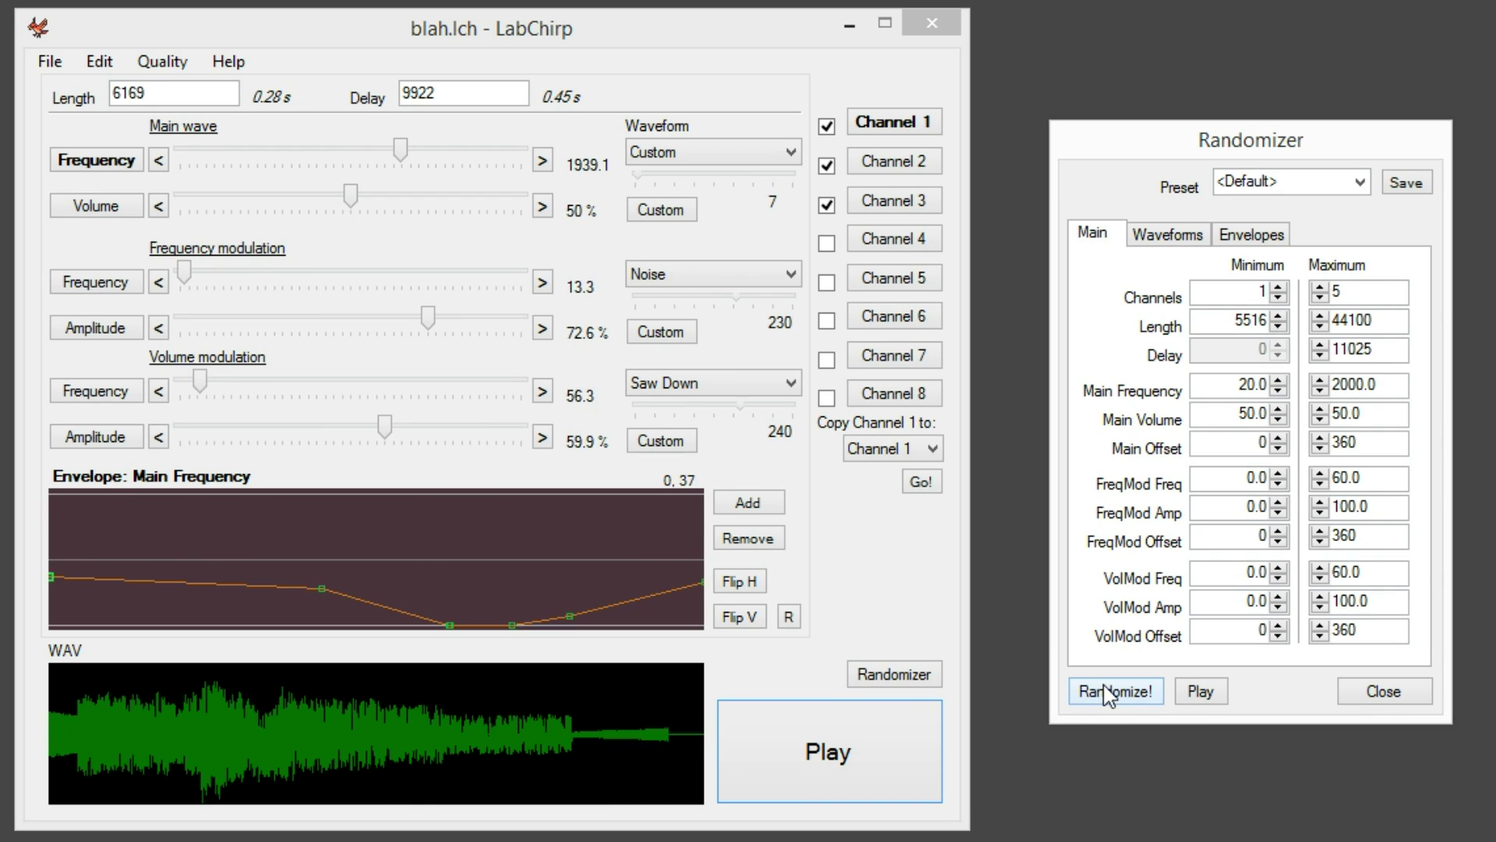
{"action": "left_click", "coordinate": [1110, 692]}
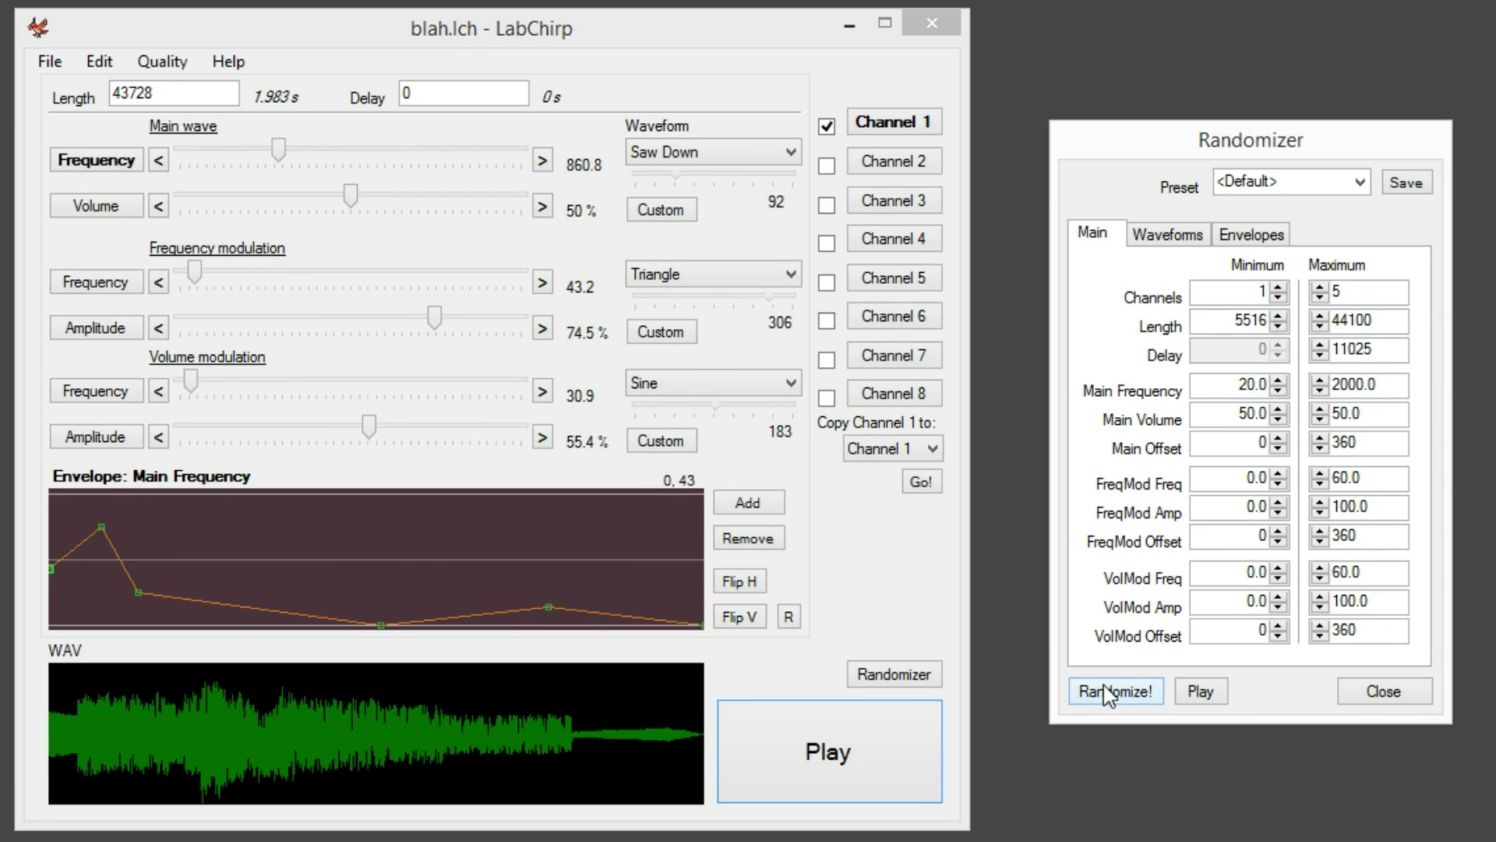
{"action": "left_click", "coordinate": [1110, 692]}
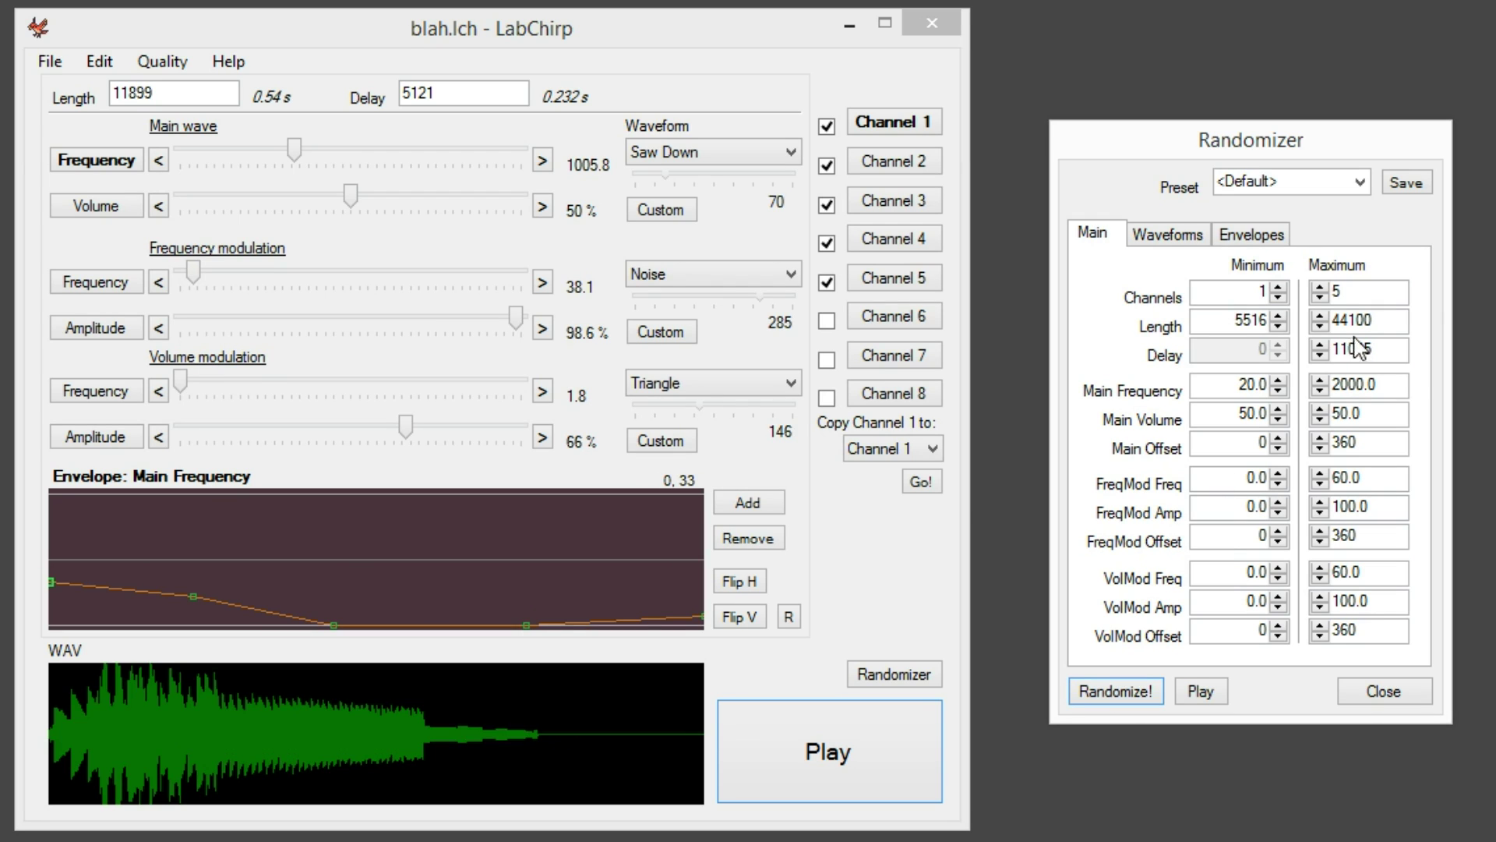
Set Randomizer channels to 6–8, generate a new sound, and cap Length Maximum at 6000
{"action": "left_click", "coordinate": [1279, 286]}
{"action": "left_click", "coordinate": [1279, 285]}
{"action": "left_click", "coordinate": [1279, 285]}
{"action": "left_click", "coordinate": [1279, 285]}
{"action": "left_click", "coordinate": [1320, 286]}
{"action": "left_click", "coordinate": [1279, 286]}
{"action": "left_click", "coordinate": [1111, 692]}
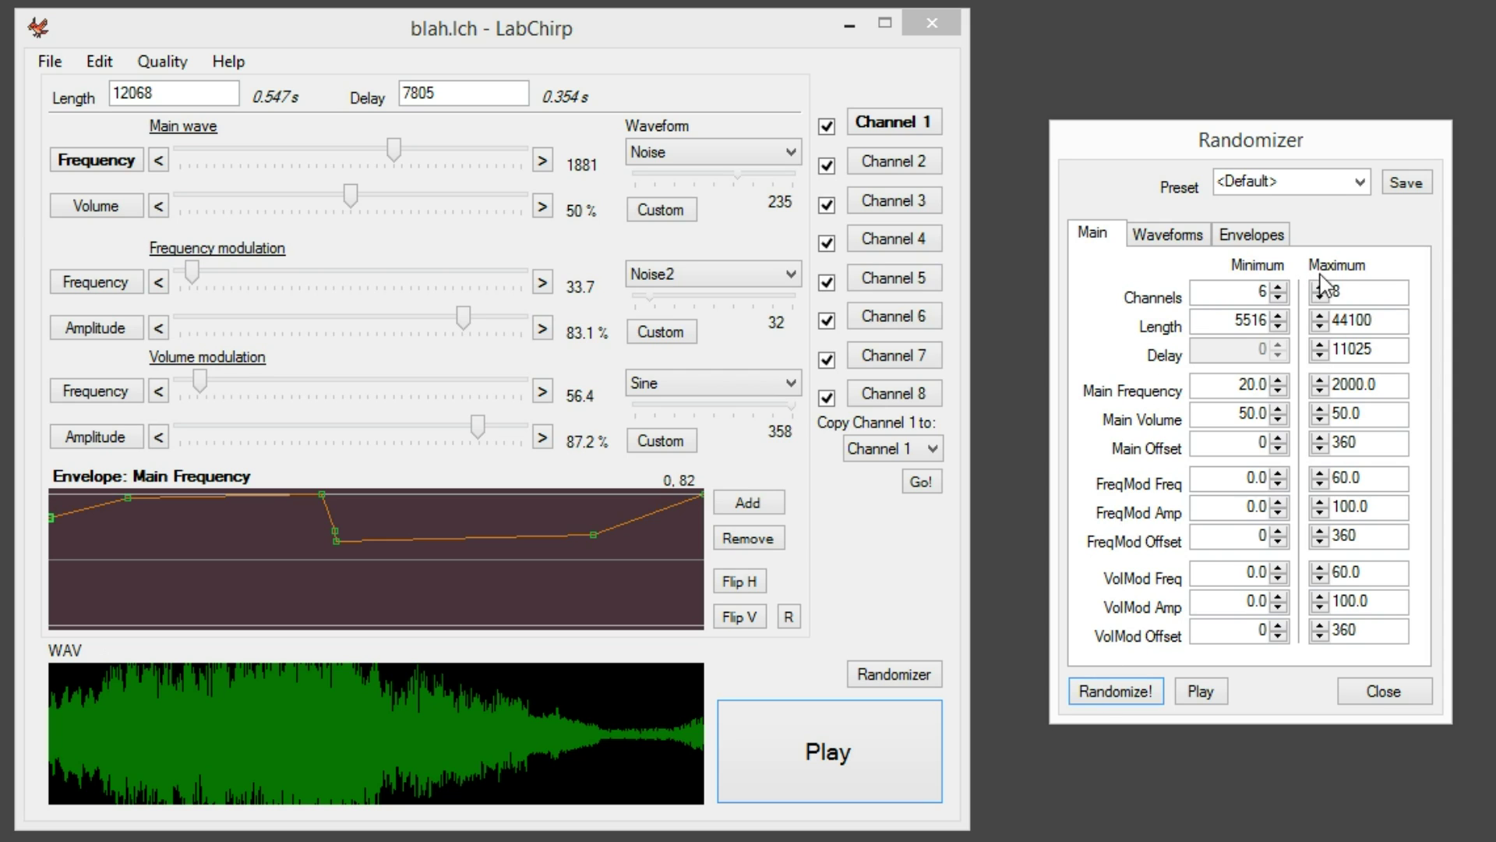
{"action": "double_click", "coordinate": [1374, 321]}
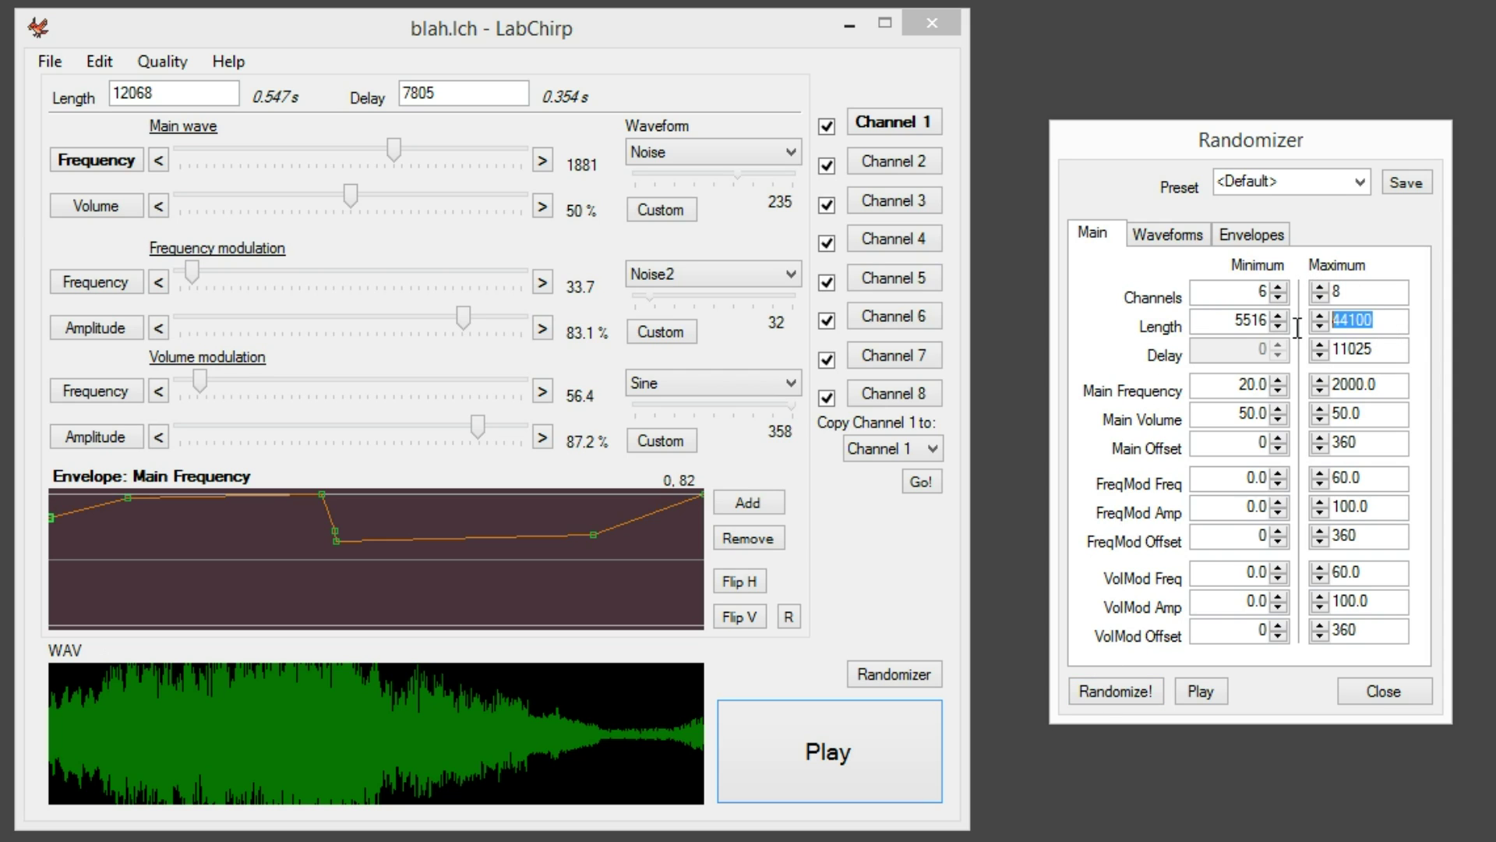
{"action": "type", "text": "6000"}
Generate several random sounds under the 6000 length cap
{"action": "left_click", "coordinate": [1122, 689]}
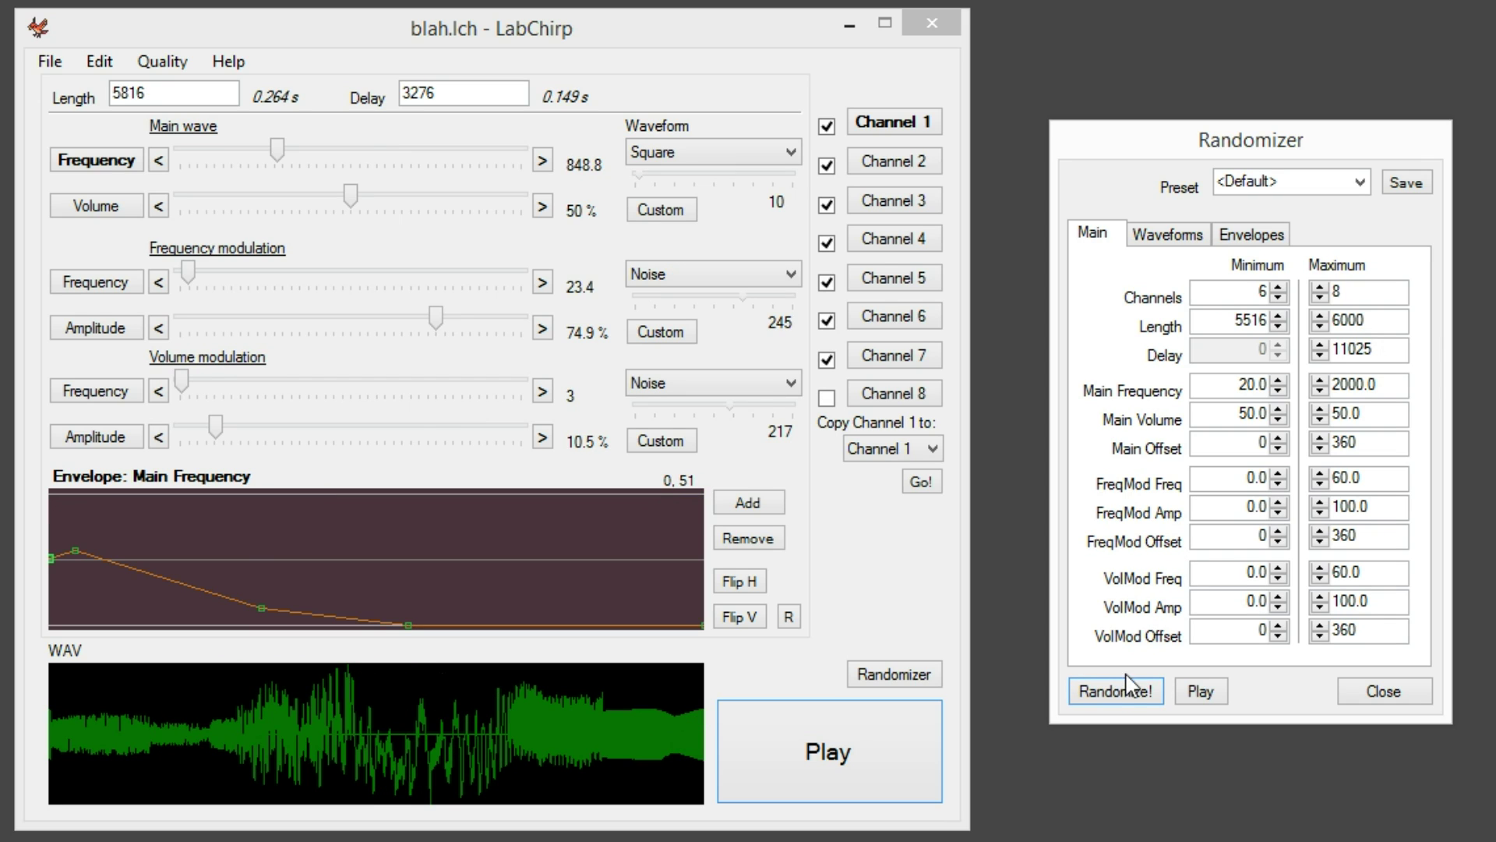
{"action": "left_click", "coordinate": [1127, 686]}
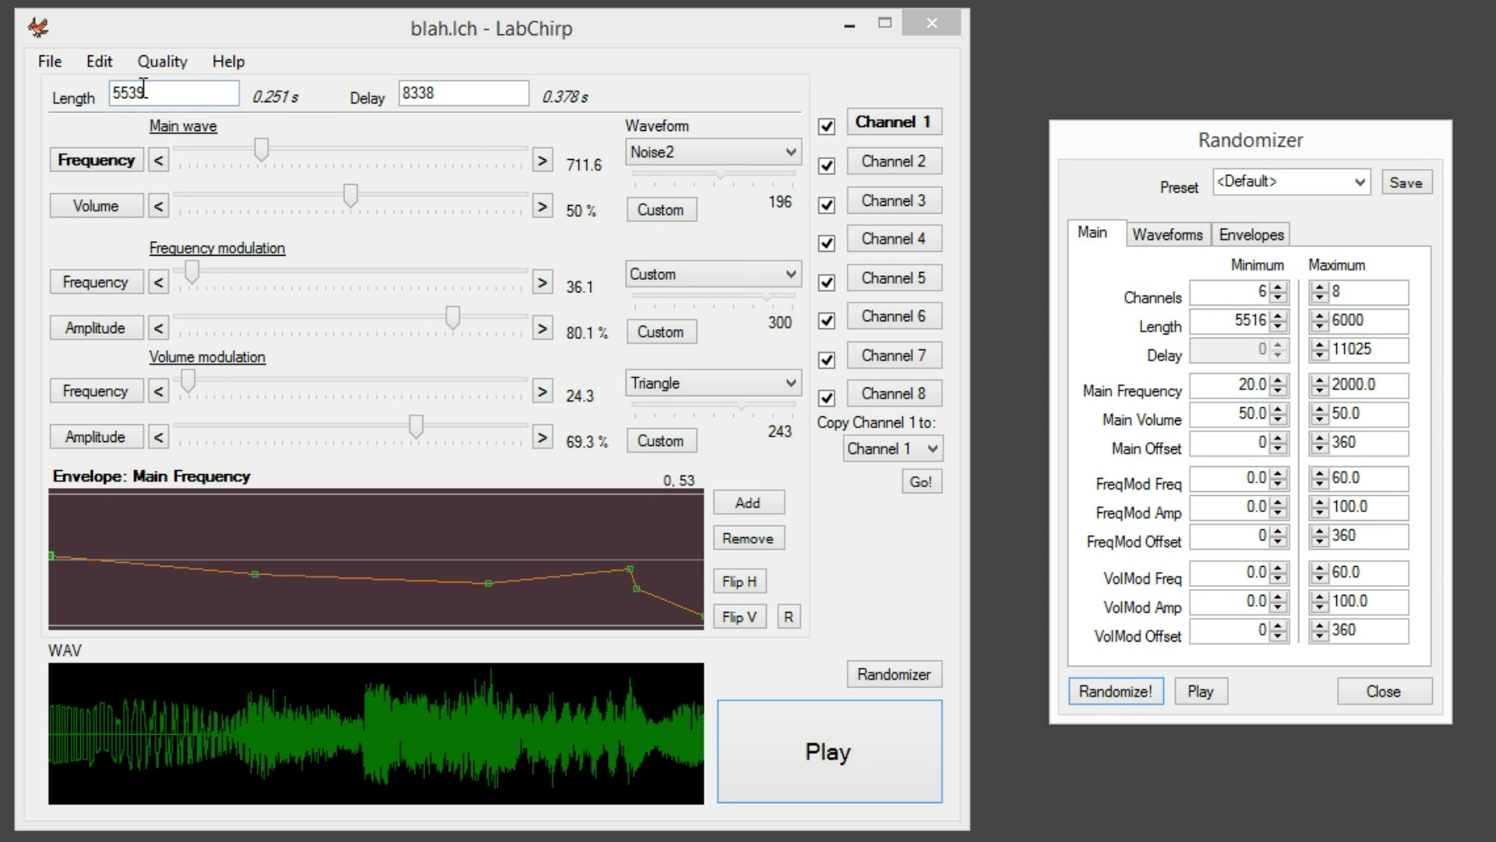
{"action": "left_click_drag", "start_coordinate": [199, 94], "coordinate": [96, 102]}
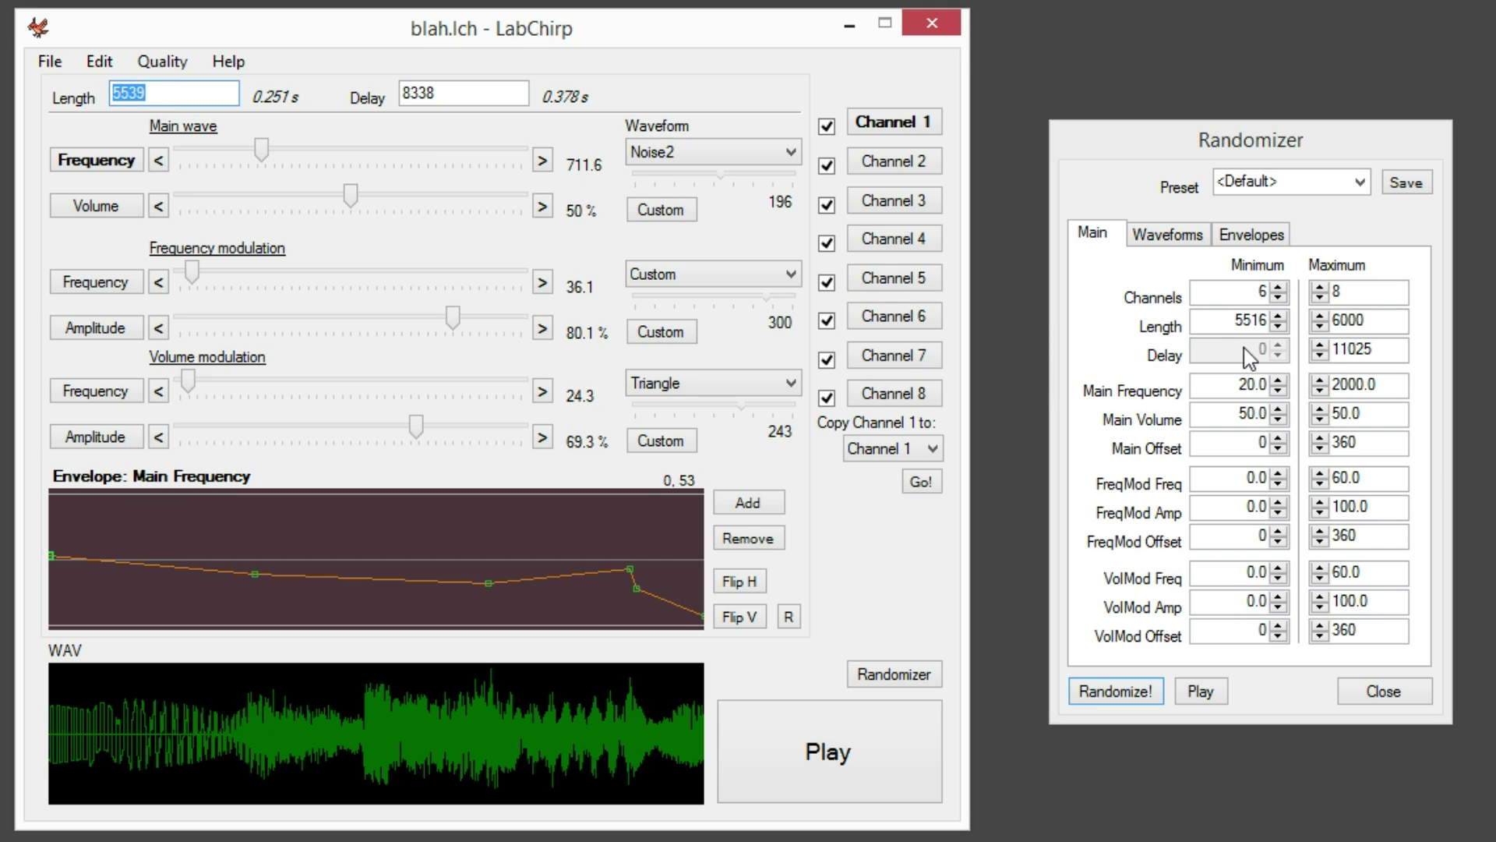
{"action": "left_click", "coordinate": [1142, 691]}
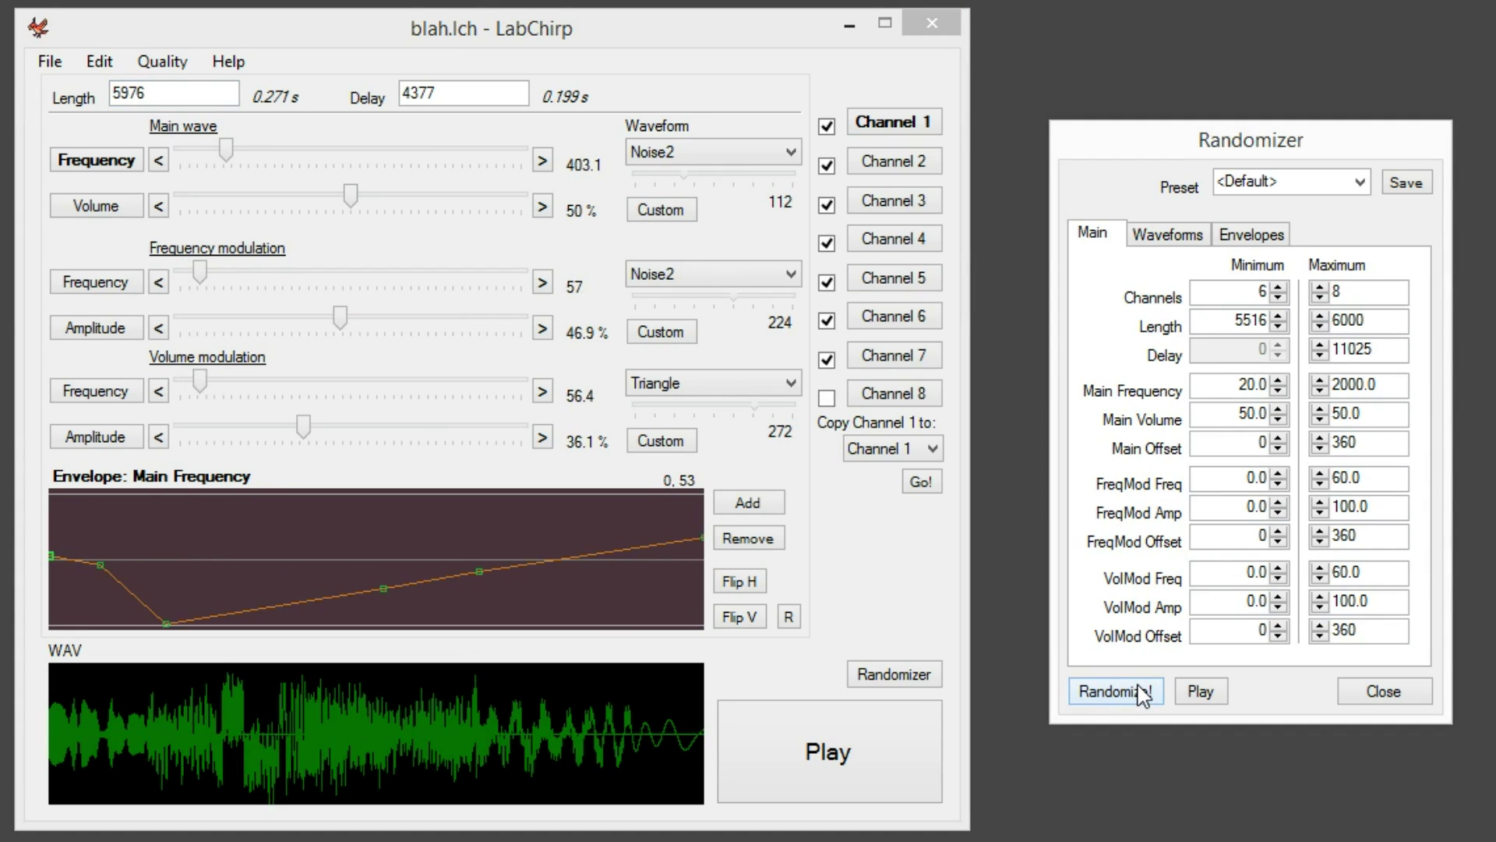
{"action": "left_click", "coordinate": [1142, 693]}
{"action": "left_click", "coordinate": [1141, 692]}
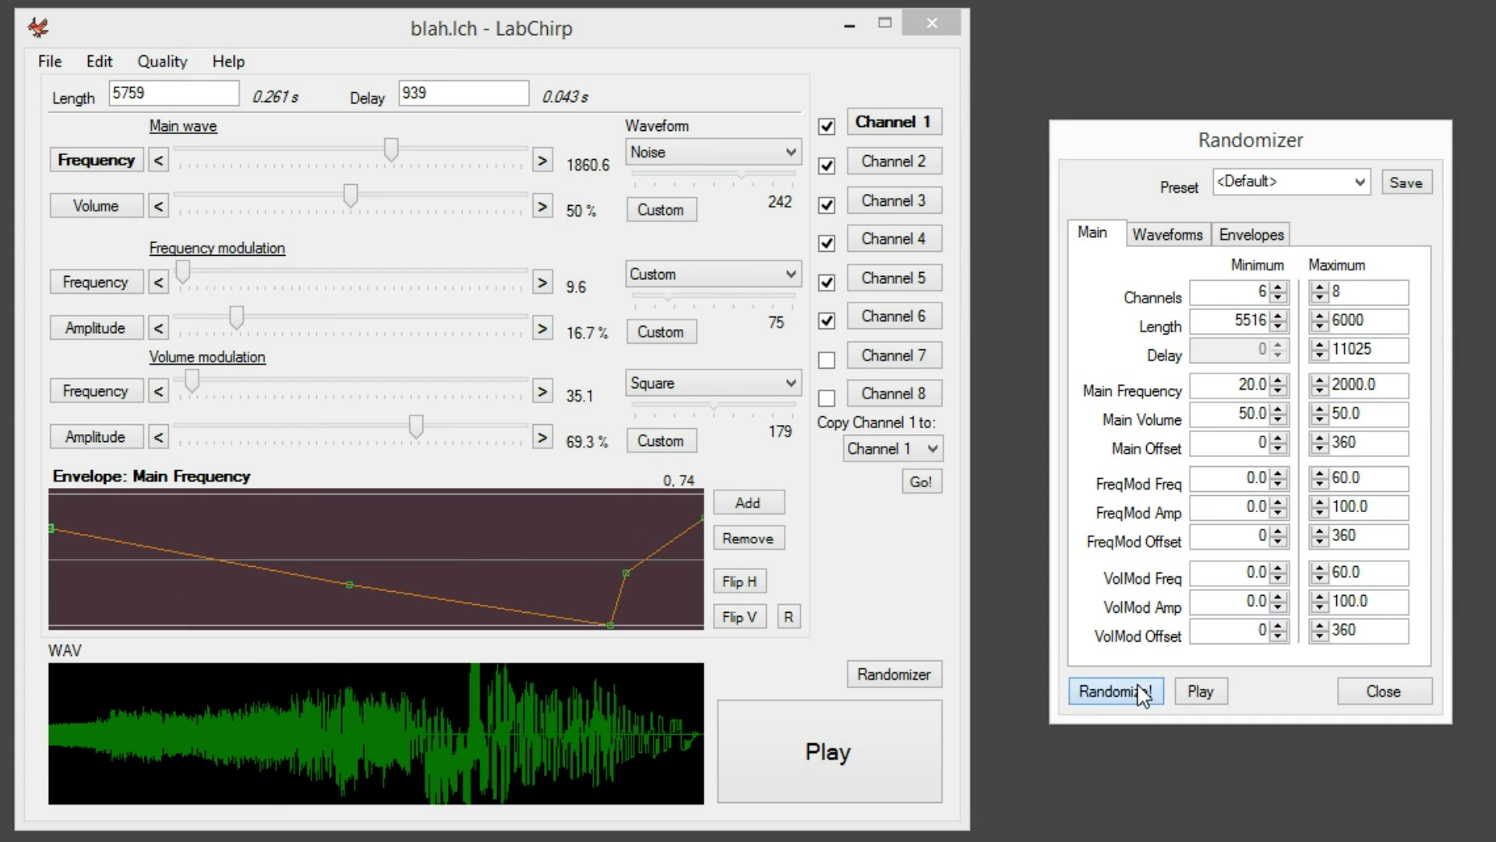
{"action": "left_click", "coordinate": [1142, 692]}
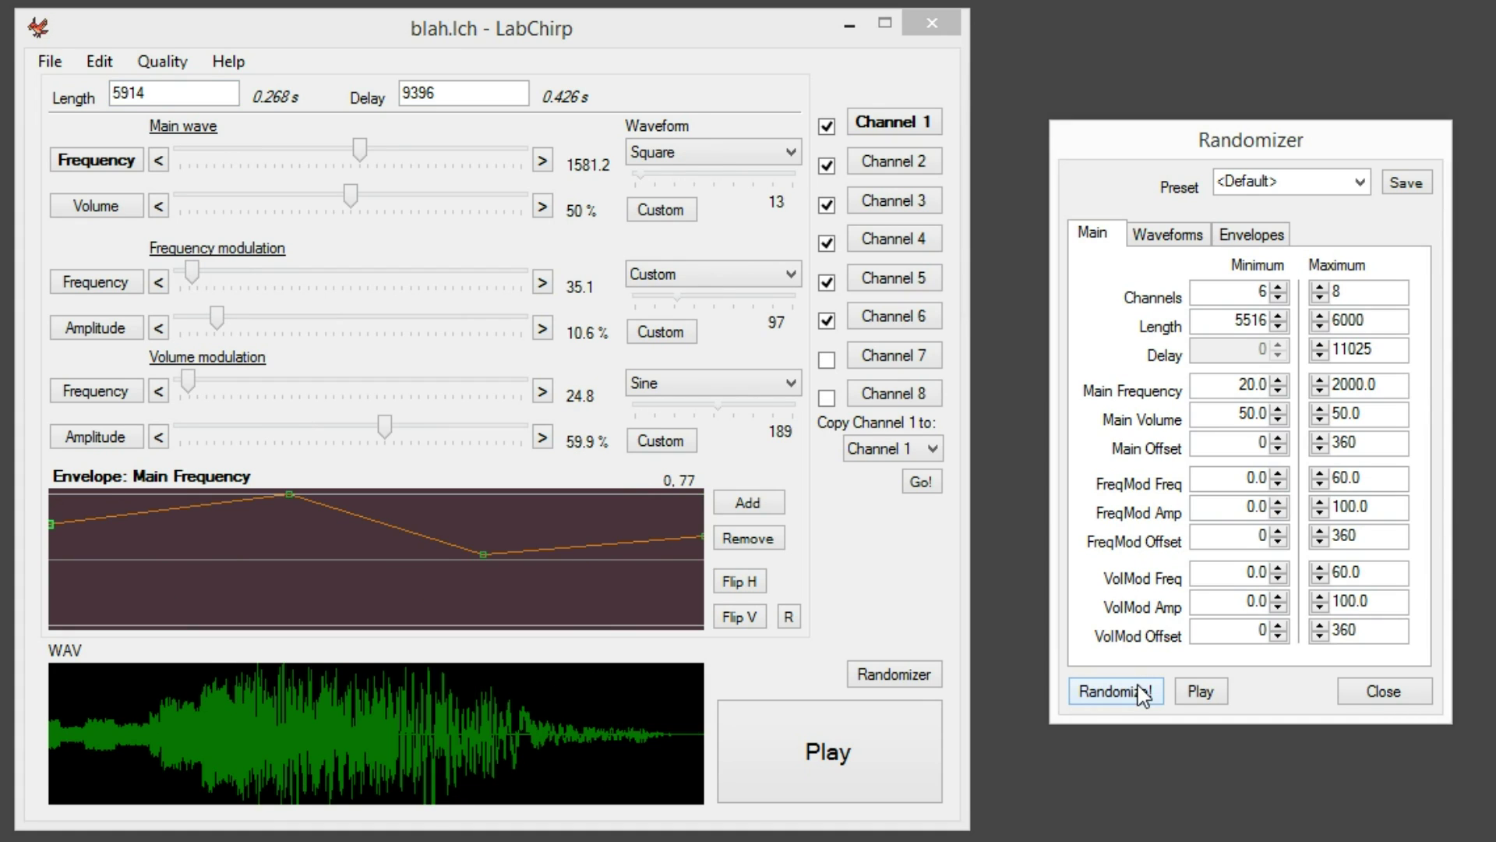
{"action": "left_click", "coordinate": [1142, 693]}
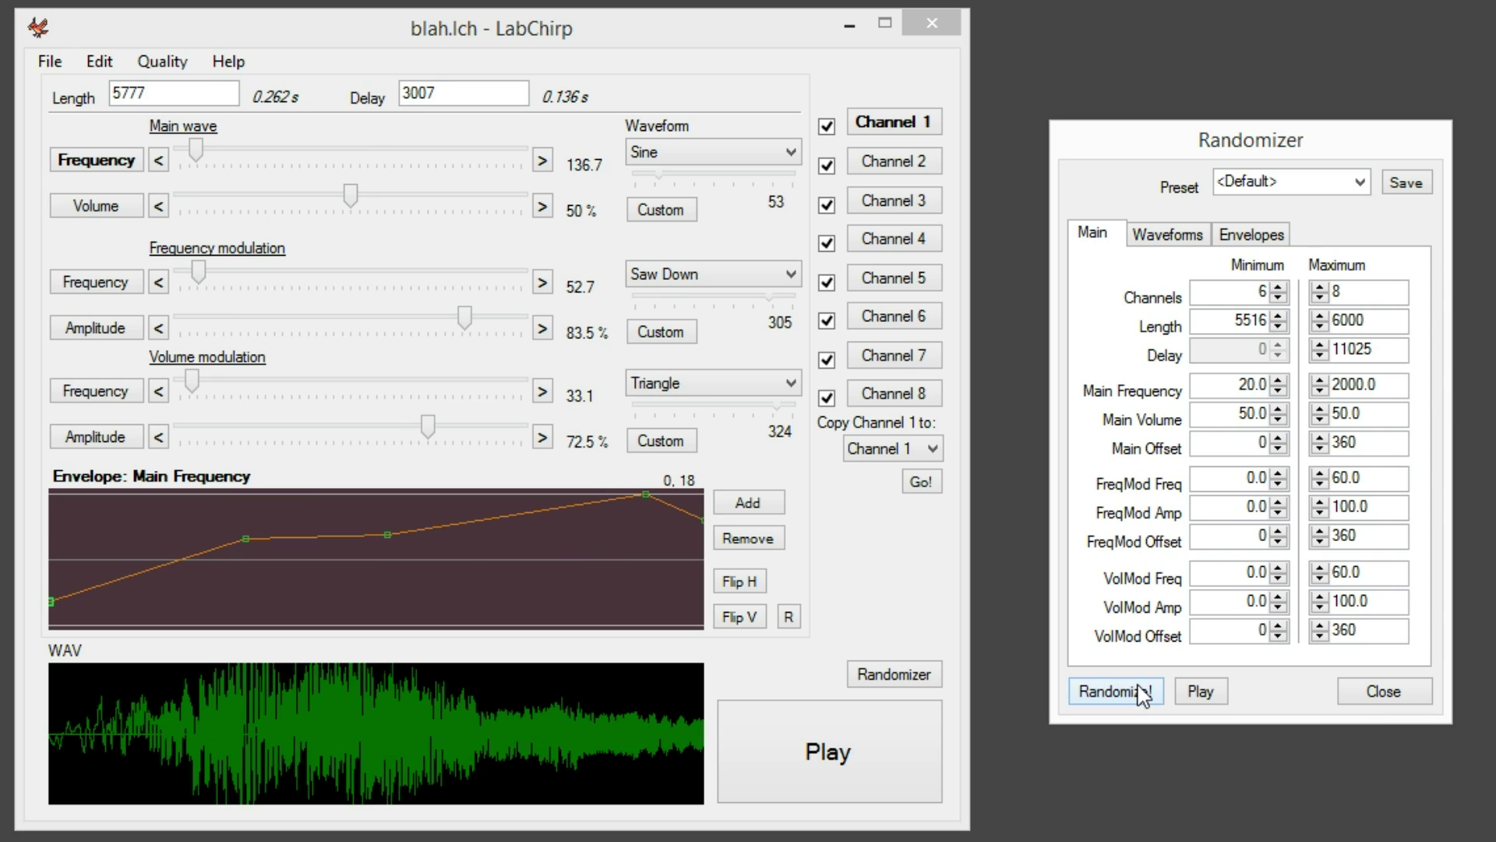
Set Main Frequency minimum and maximum both to 200 and generate several sounds
{"action": "left_click", "coordinate": [1249, 383]}
{"action": "type", "text": "00"}
{"action": "left_click", "coordinate": [1145, 691]}
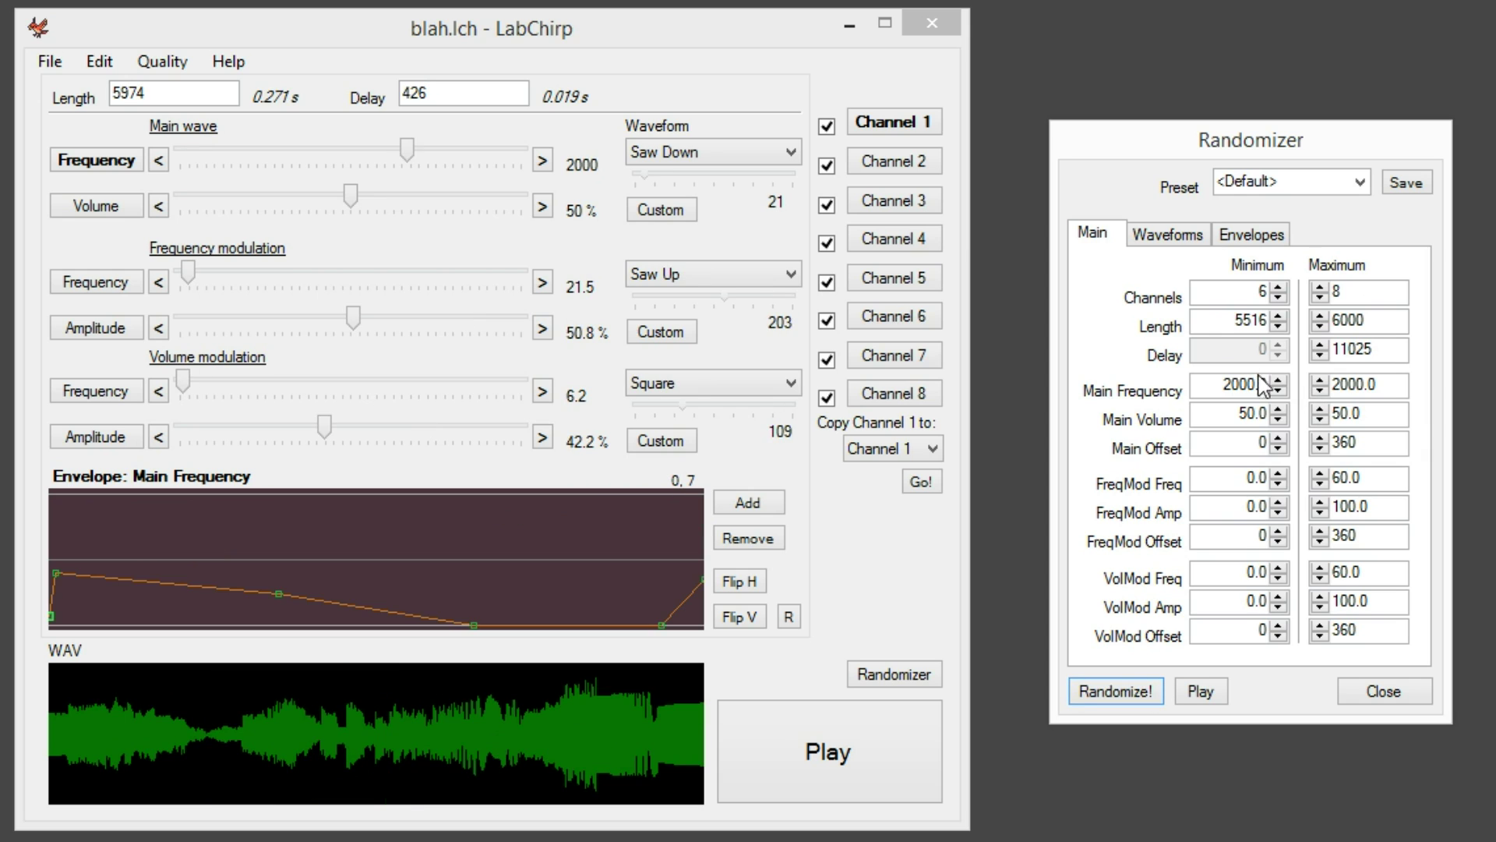
{"action": "left_click", "coordinate": [1080, 694]}
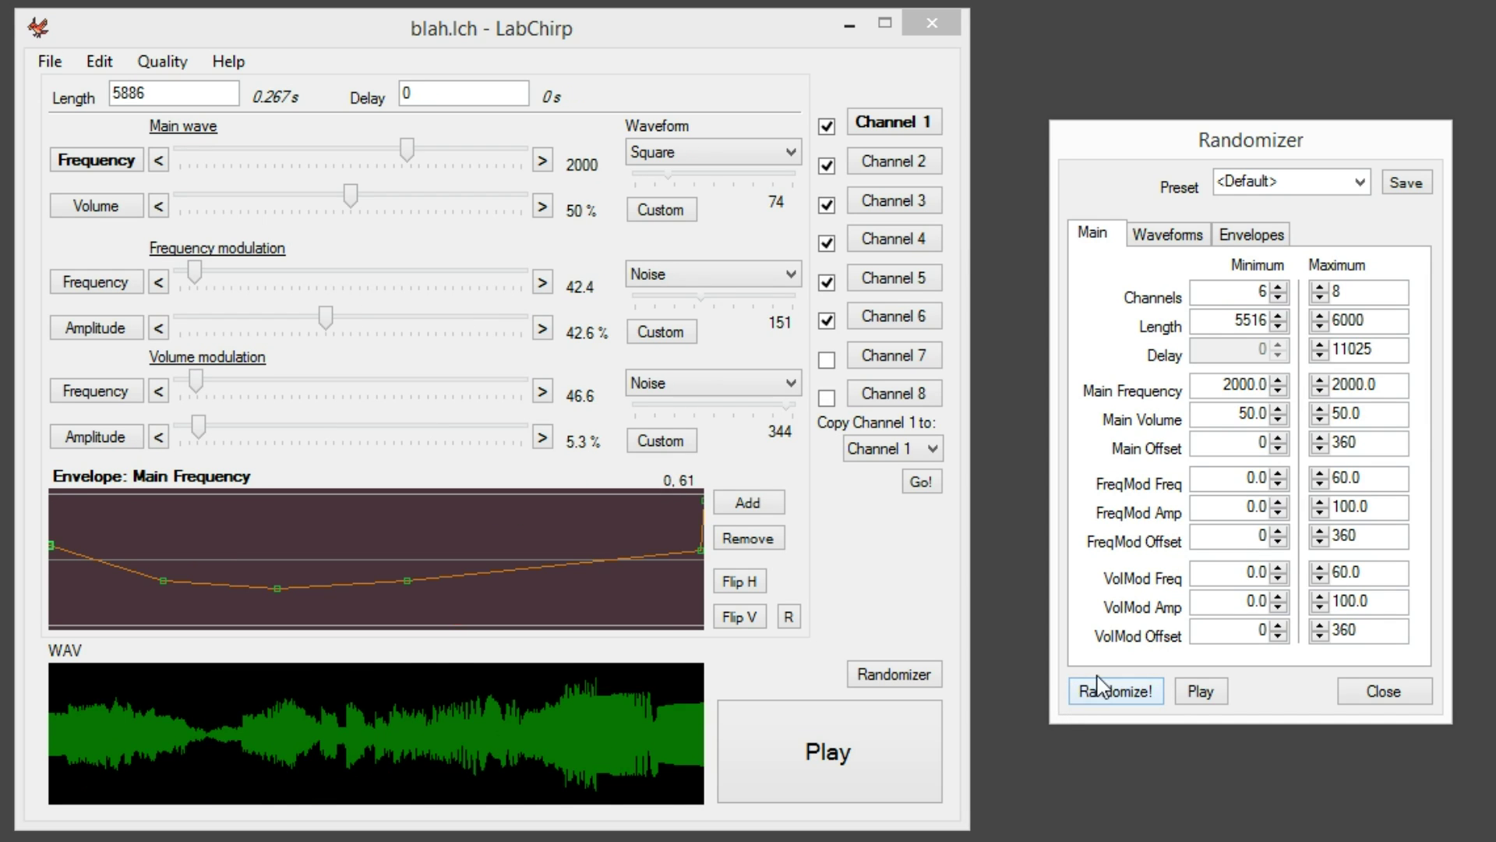
{"action": "left_click", "coordinate": [1239, 384]}
{"action": "key", "text": "BackSpace"}
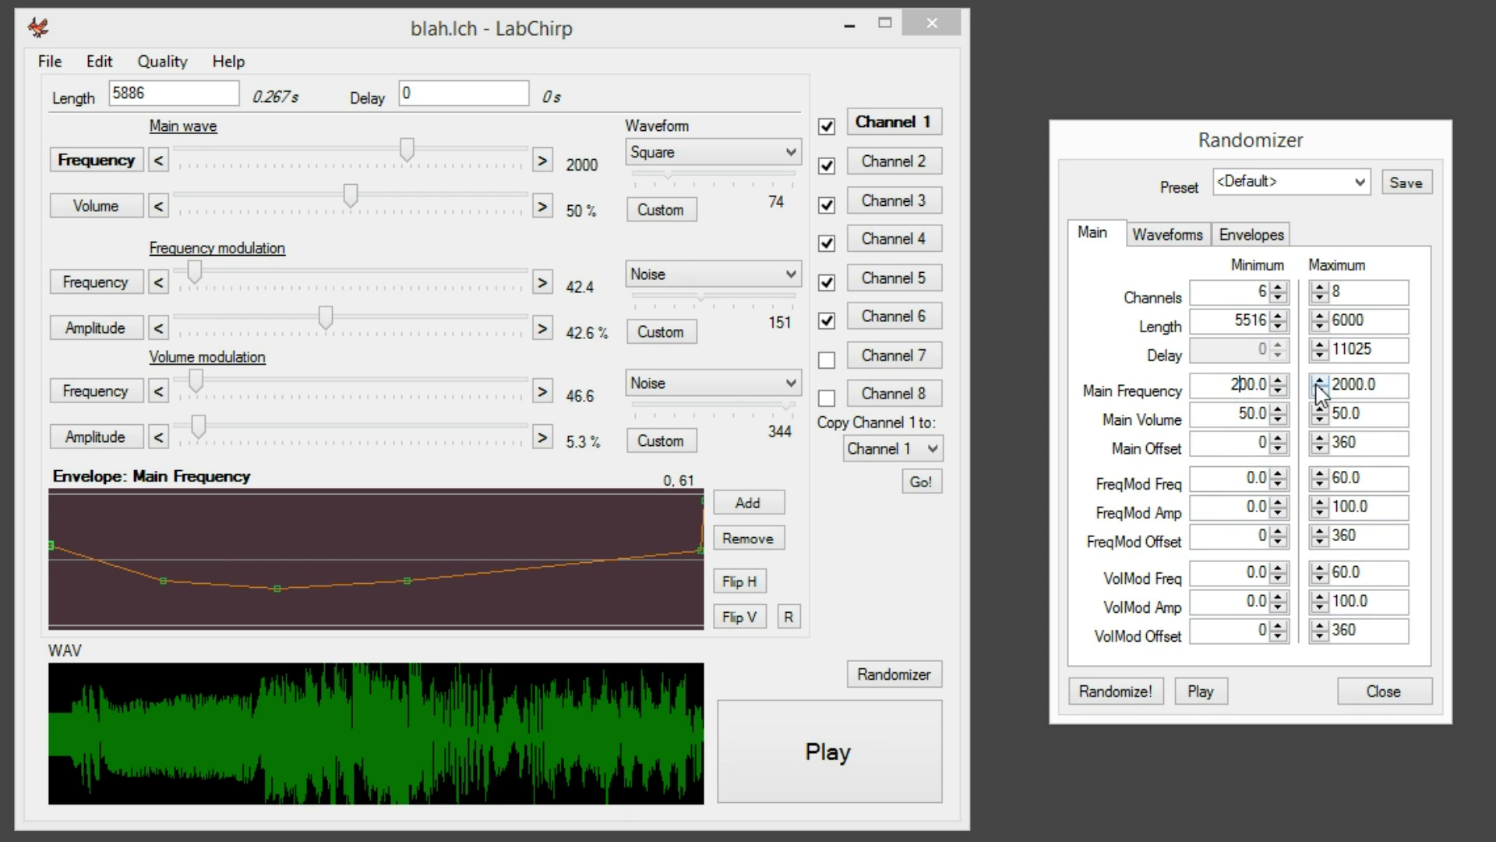
{"action": "left_click", "coordinate": [1358, 385]}
{"action": "key", "text": "BackSpace"}
{"action": "left_click", "coordinate": [1124, 694]}
{"action": "left_click", "coordinate": [1126, 700]}
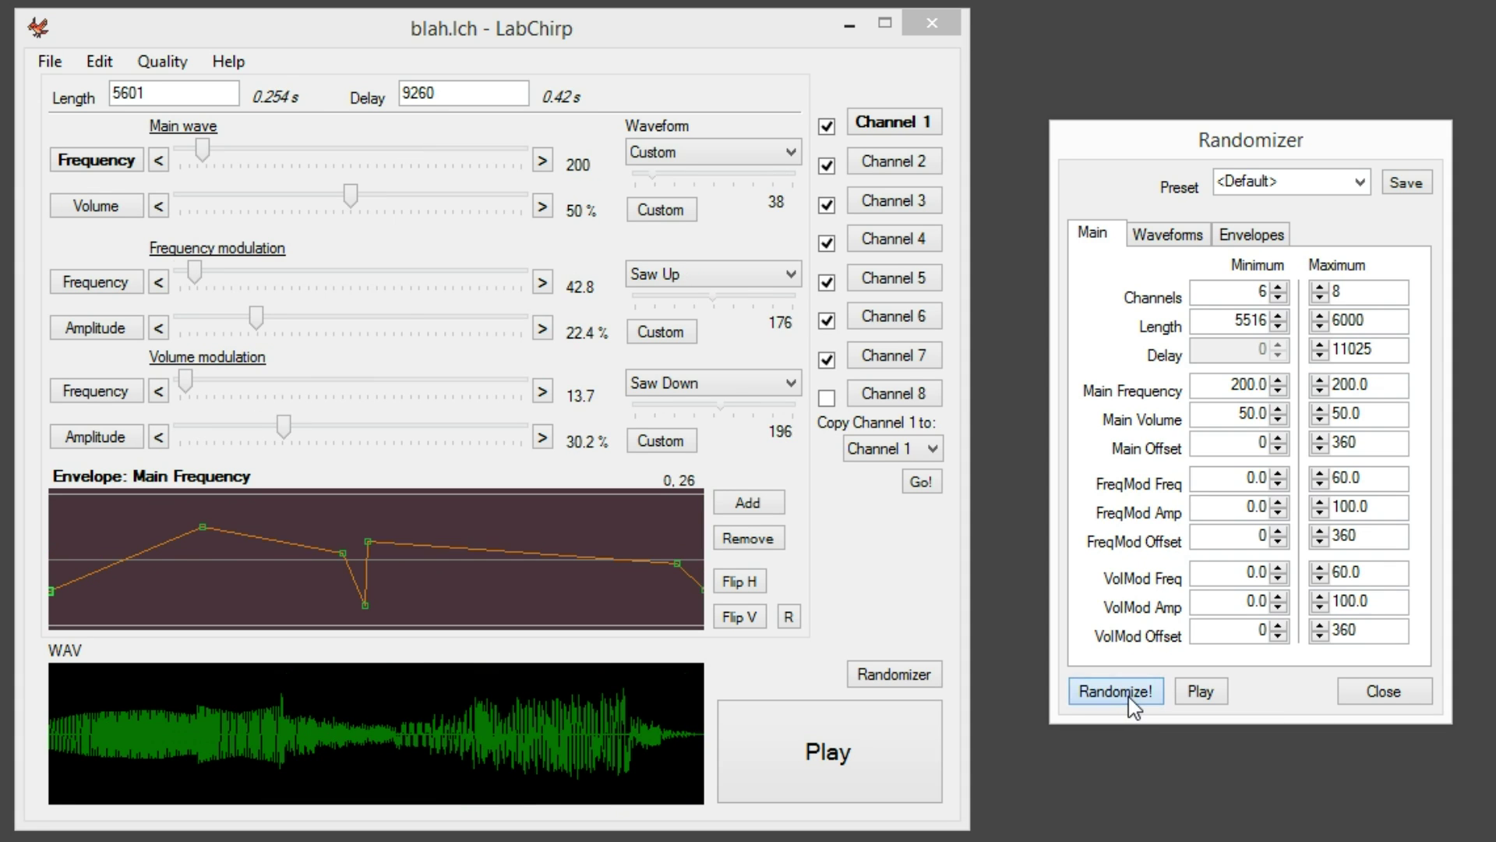
{"action": "left_click", "coordinate": [1128, 697]}
{"action": "left_click", "coordinate": [1130, 698]}
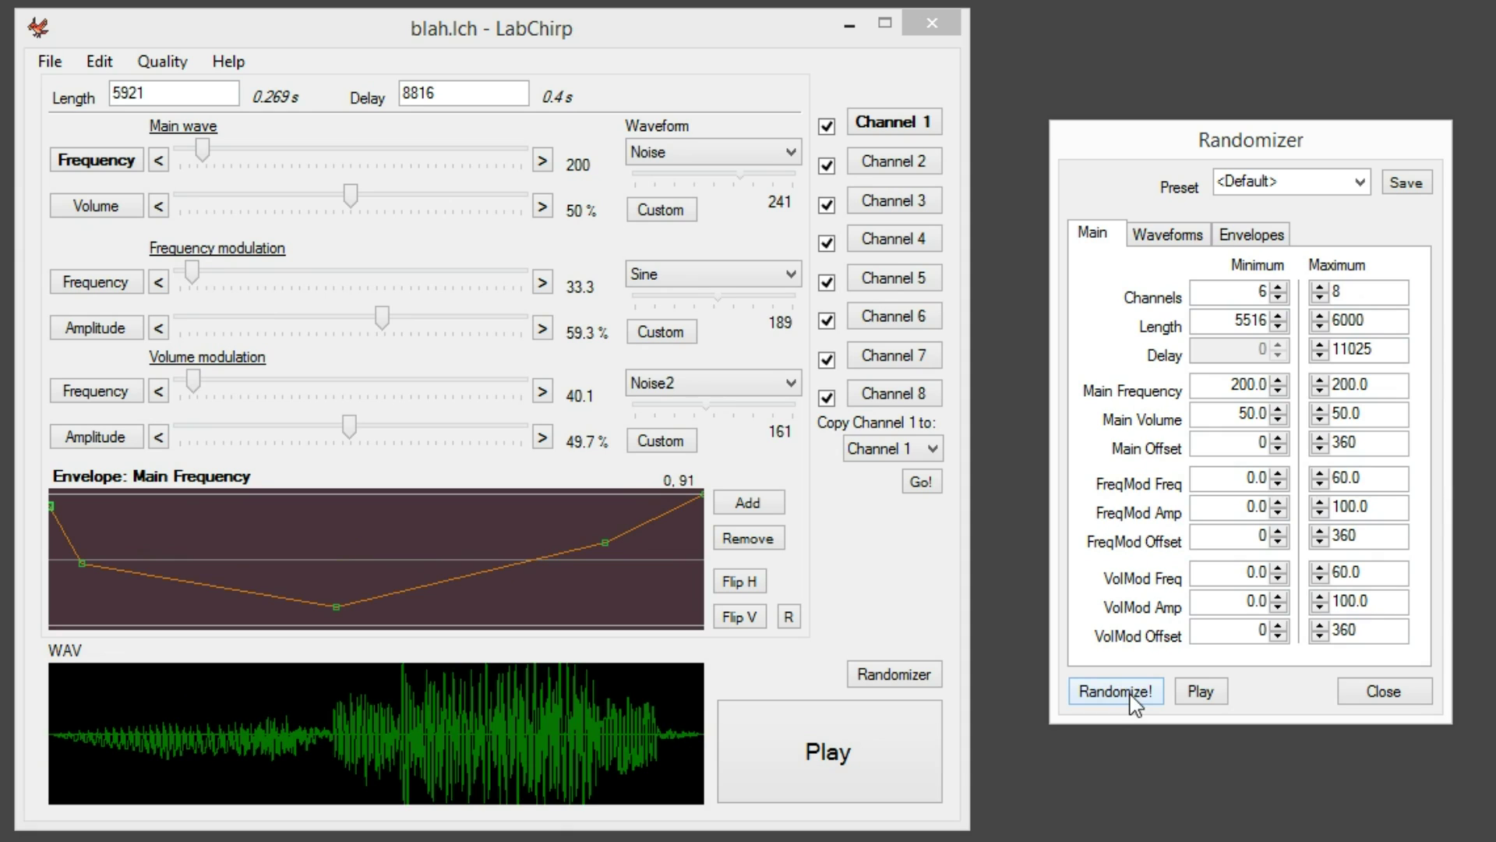
Raise Main Frequency maximum to 800 and reroll until an eight-channel 409.2 Hz Triangle sound appears
{"action": "left_click", "coordinate": [1346, 387]}
{"action": "key", "text": "BackSpace"}
{"action": "type", "text": "8"}
{"action": "left_click", "coordinate": [1150, 694]}
{"action": "left_click", "coordinate": [1150, 694]}
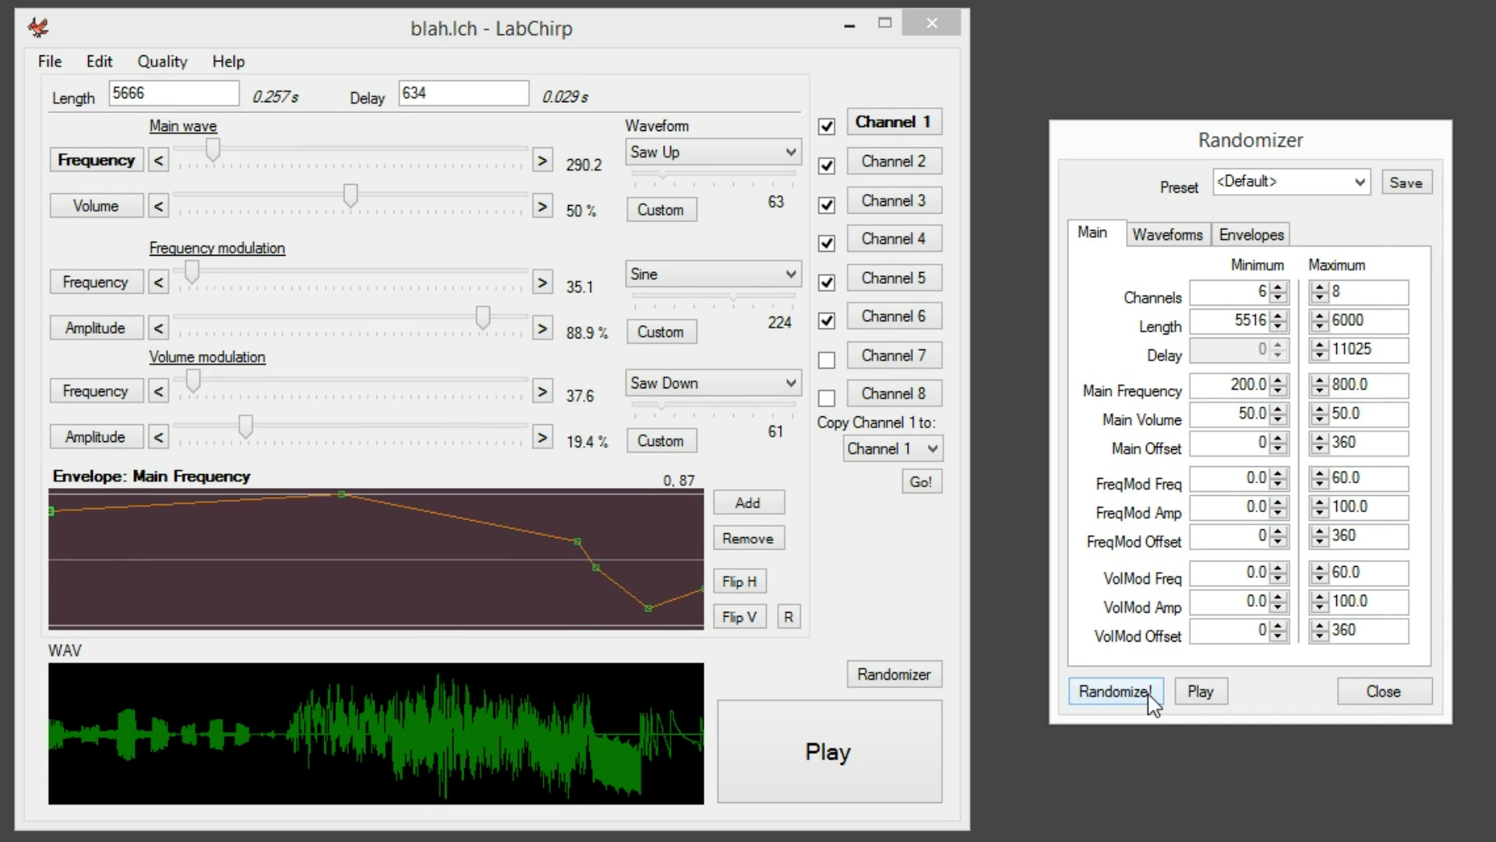
{"action": "left_click", "coordinate": [1150, 694]}
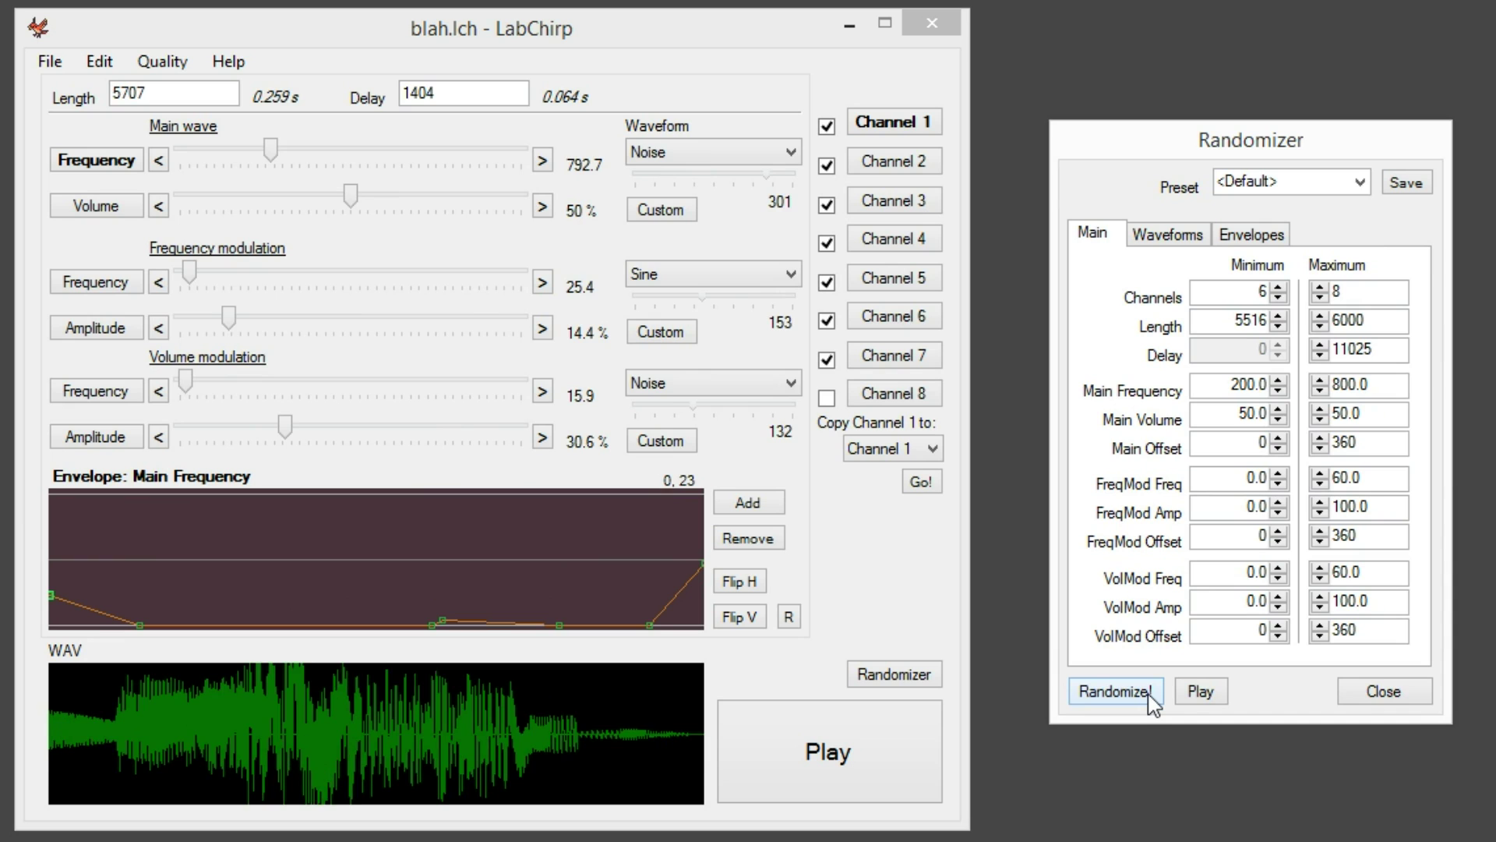
{"action": "left_click", "coordinate": [1150, 694]}
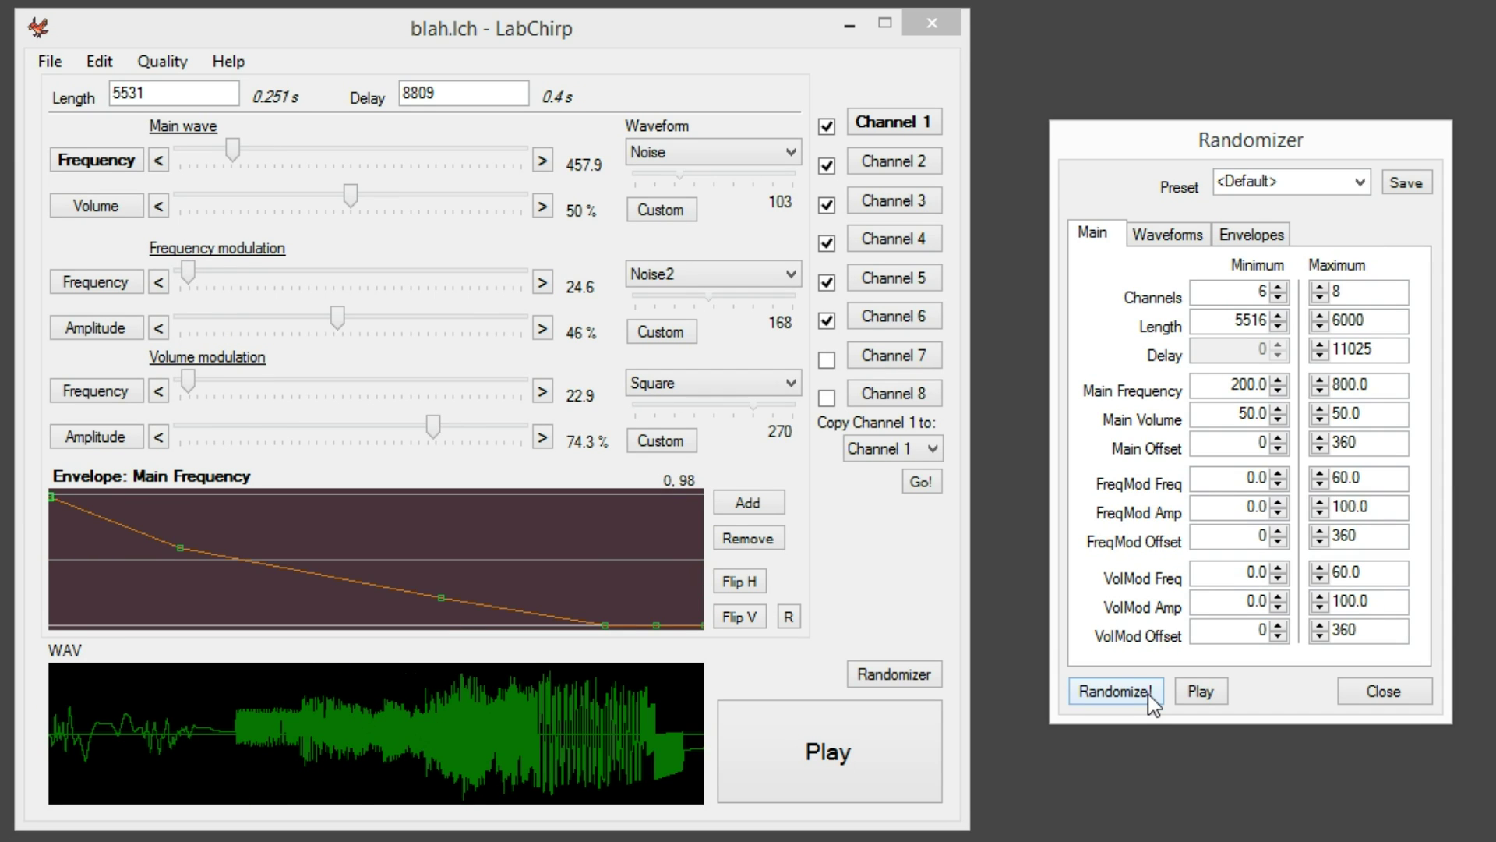
{"action": "left_click", "coordinate": [1149, 694]}
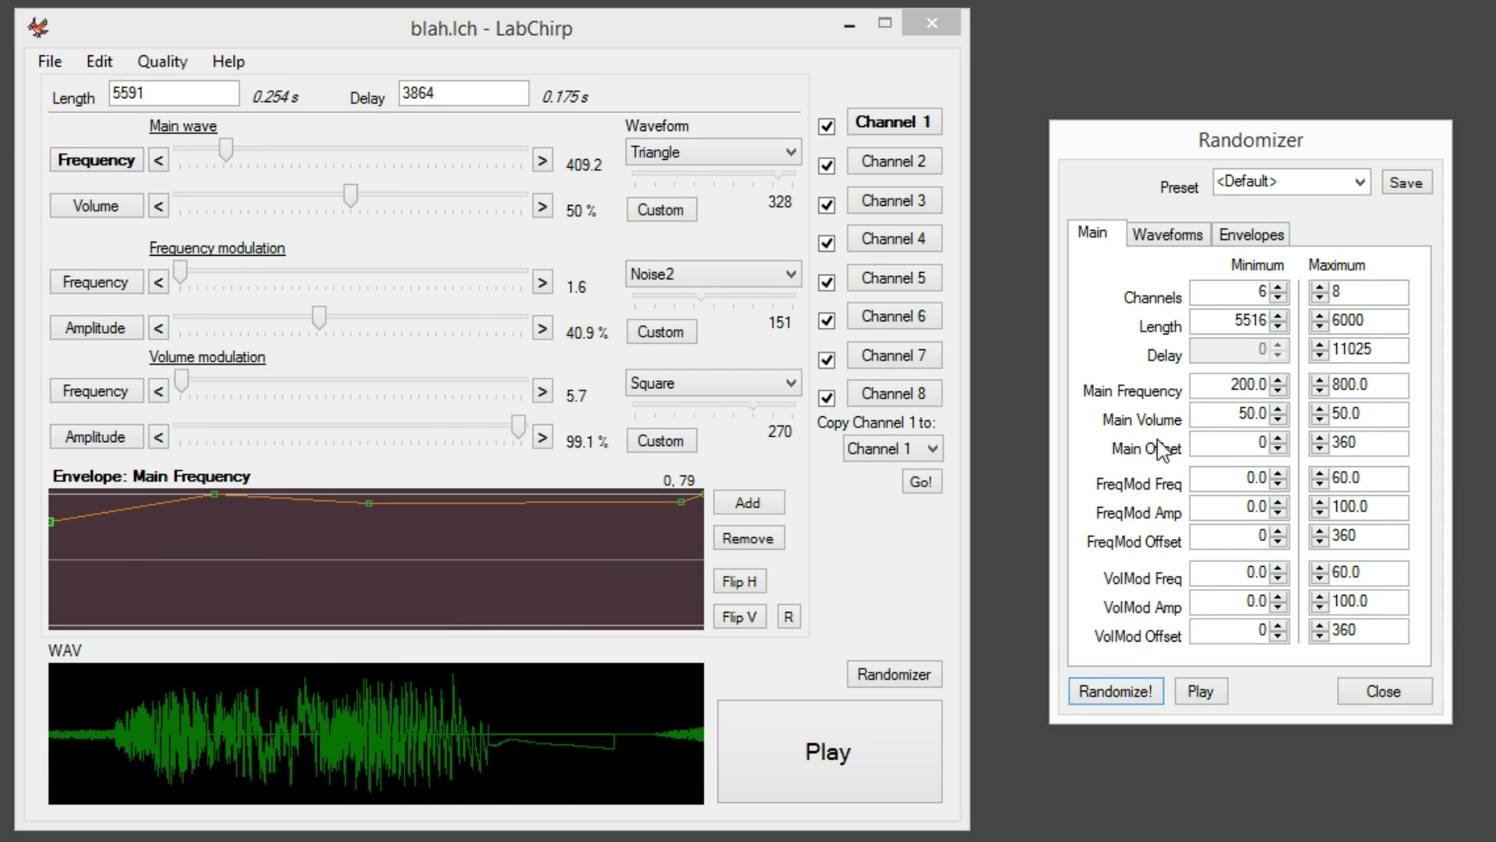
Raise Length Maximum to 13000, then 43000, generating sounds after each change
{"action": "left_click", "coordinate": [1373, 323]}
{"action": "key", "text": "BackSpace"}
{"action": "type", "text": "13"}
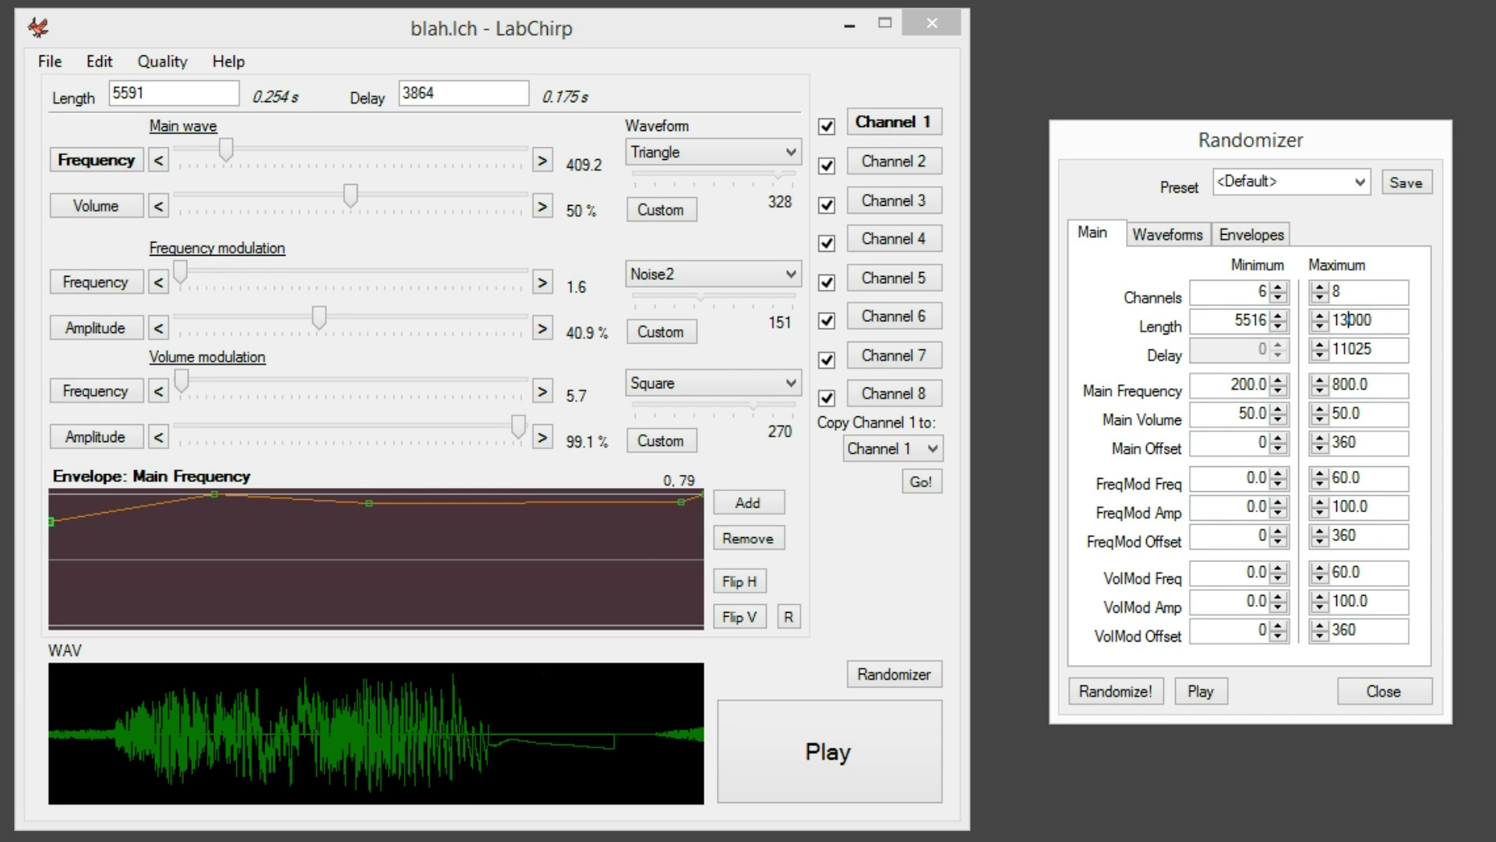
{"action": "left_click", "coordinate": [1117, 691]}
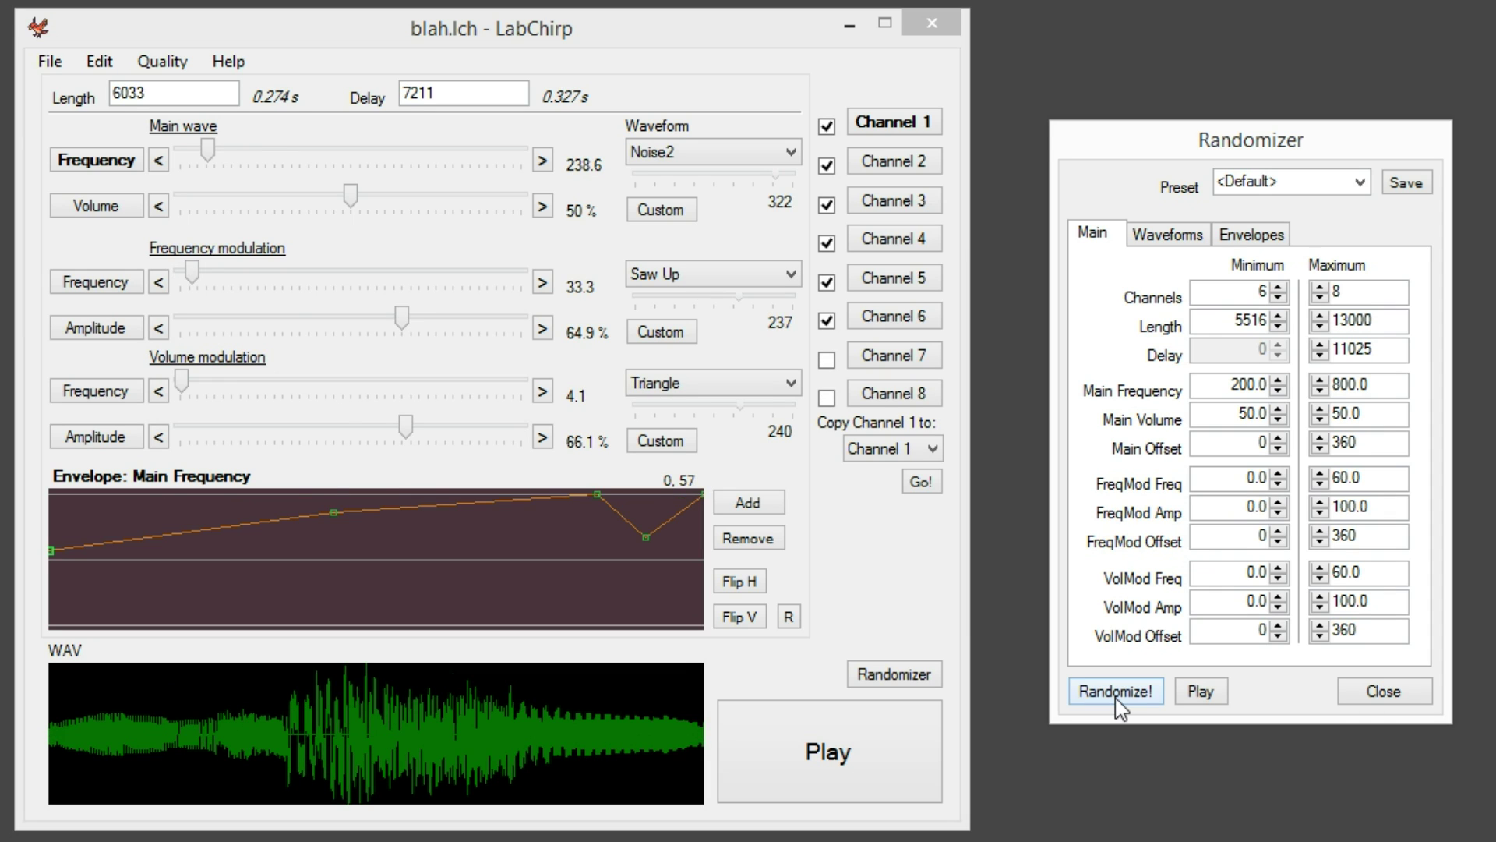
{"action": "left_click", "coordinate": [1116, 691]}
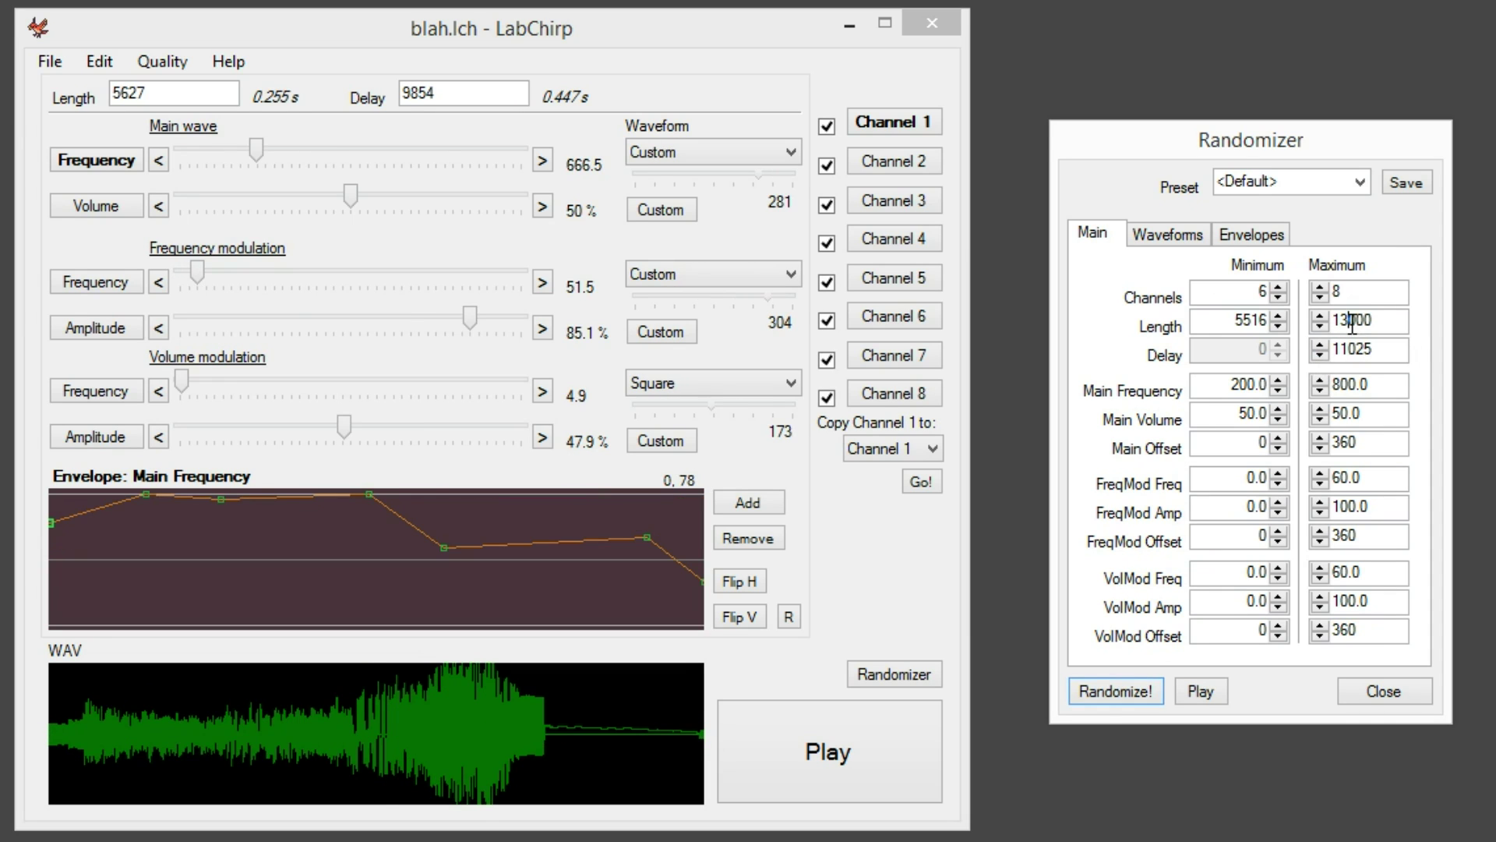
{"action": "left_click_drag", "start_coordinate": [1353, 322], "coordinate": [1331, 321]}
{"action": "type", "text": "43"}
{"action": "left_click", "coordinate": [1130, 693]}
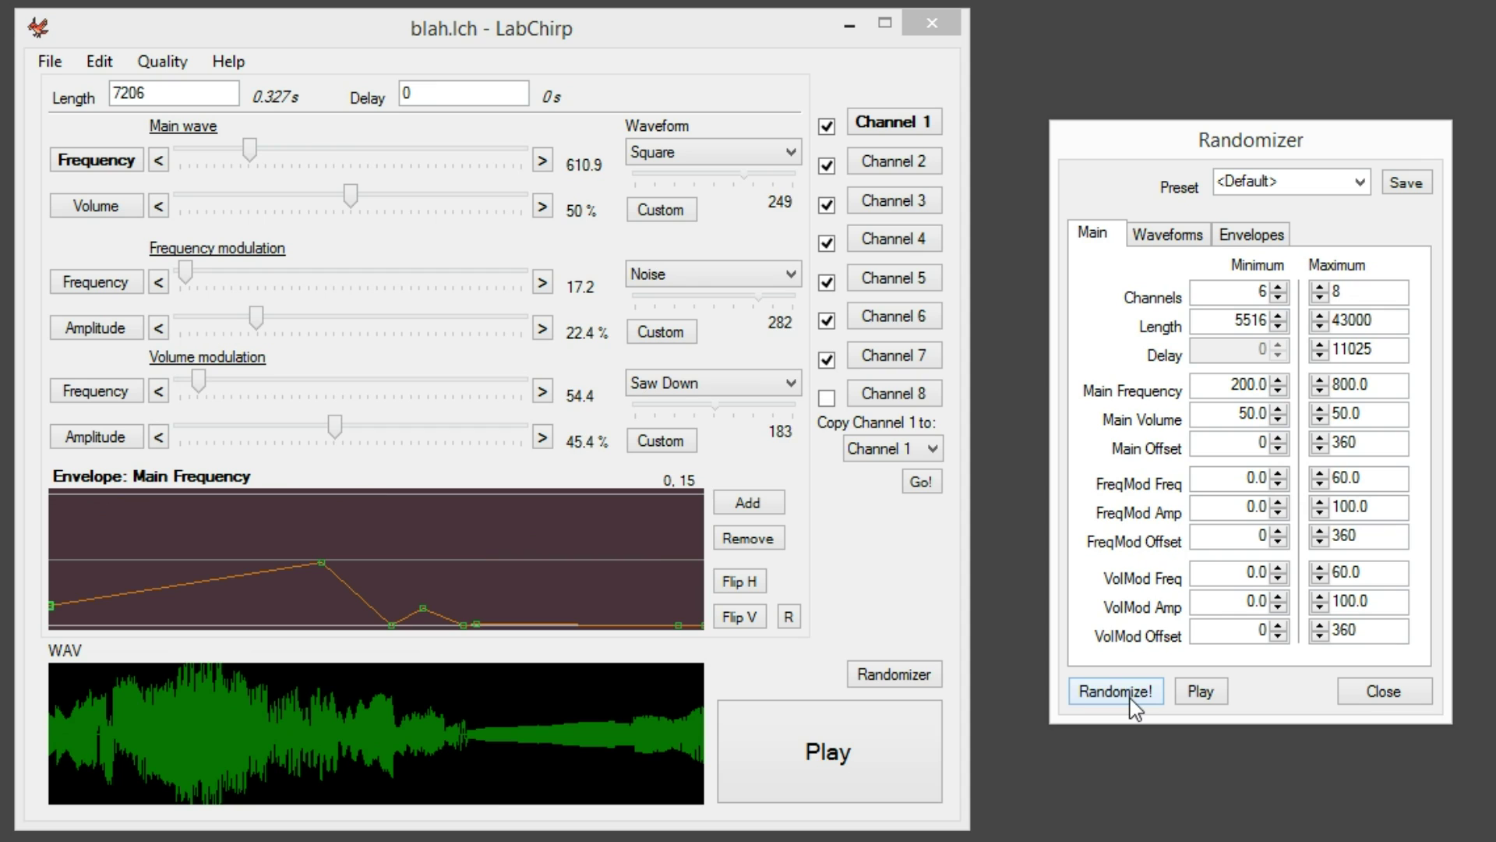
{"action": "left_click", "coordinate": [1130, 693]}
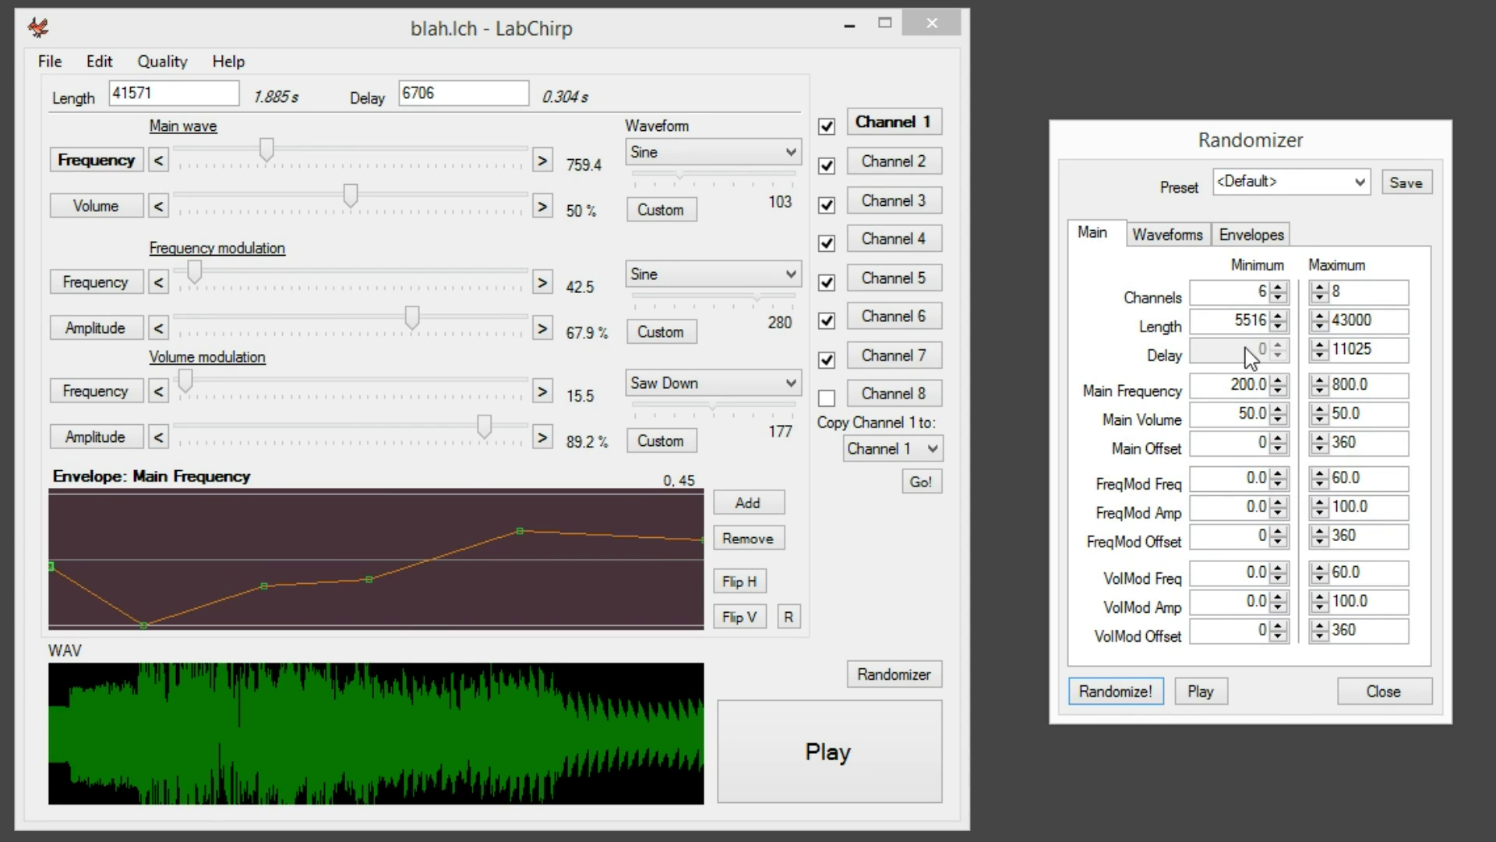
Narrow channels to 3–6 and generate a six-channel 250.3 Hz Triangle sound, 0.752 s long
{"action": "double_click", "coordinate": [1255, 295]}
{"action": "type", "text": "3"}
{"action": "left_click", "coordinate": [1320, 298]}
{"action": "left_click", "coordinate": [1320, 297]}
{"action": "left_click", "coordinate": [1113, 693]}
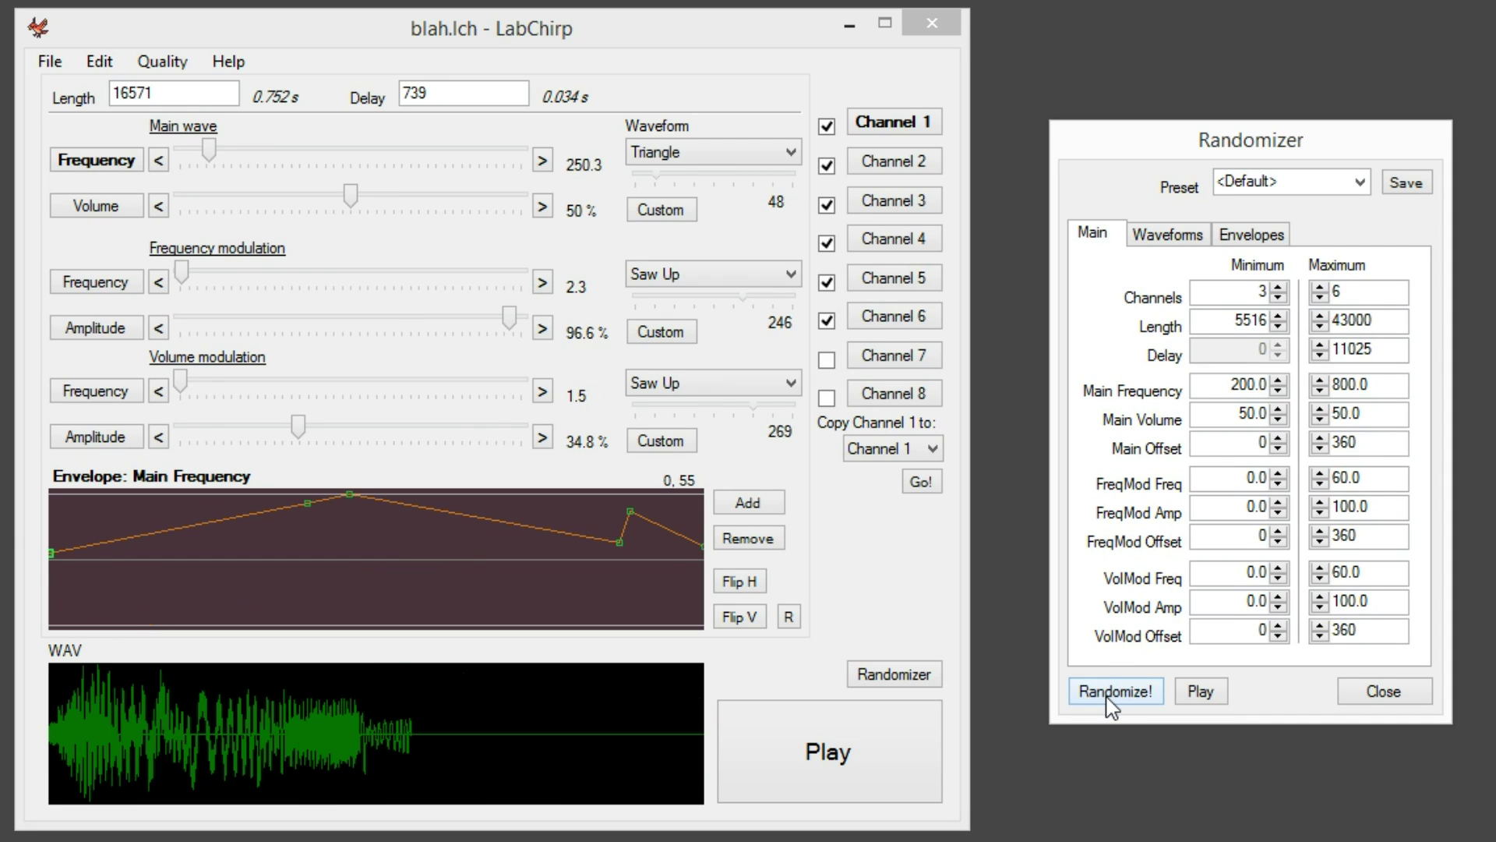
Exclude Sine and Square from the Frequency waveform choices, then review the Envelopes and Main ranges
{"action": "left_click", "coordinate": [1108, 698]}
{"action": "left_click", "coordinate": [1108, 697]}
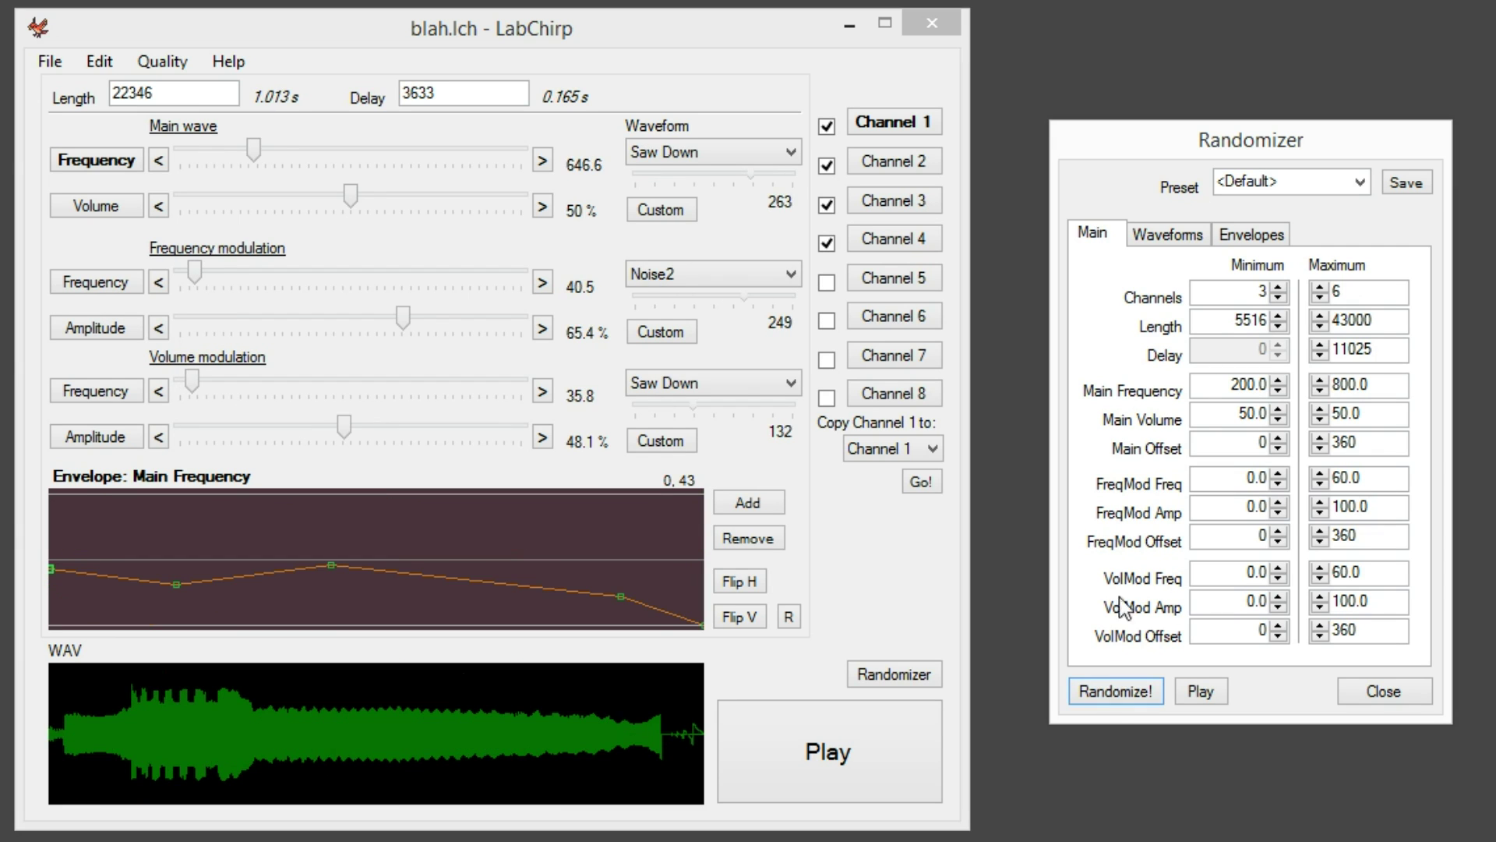
{"action": "left_click", "coordinate": [1166, 235]}
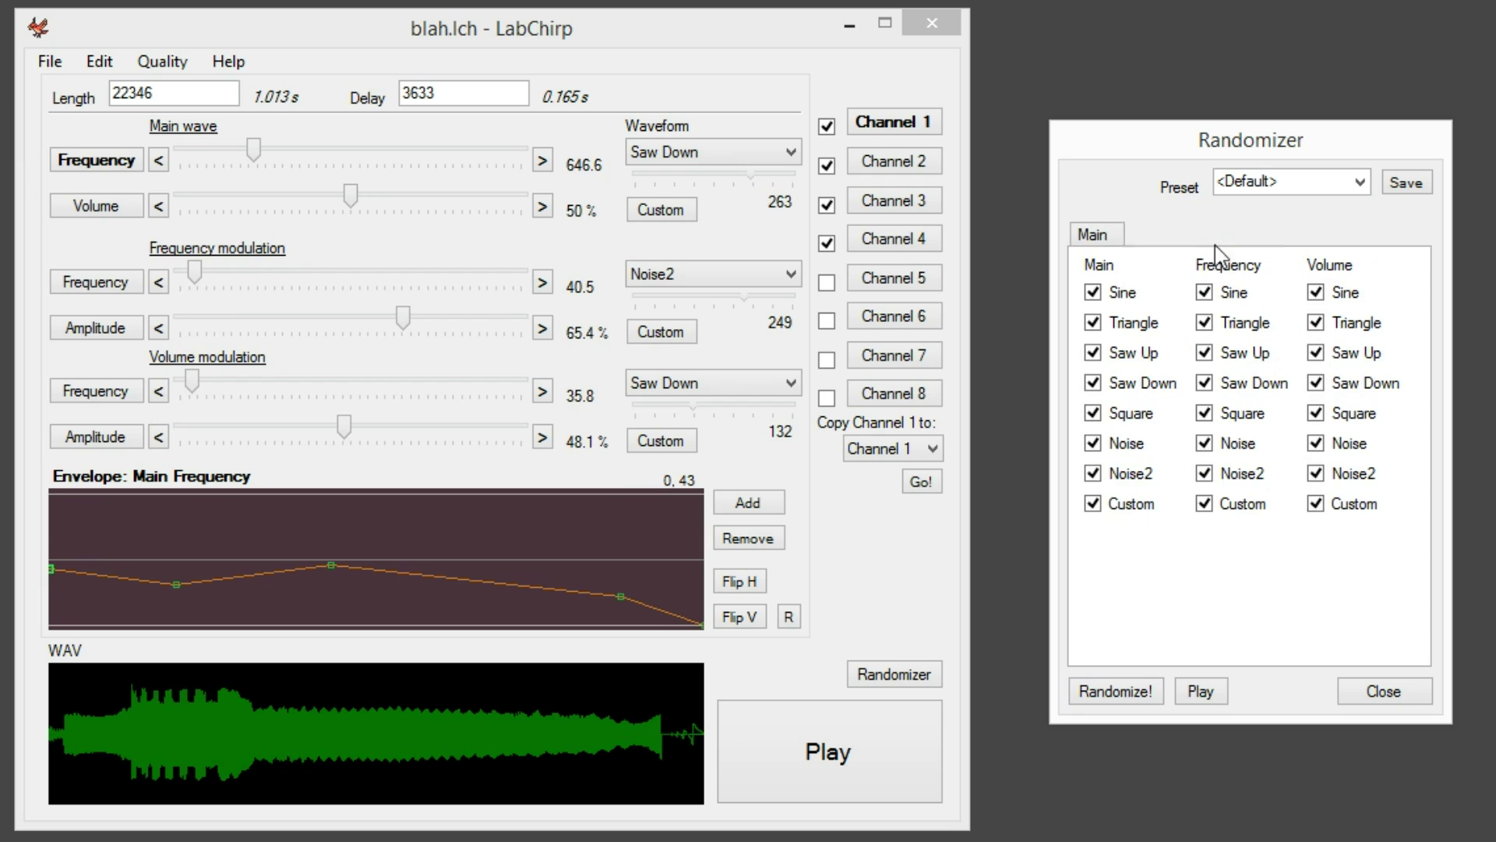
{"action": "left_click", "coordinate": [1132, 293]}
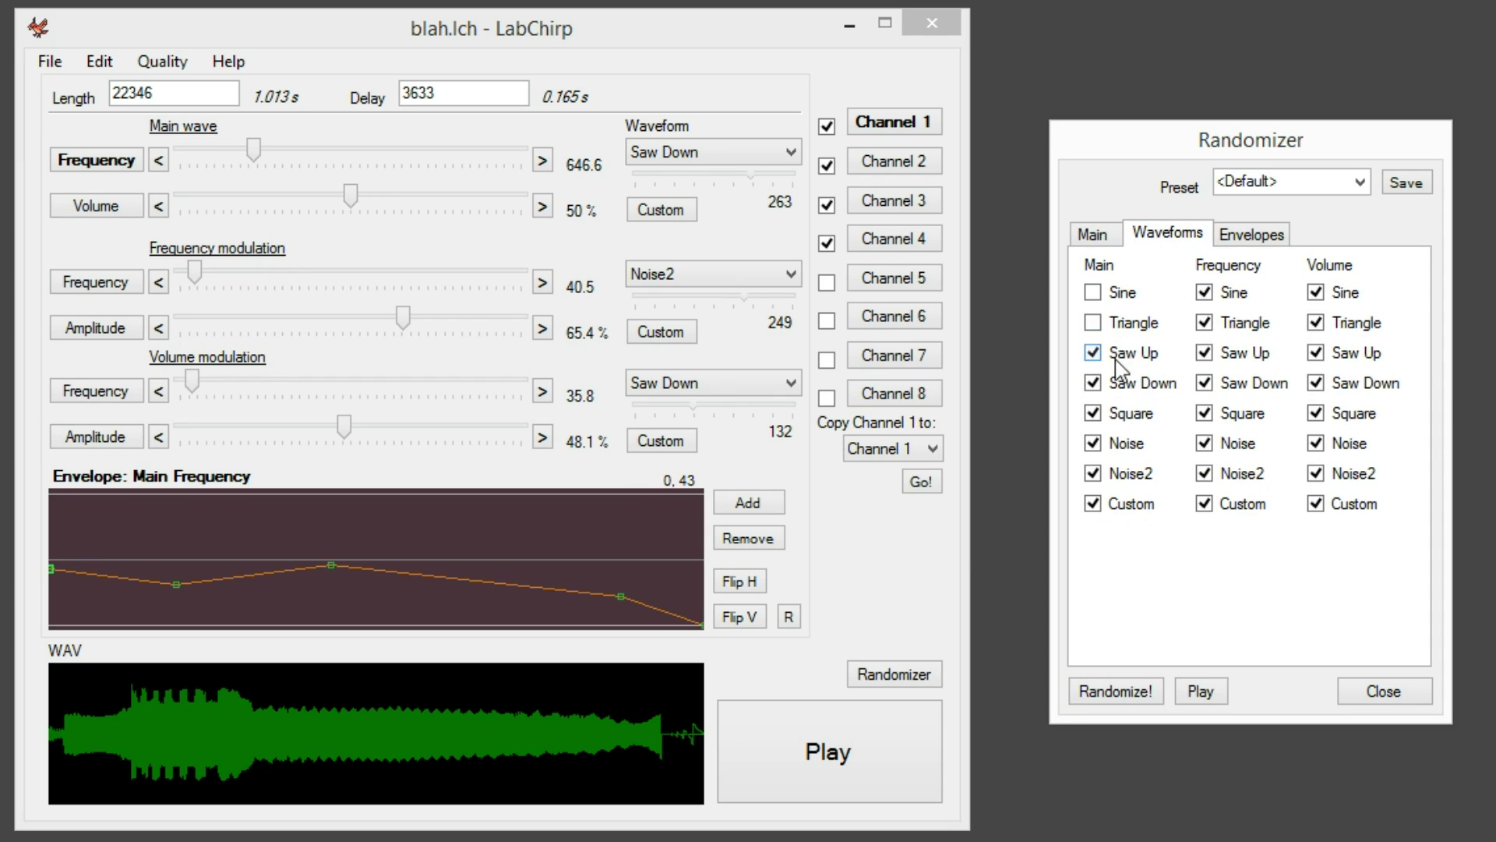
{"action": "left_click", "coordinate": [1207, 294]}
{"action": "left_click", "coordinate": [1231, 416]}
{"action": "left_click", "coordinate": [1269, 235]}
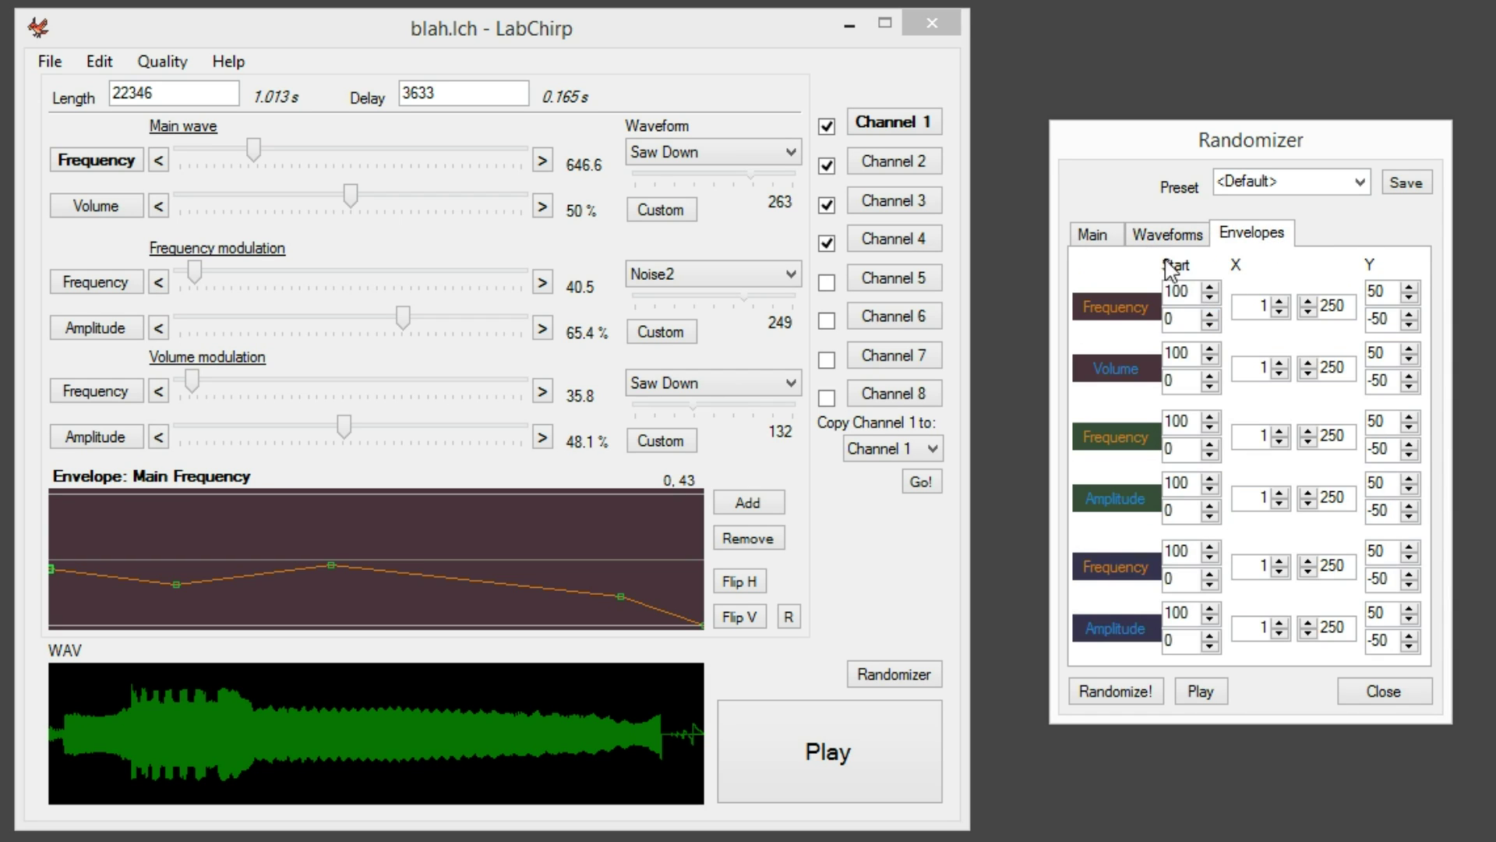
{"action": "left_click", "coordinate": [1090, 237]}
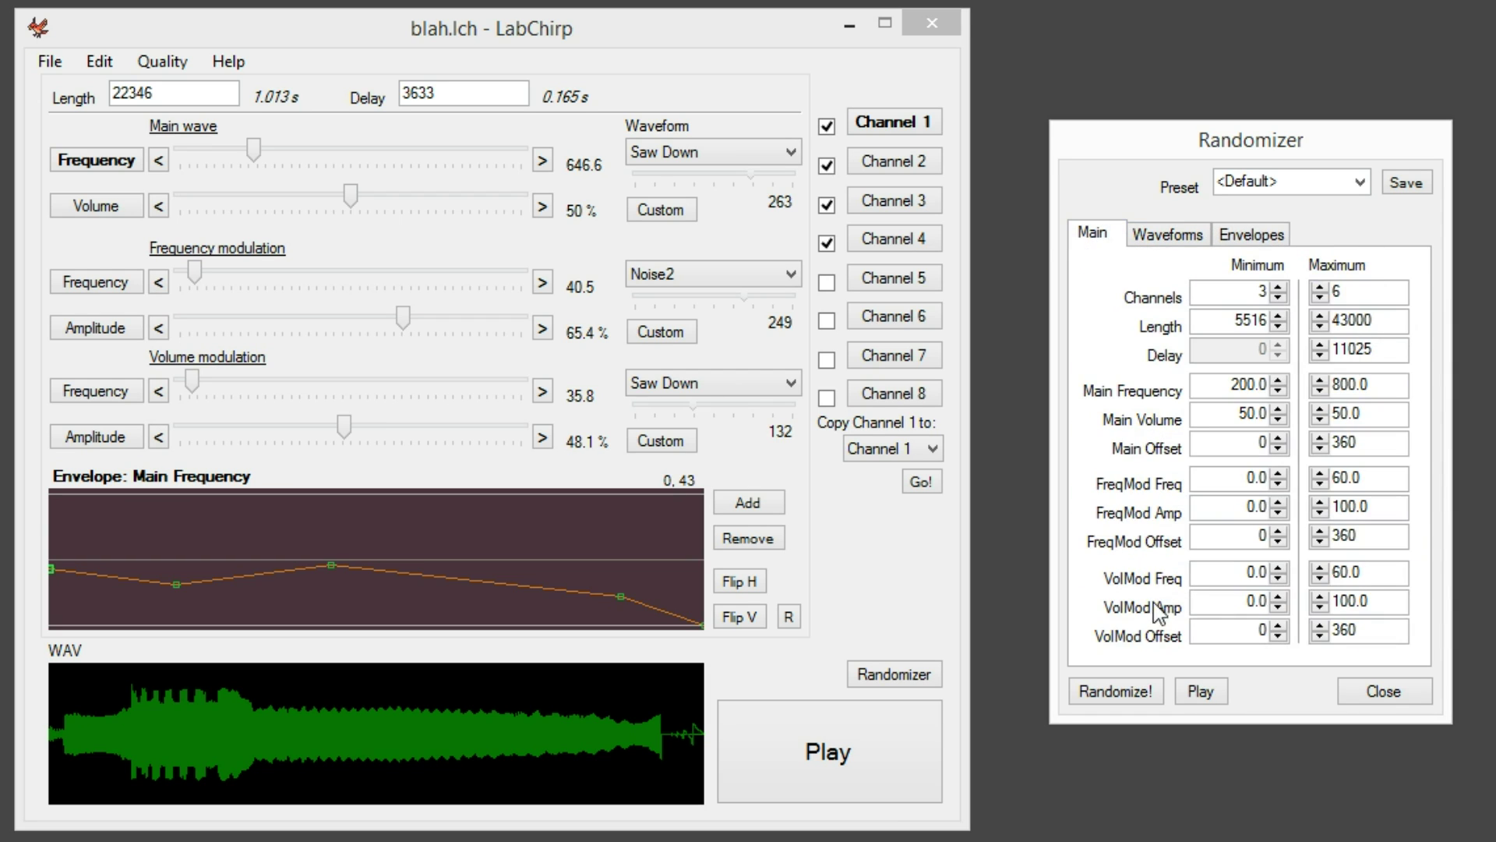
Re-roll the random sound nine times to reach a six-channel 780.5 Hz Saw Down sound, then play it
{"action": "left_click", "coordinate": [1108, 692]}
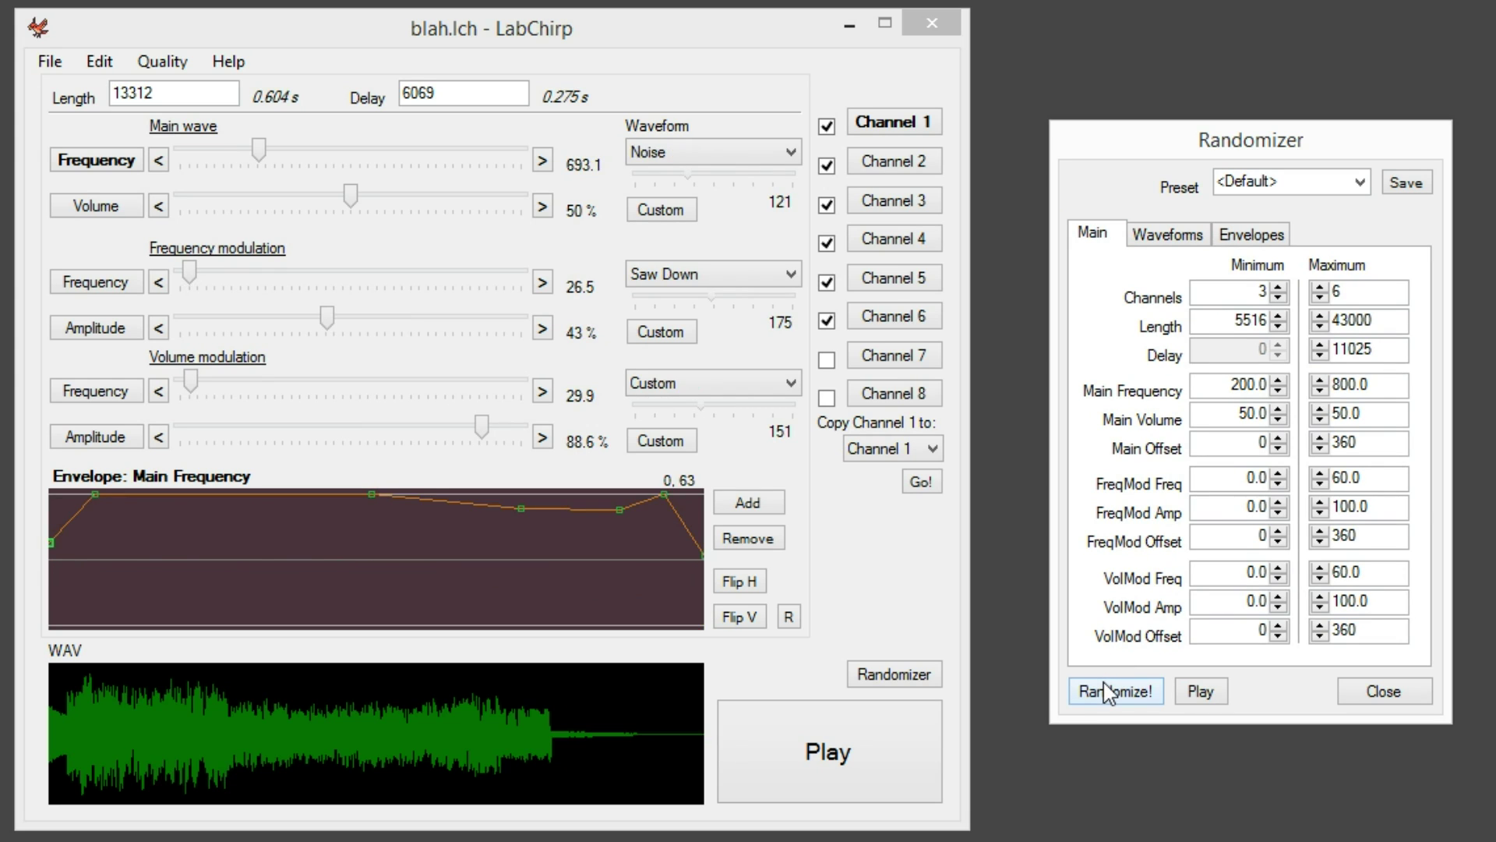
{"action": "left_click", "coordinate": [1108, 692]}
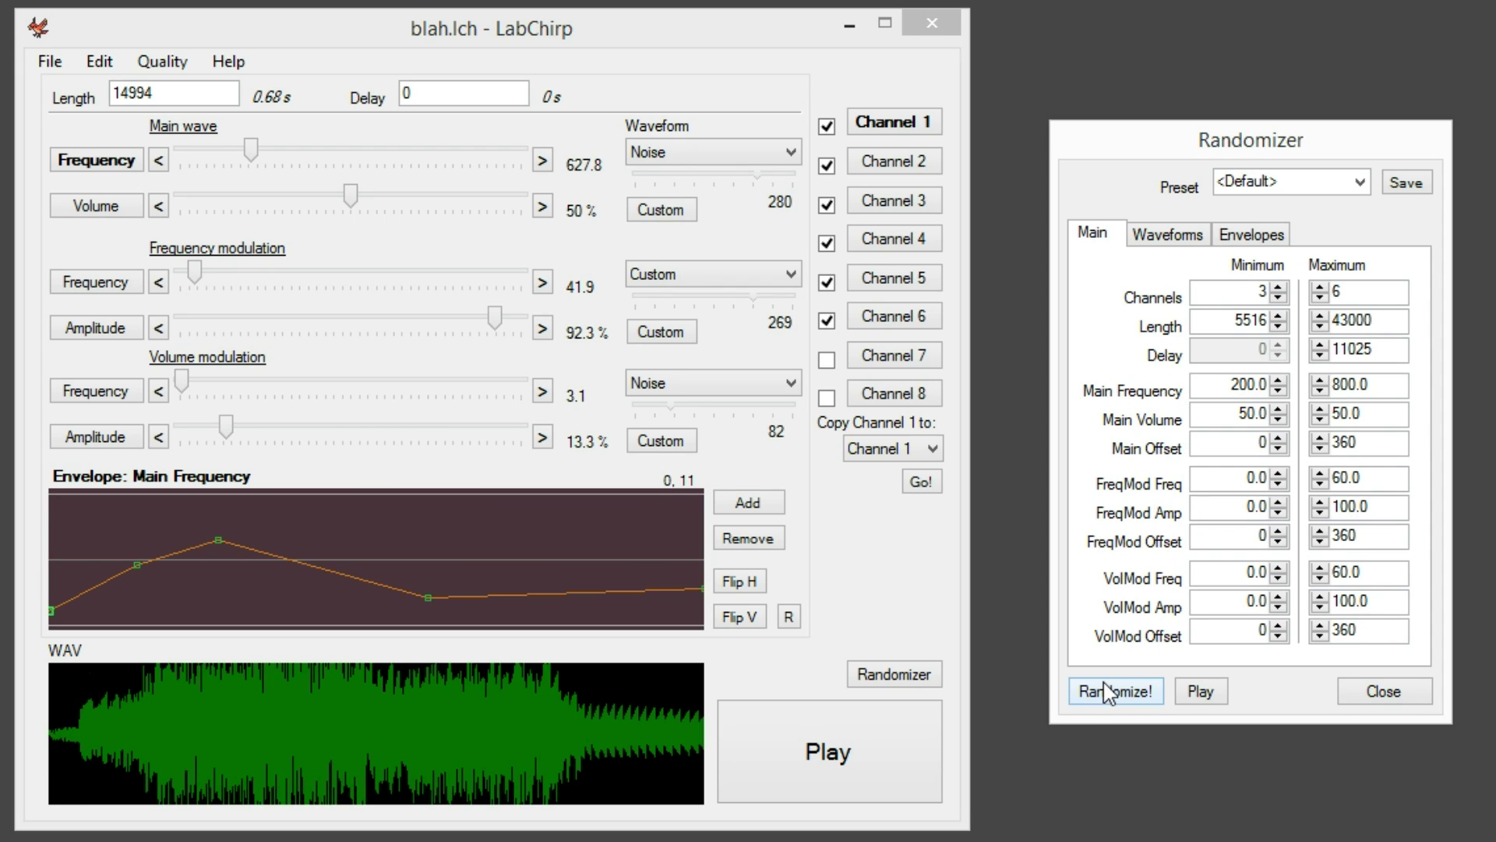
{"action": "left_click", "coordinate": [1108, 692]}
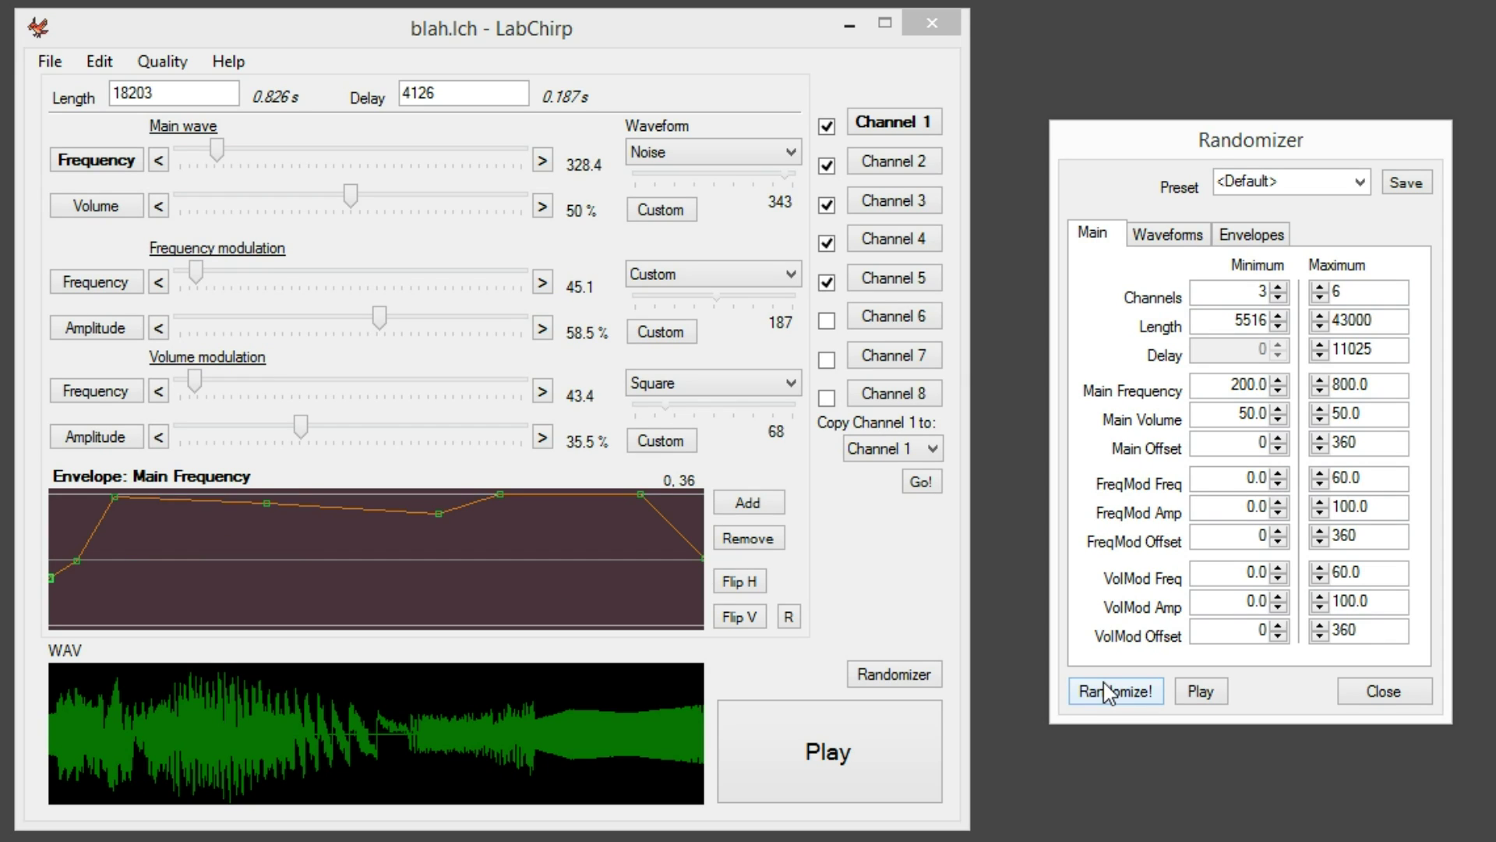
{"action": "left_click", "coordinate": [1107, 691]}
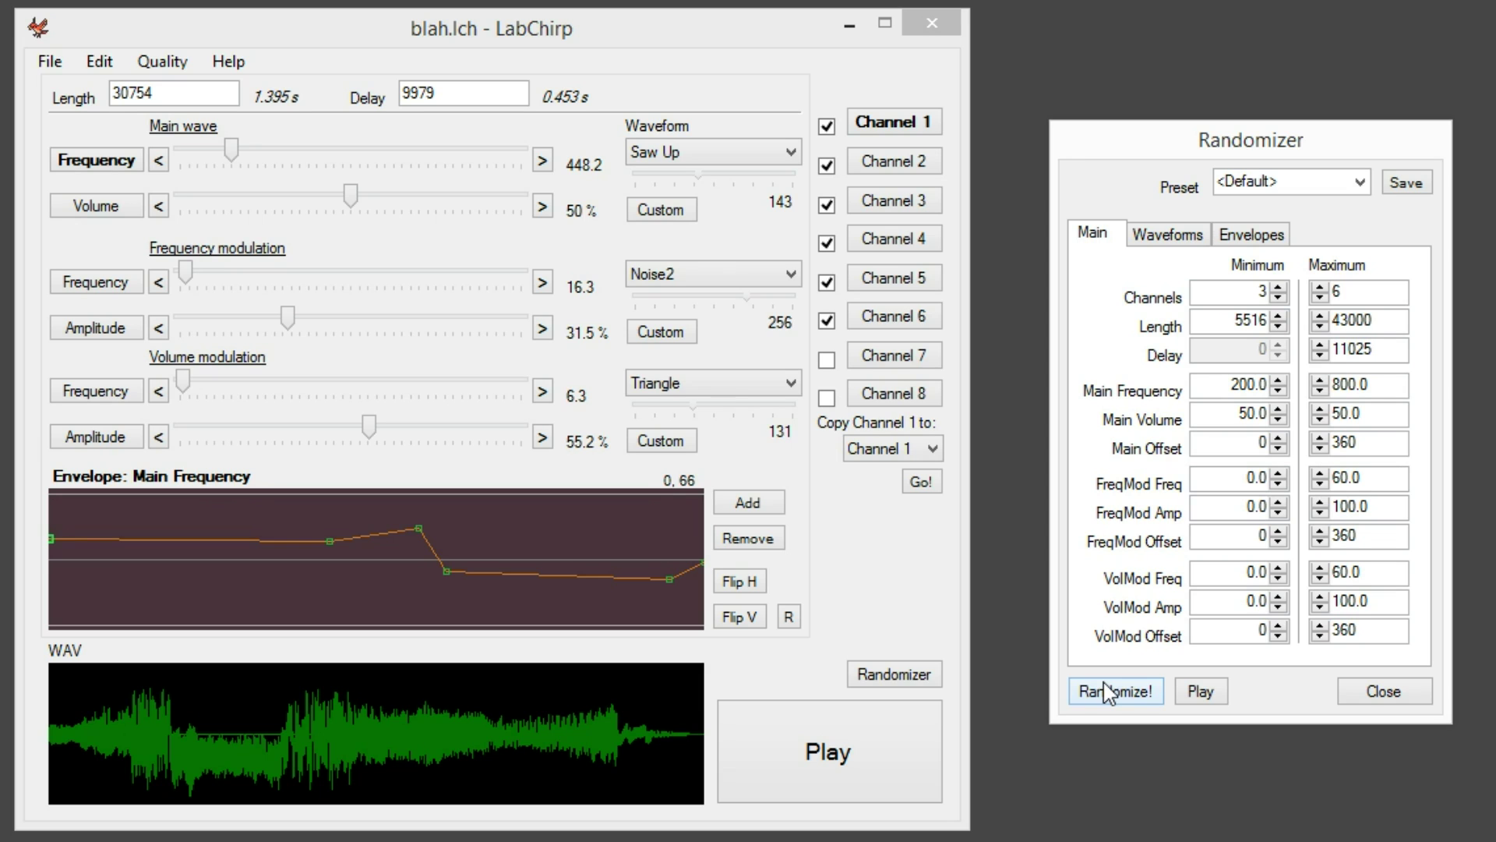
{"action": "left_click", "coordinate": [1129, 698]}
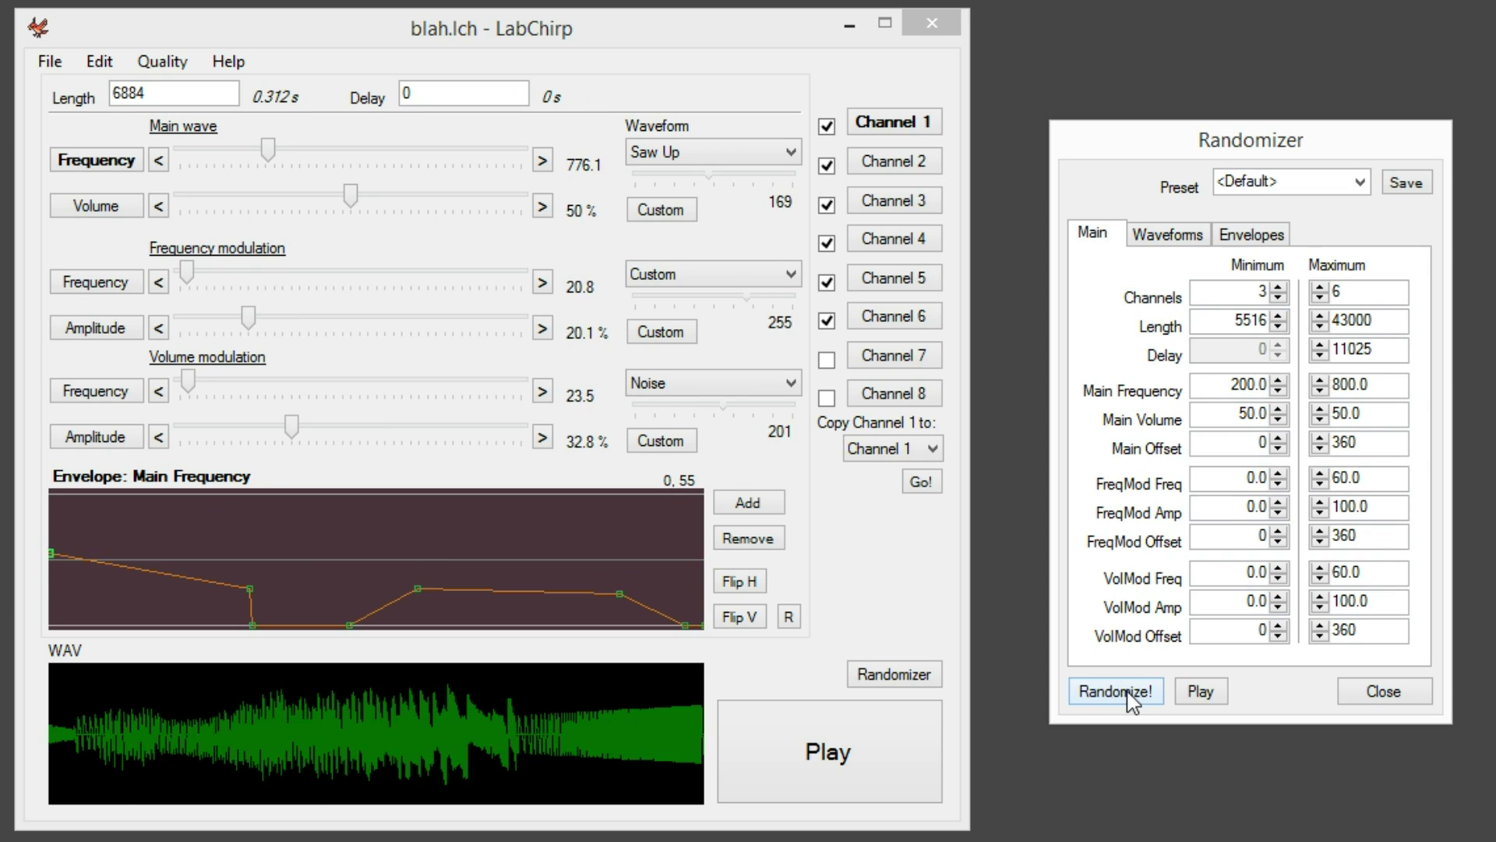
{"action": "left_click", "coordinate": [1131, 698]}
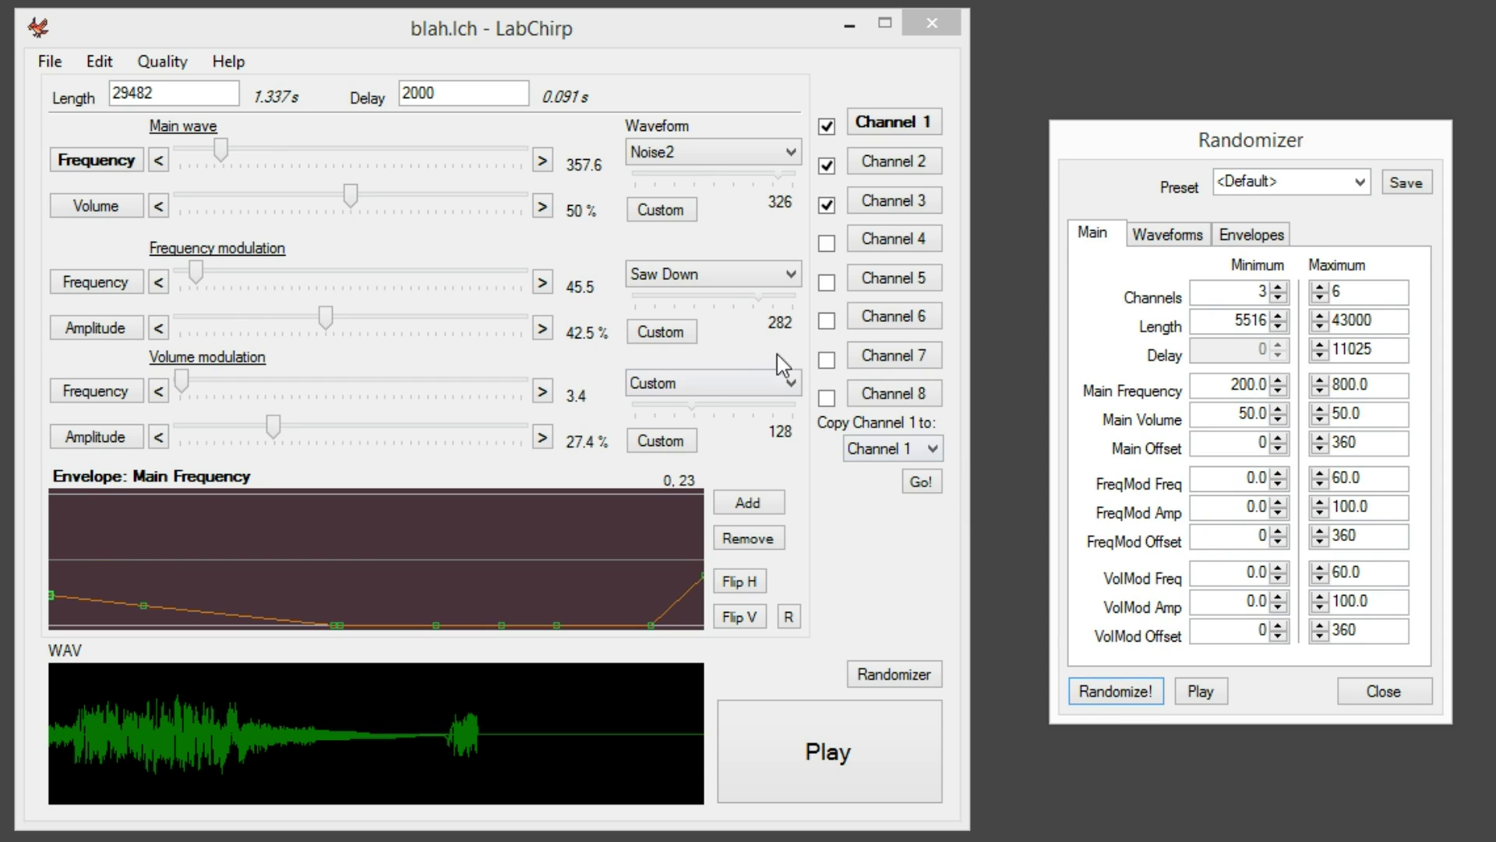
{"action": "left_click", "coordinate": [1097, 694]}
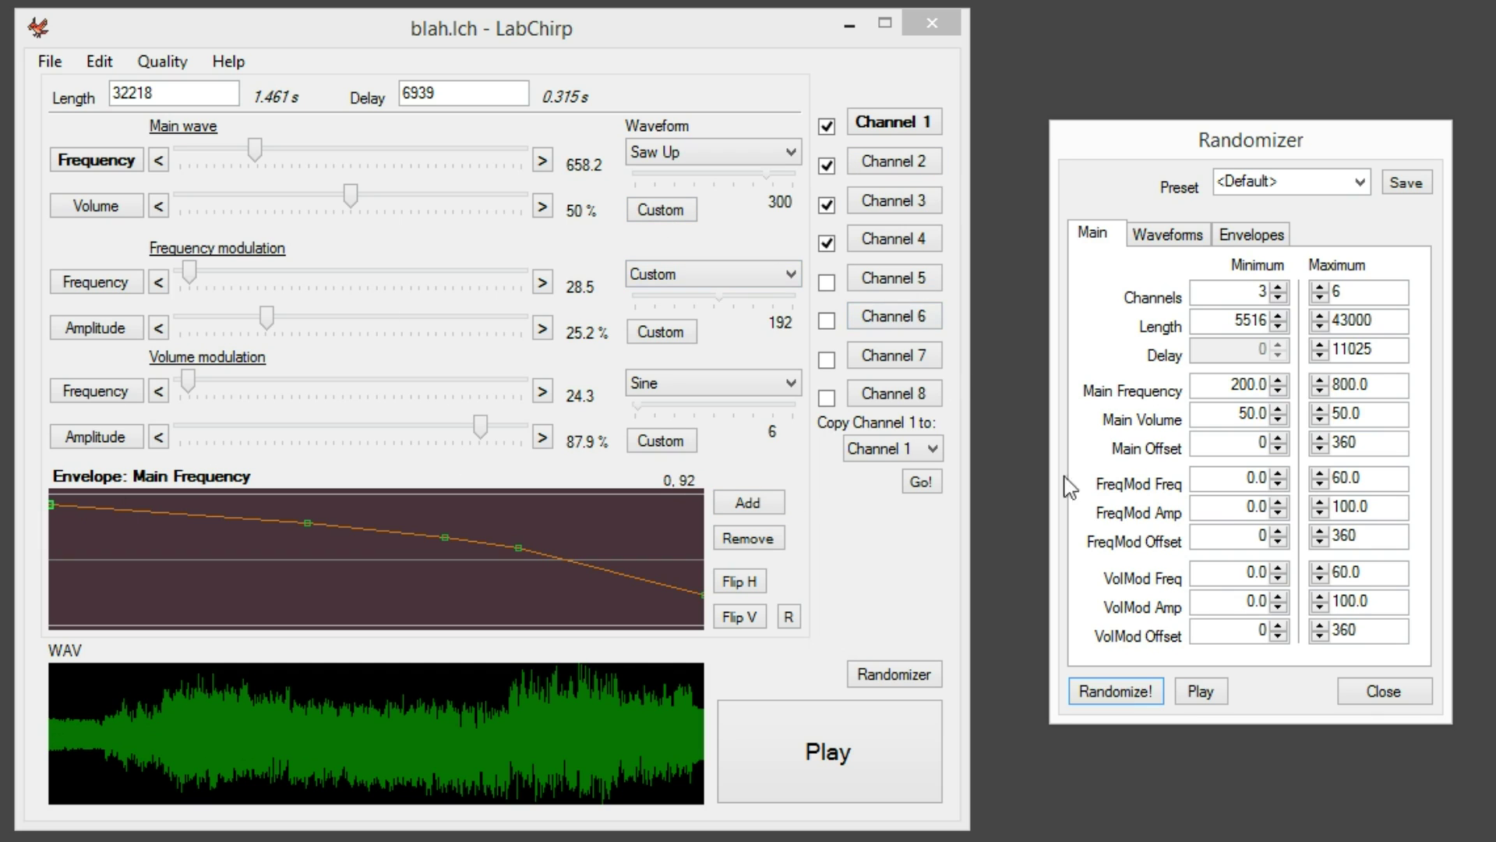
{"action": "left_click", "coordinate": [1151, 700]}
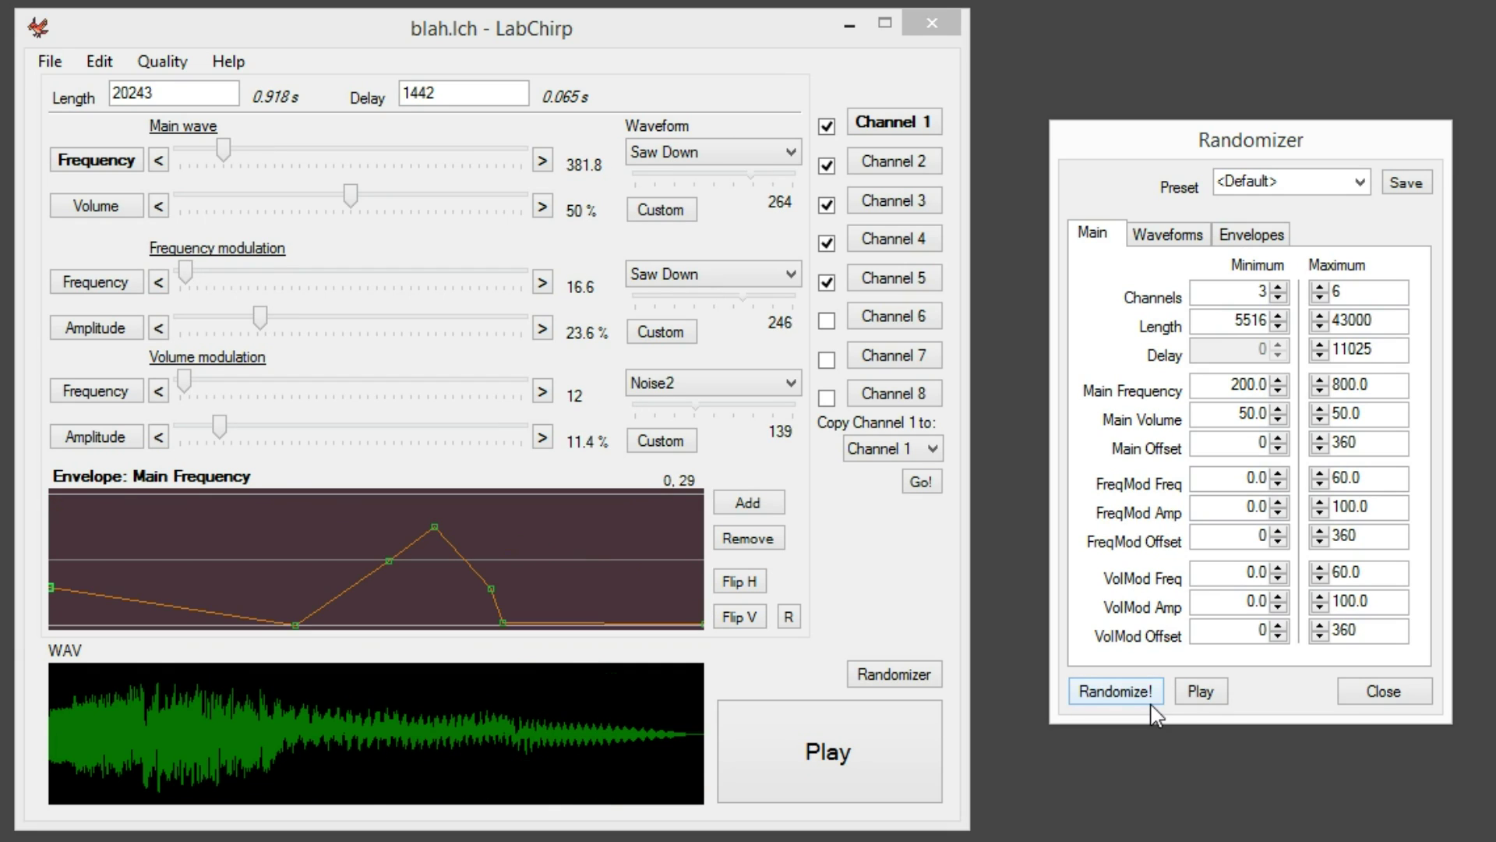
{"action": "left_click", "coordinate": [1151, 704]}
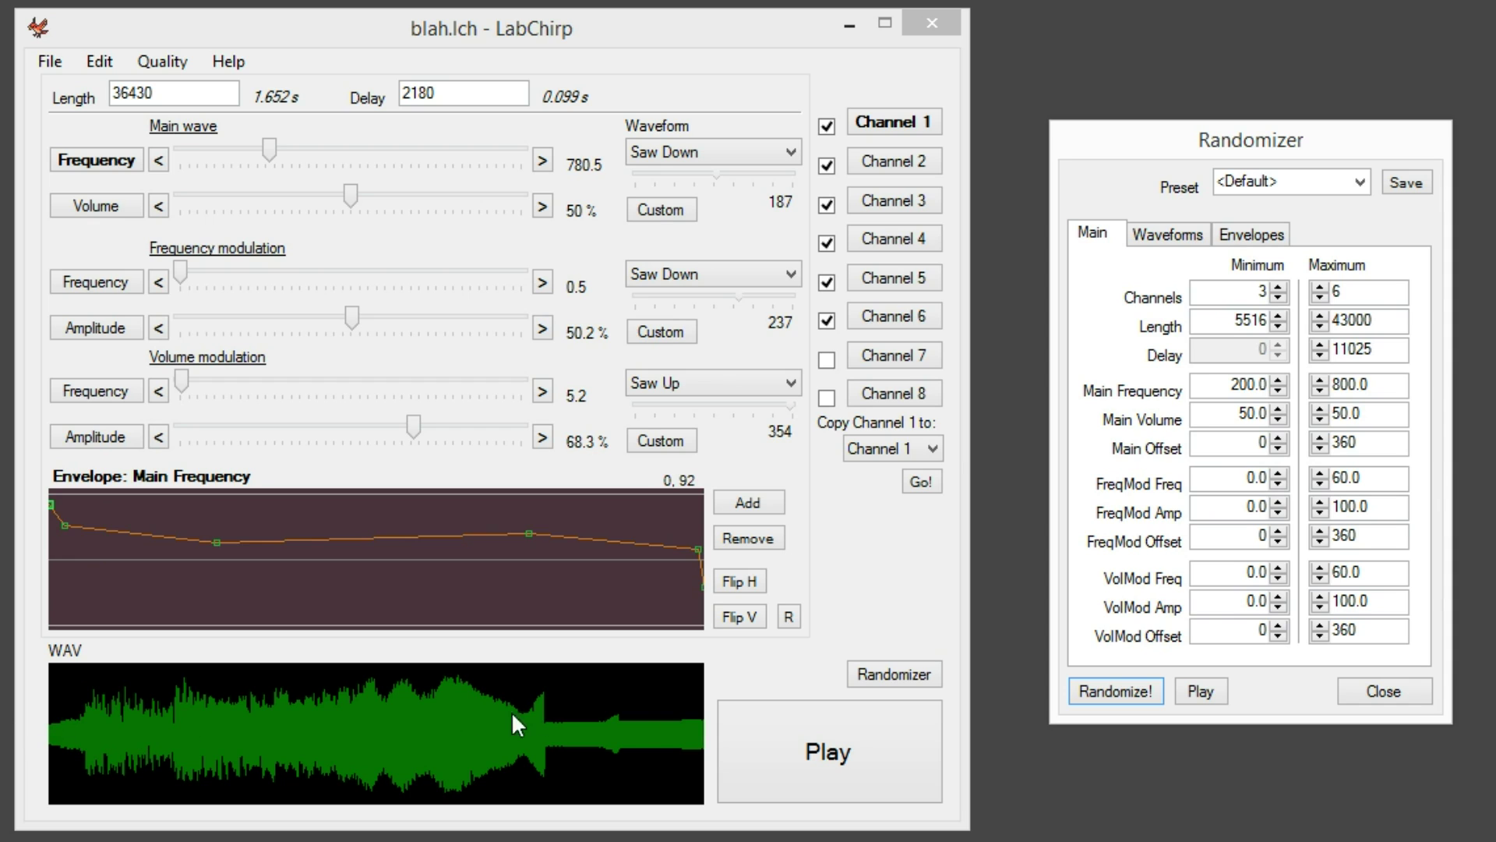
{"action": "left_click", "coordinate": [745, 739]}
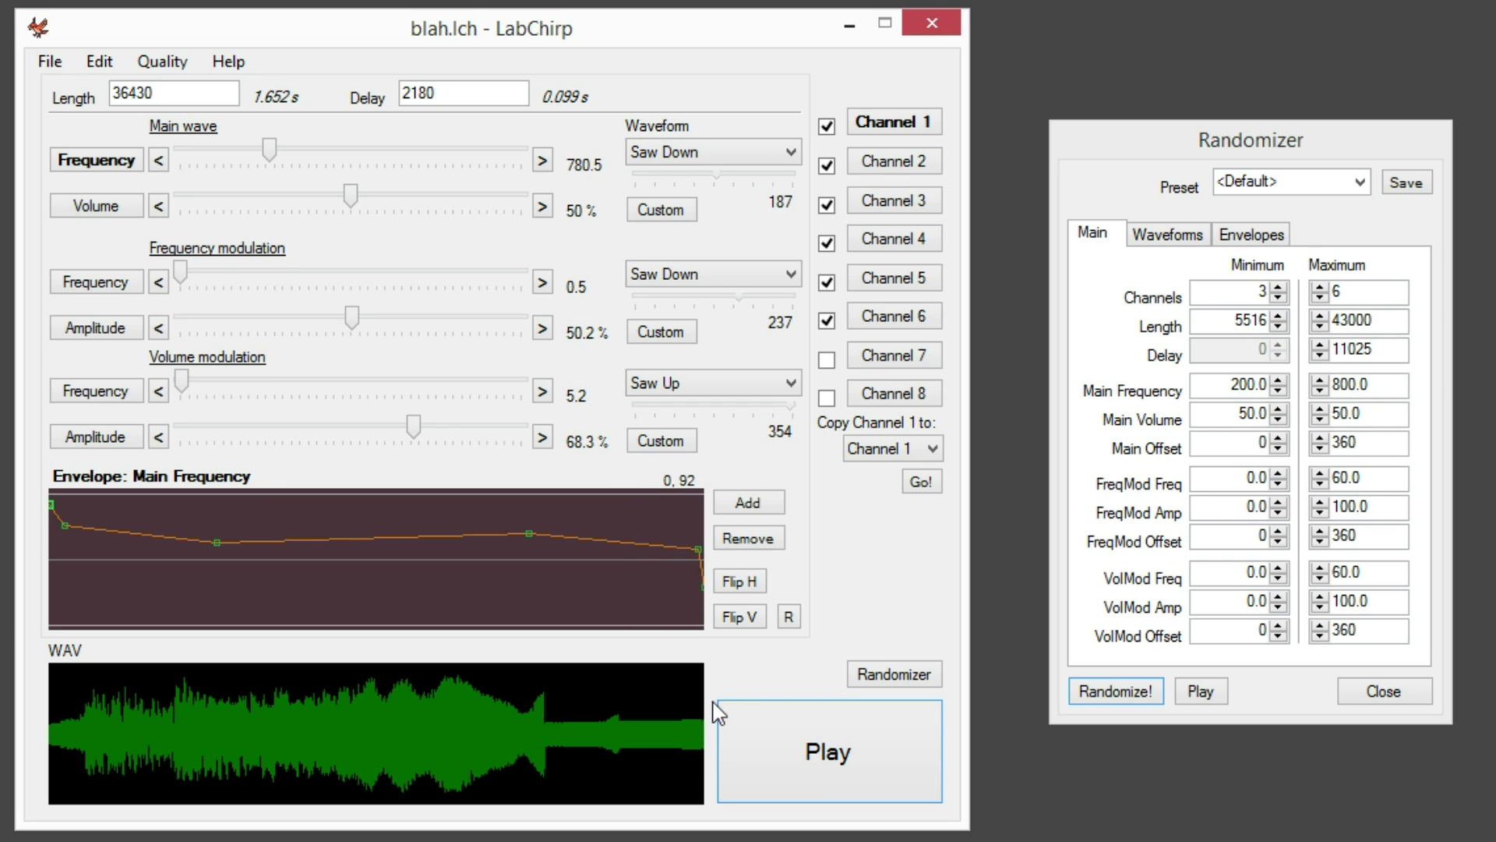
Reshape Channel 1's Main Frequency envelope, dropping its end to 0 and a point to 341, 42
{"action": "left_click", "coordinate": [876, 167]}
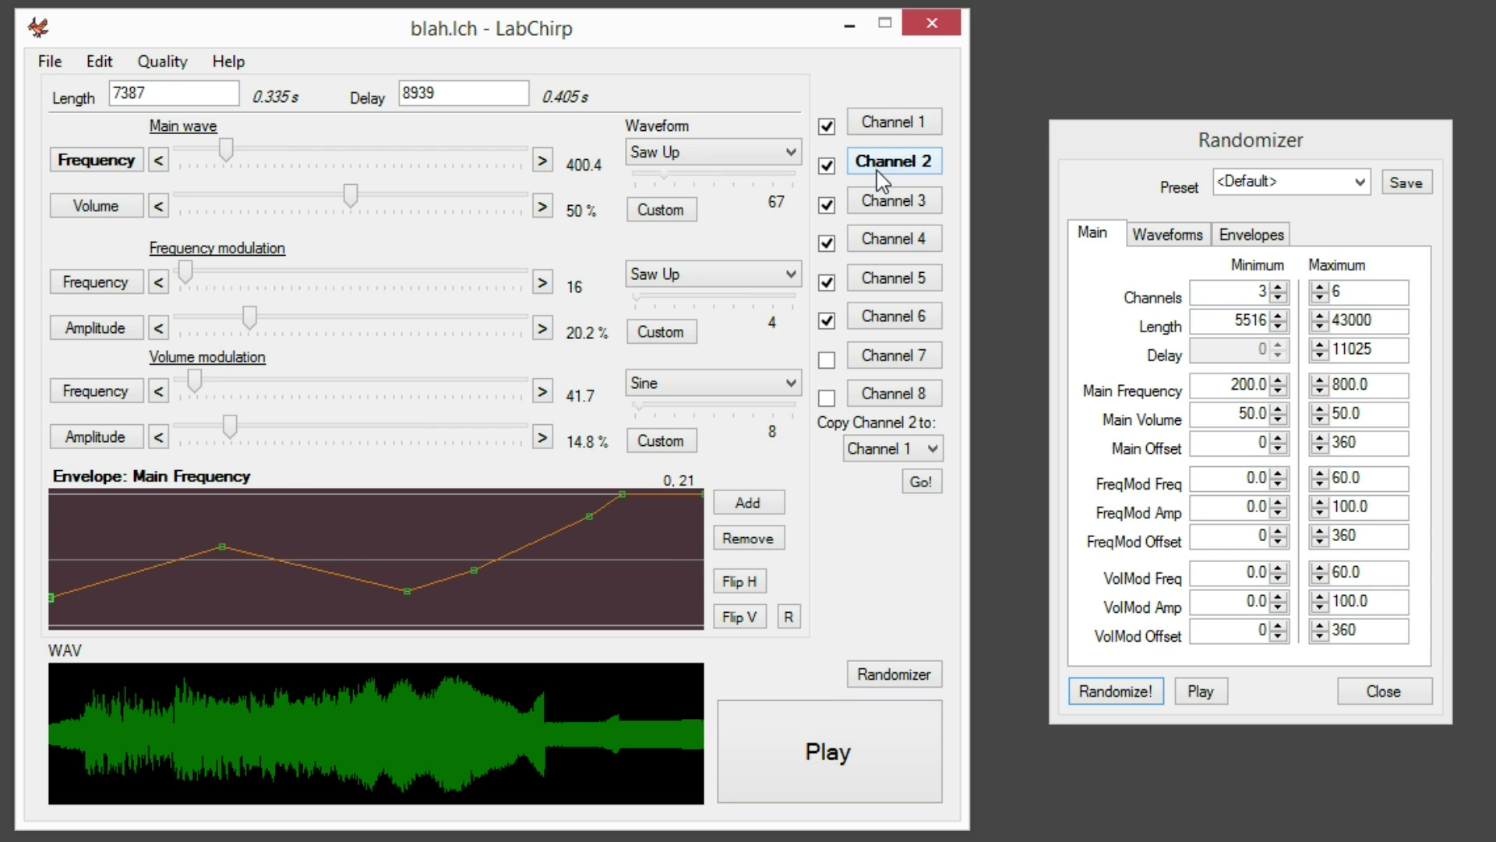
{"action": "left_click", "coordinate": [906, 131]}
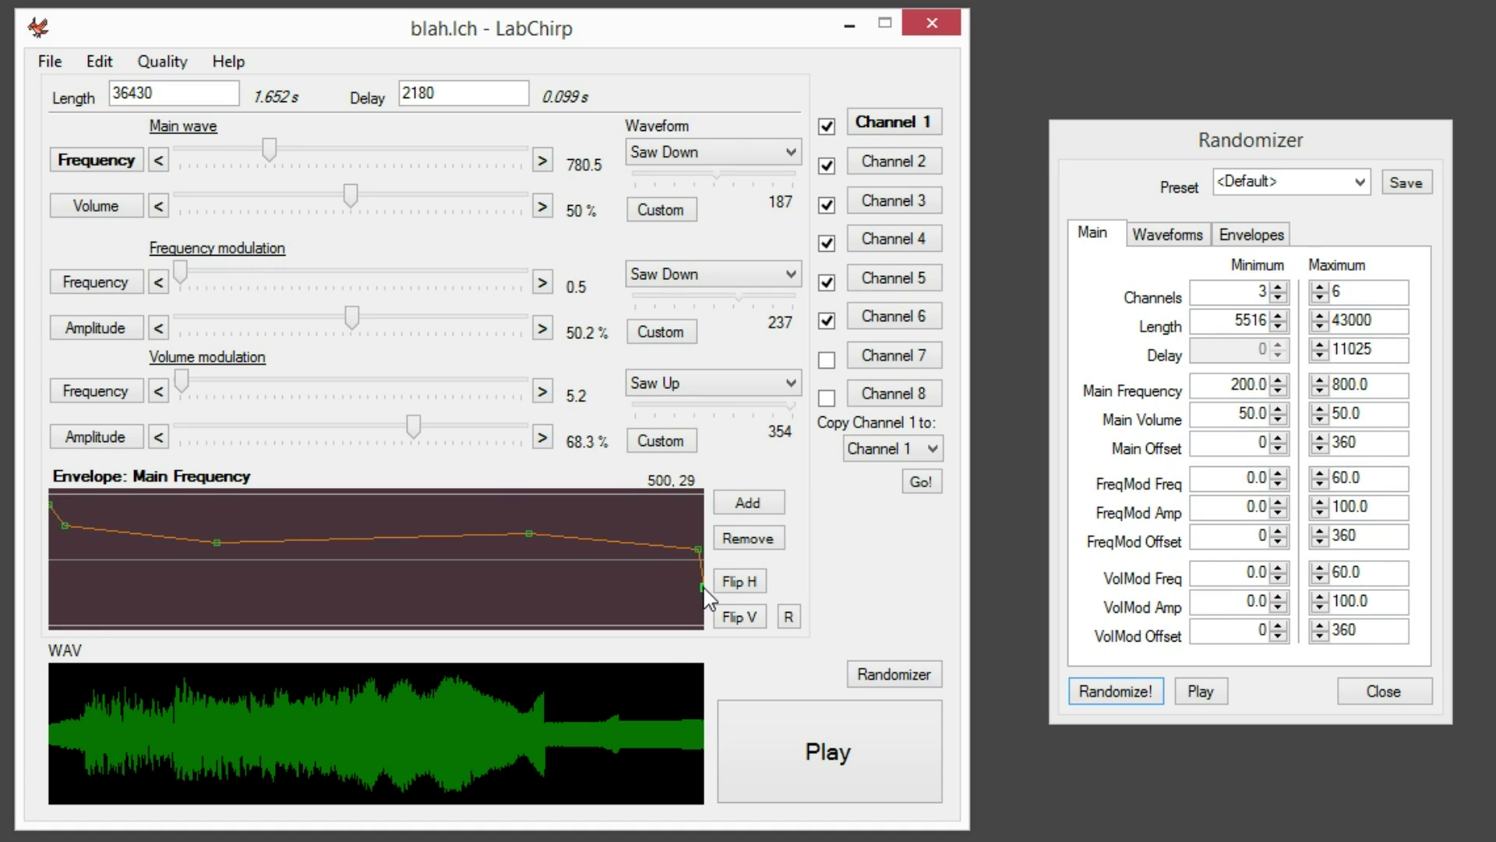
{"action": "left_click_drag", "start_coordinate": [704, 590], "coordinate": [690, 650]}
{"action": "left_click_drag", "start_coordinate": [699, 550], "coordinate": [637, 605]}
{"action": "left_click_drag", "start_coordinate": [490, 541], "coordinate": [606, 605]}
{"action": "left_click", "coordinate": [511, 534]}
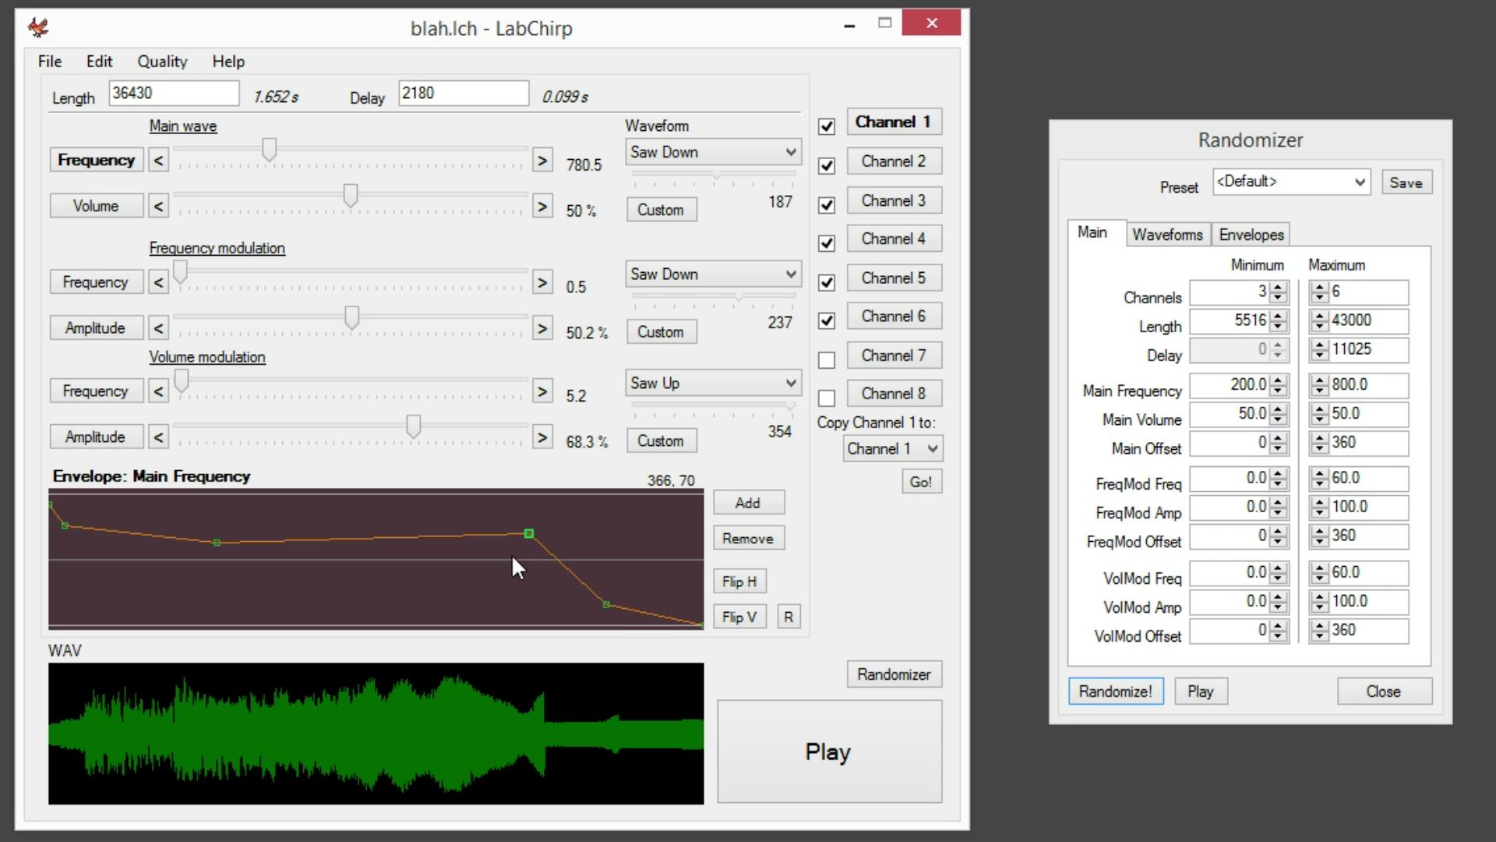
{"action": "left_click_drag", "start_coordinate": [515, 546], "coordinate": [496, 568]}
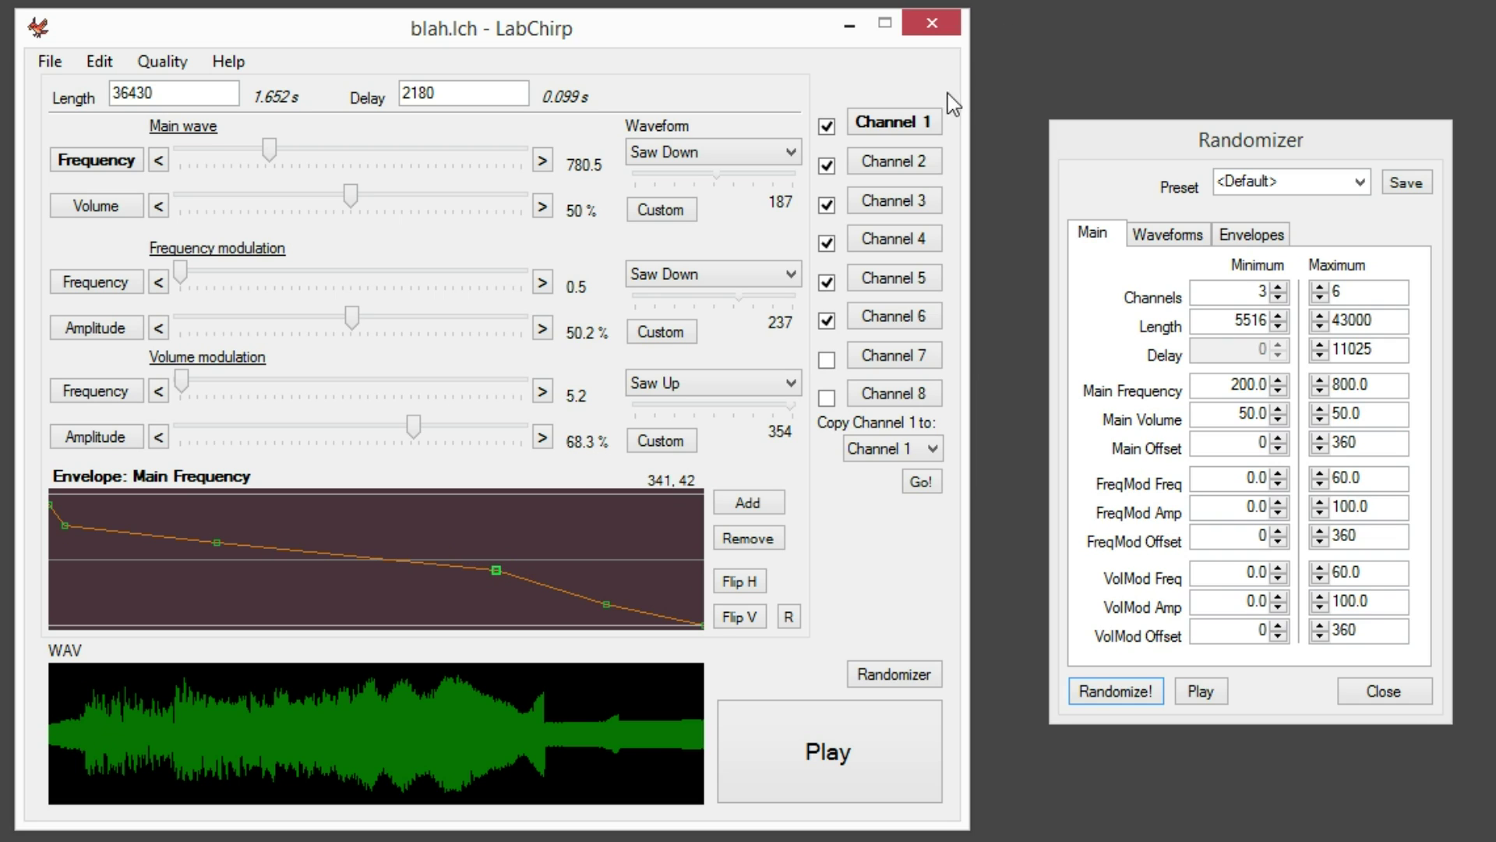
Drop Channels 2 and 3 envelope ends to zero and lower their peaks to 440, 32 and 408, 33
{"action": "left_click", "coordinate": [895, 159]}
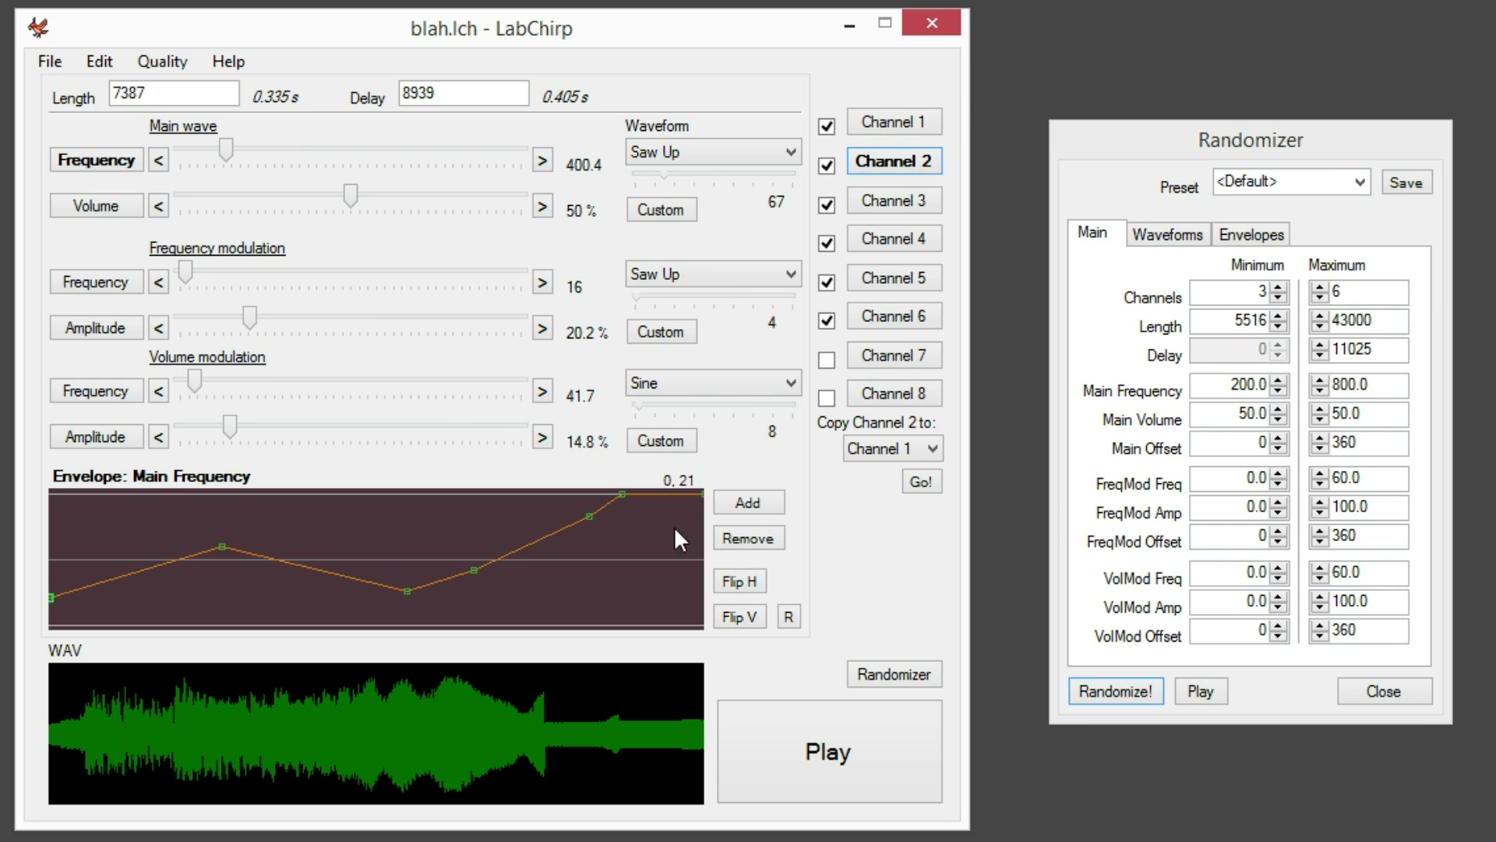
{"action": "left_click_drag", "start_coordinate": [702, 495], "coordinate": [736, 636]}
{"action": "left_click_drag", "start_coordinate": [623, 527], "coordinate": [560, 569]}
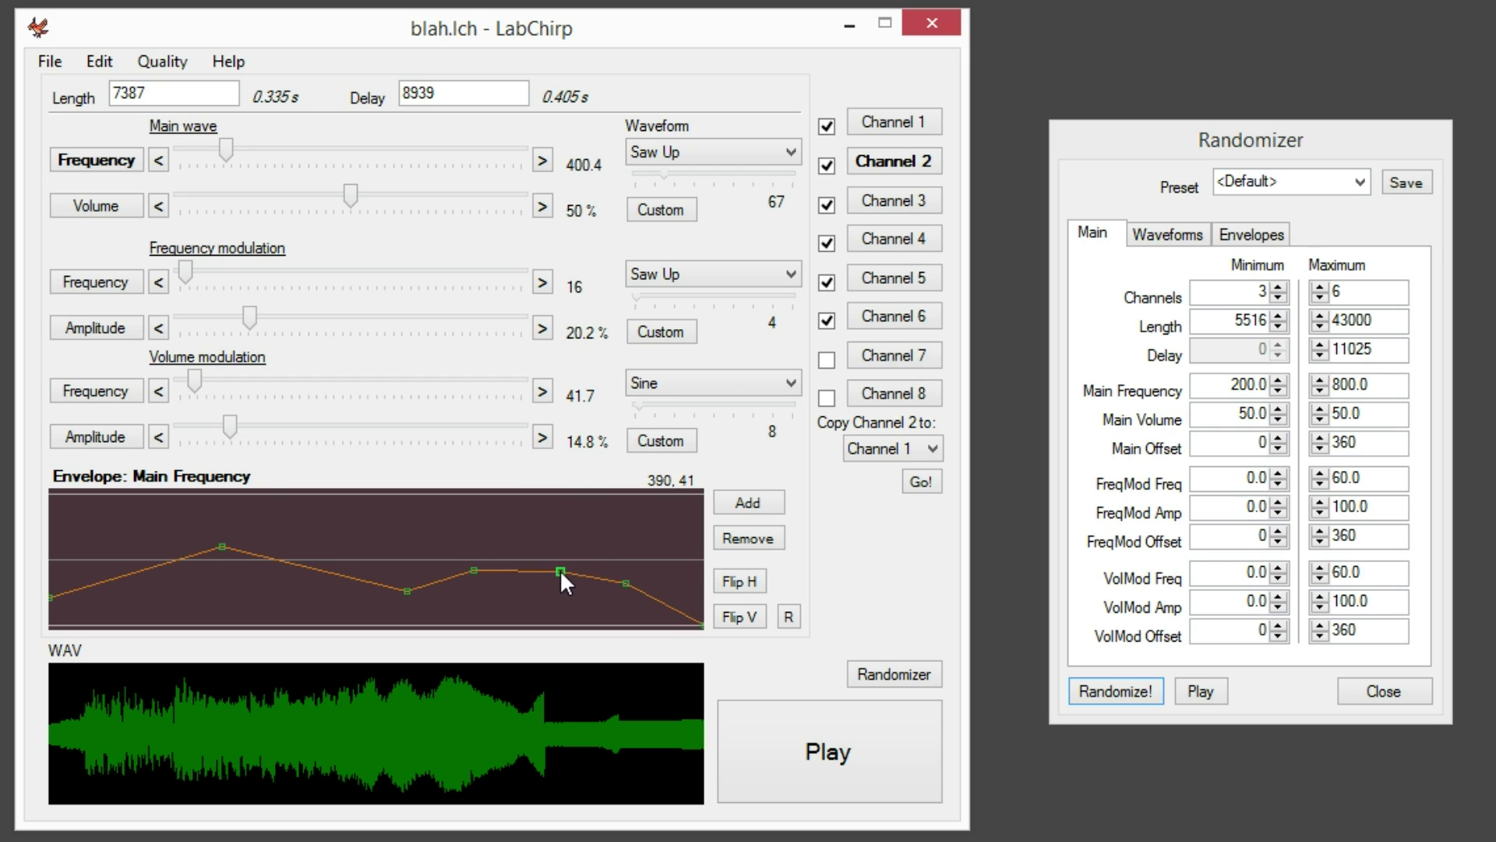
{"action": "left_click", "coordinate": [858, 205]}
{"action": "left_click", "coordinate": [698, 506]}
{"action": "left_click_drag", "start_coordinate": [698, 511], "coordinate": [712, 635]}
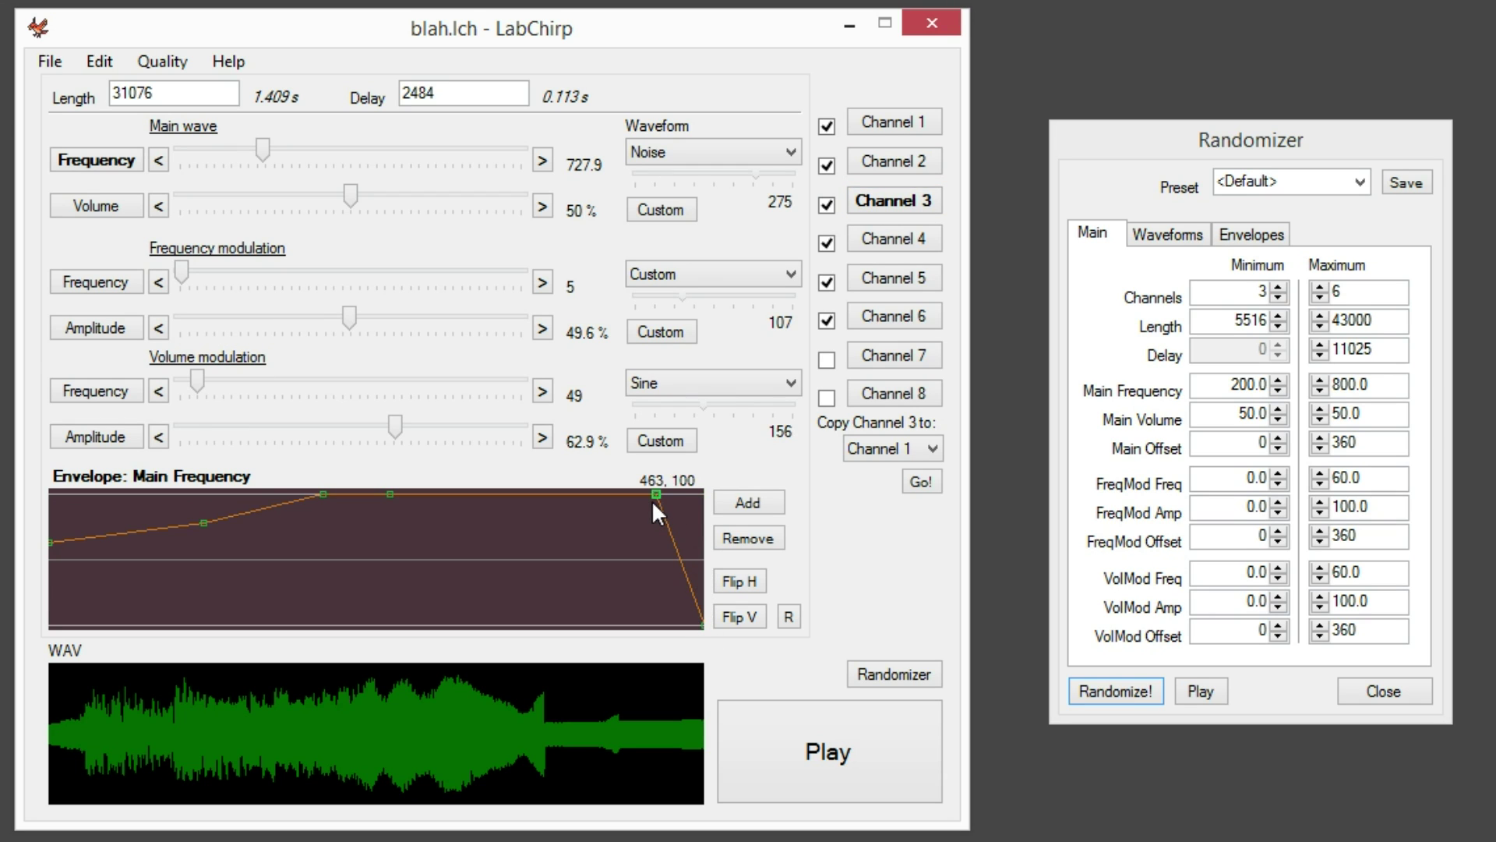
{"action": "left_click_drag", "start_coordinate": [653, 504], "coordinate": [585, 585]}
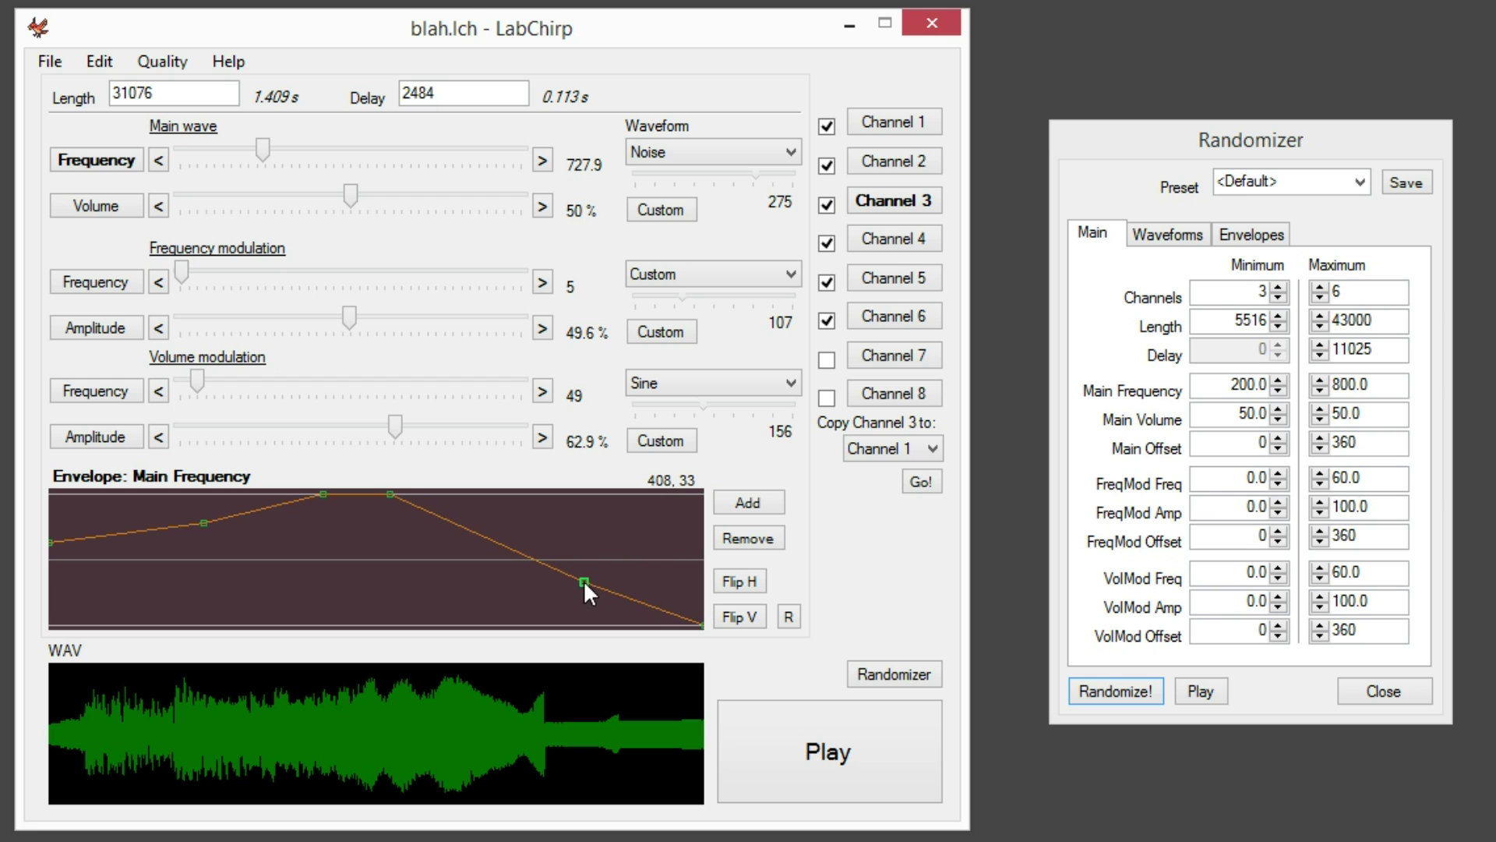
Raise a Channel 4 envelope point to 235, 89 and pull Channel 5's envelope end to zero
{"action": "left_click", "coordinate": [859, 242]}
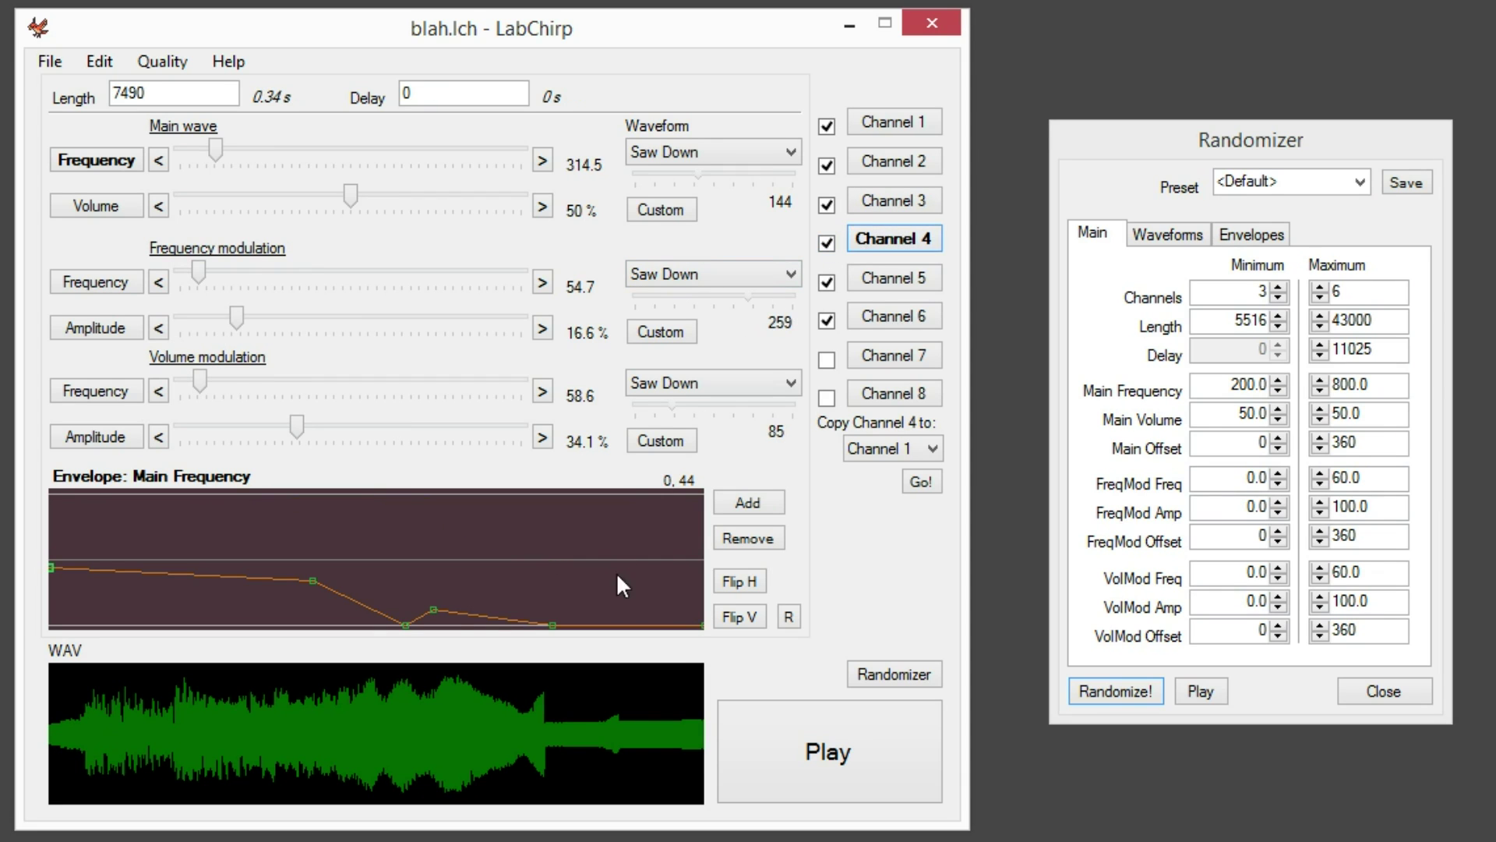
{"action": "left_click", "coordinate": [865, 278]}
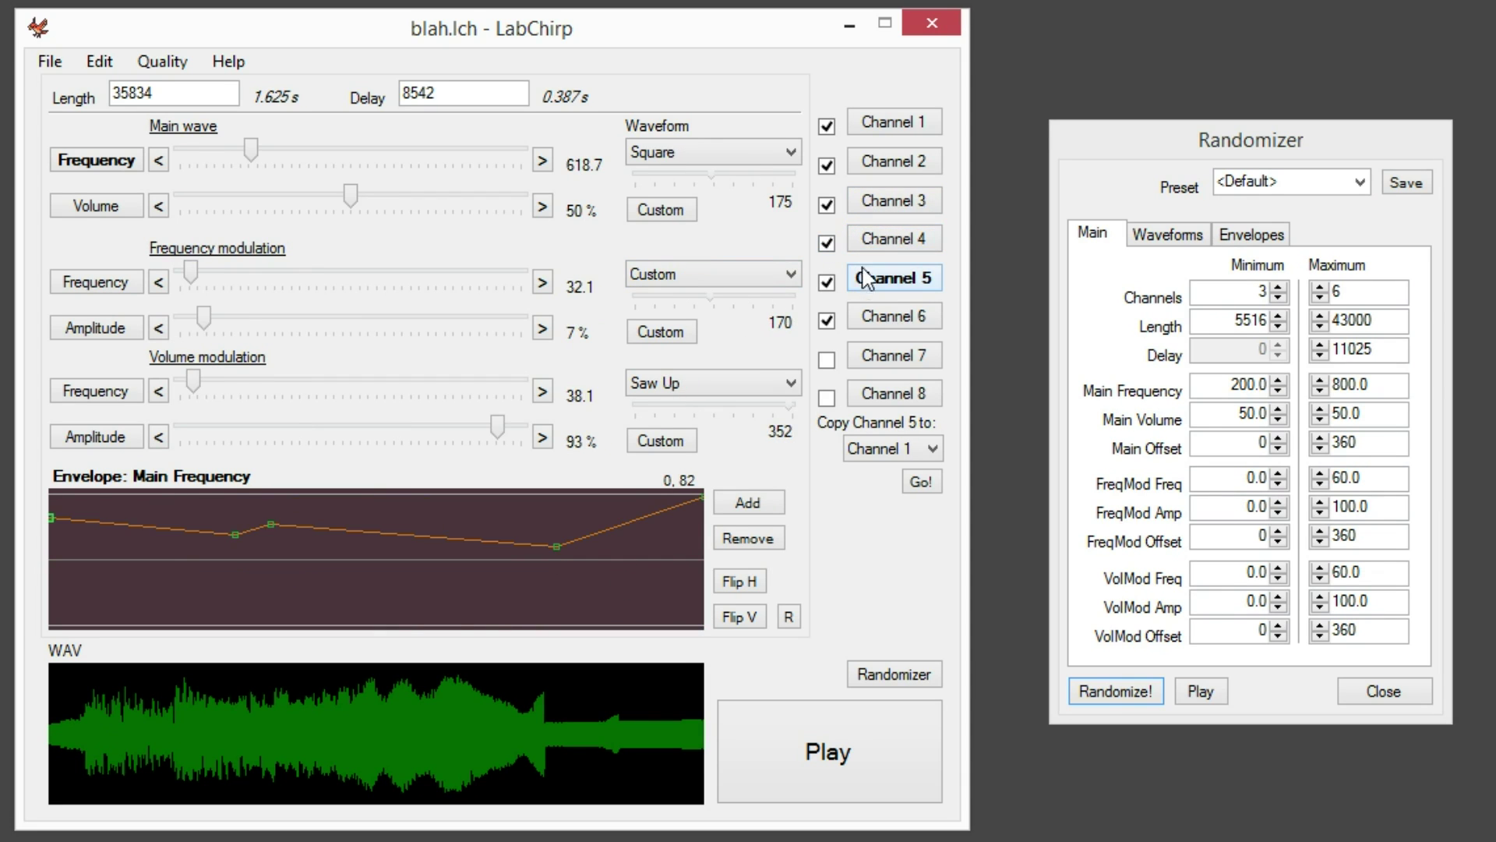
{"action": "left_click", "coordinate": [879, 241]}
{"action": "left_click_drag", "start_coordinate": [328, 567], "coordinate": [357, 508]}
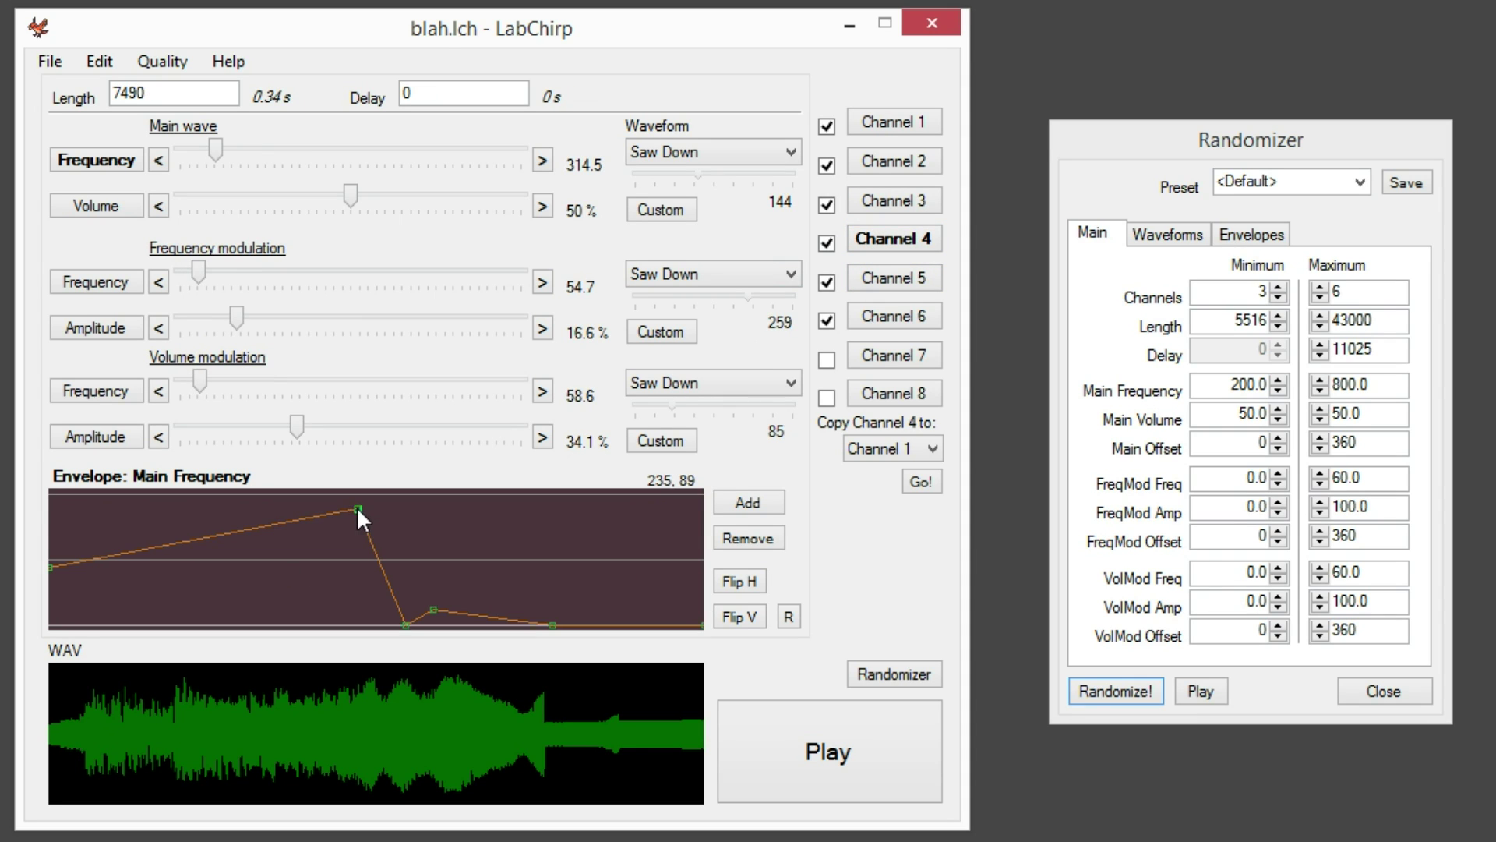
{"action": "left_click", "coordinate": [873, 284]}
{"action": "left_click_drag", "start_coordinate": [692, 502], "coordinate": [727, 624]}
Drop Channel 6's envelope end to zero, raise its low point to 100, and play the sound
{"action": "left_click", "coordinate": [898, 327]}
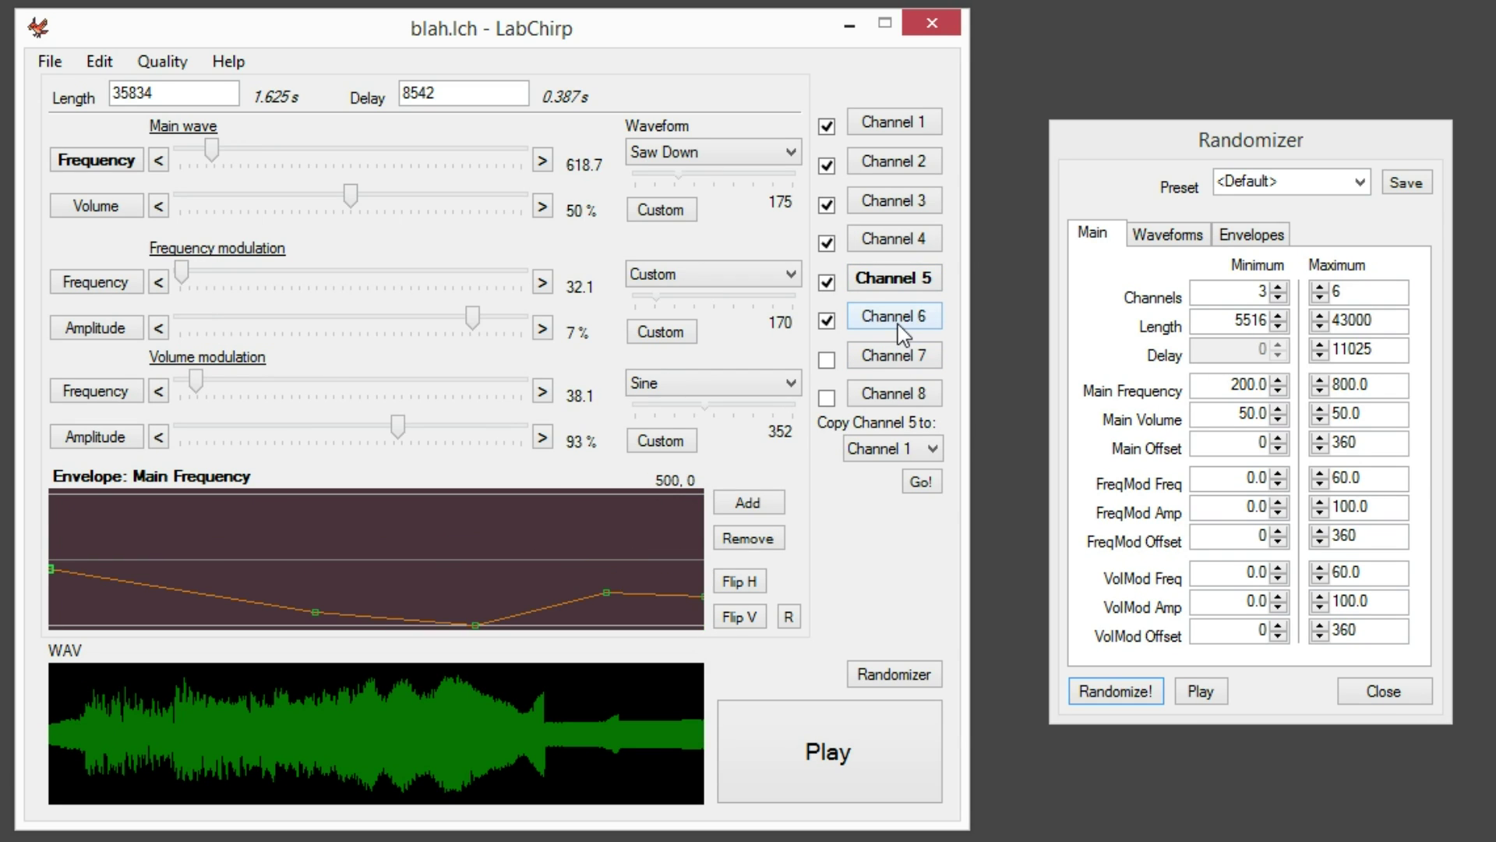
{"action": "left_click_drag", "start_coordinate": [692, 555], "coordinate": [726, 633]}
{"action": "left_click_drag", "start_coordinate": [475, 623], "coordinate": [478, 491]}
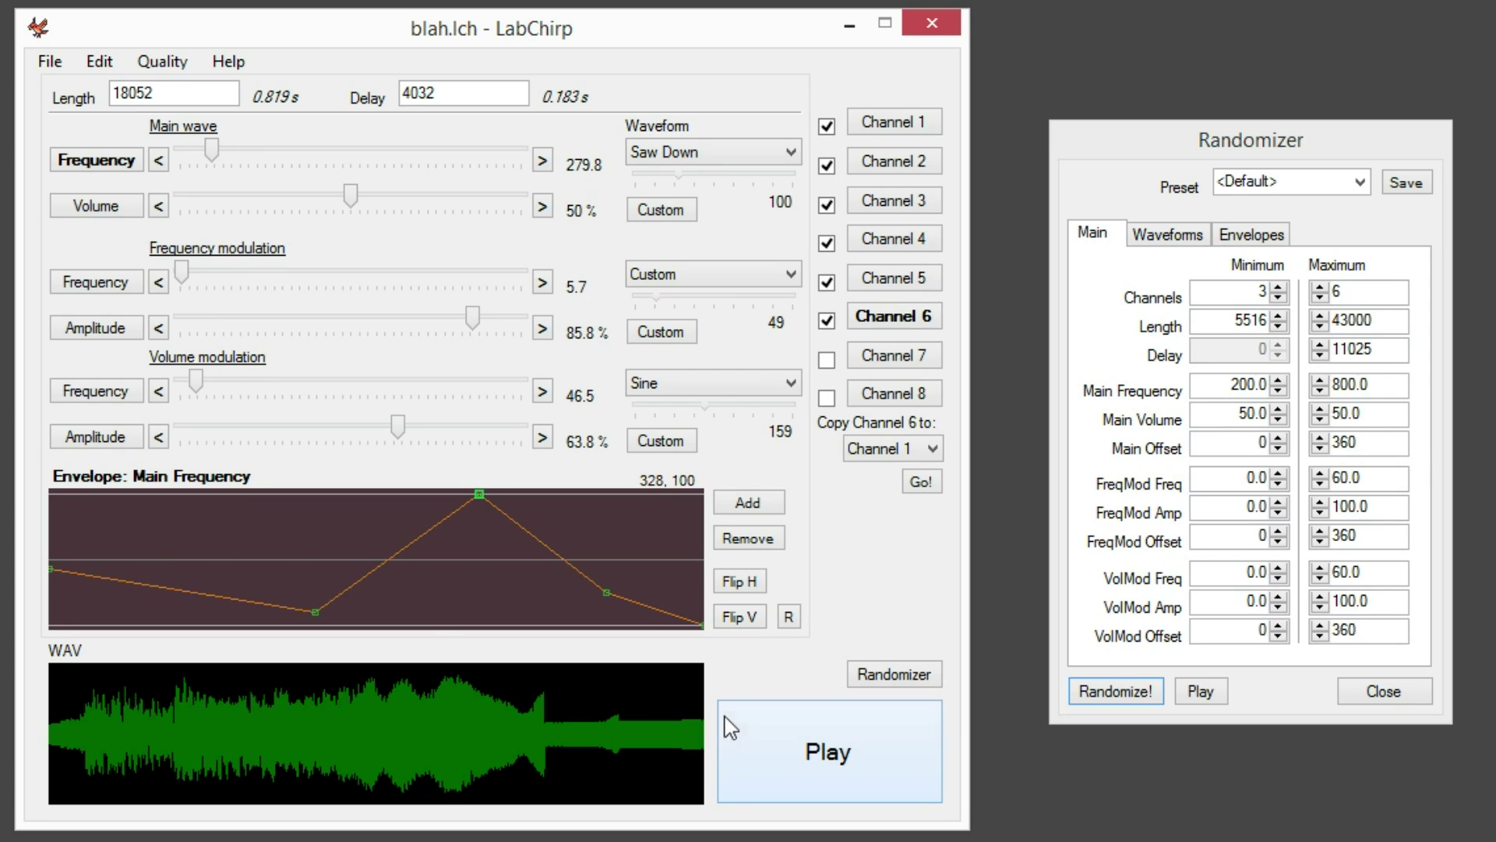
{"action": "left_click", "coordinate": [751, 734]}
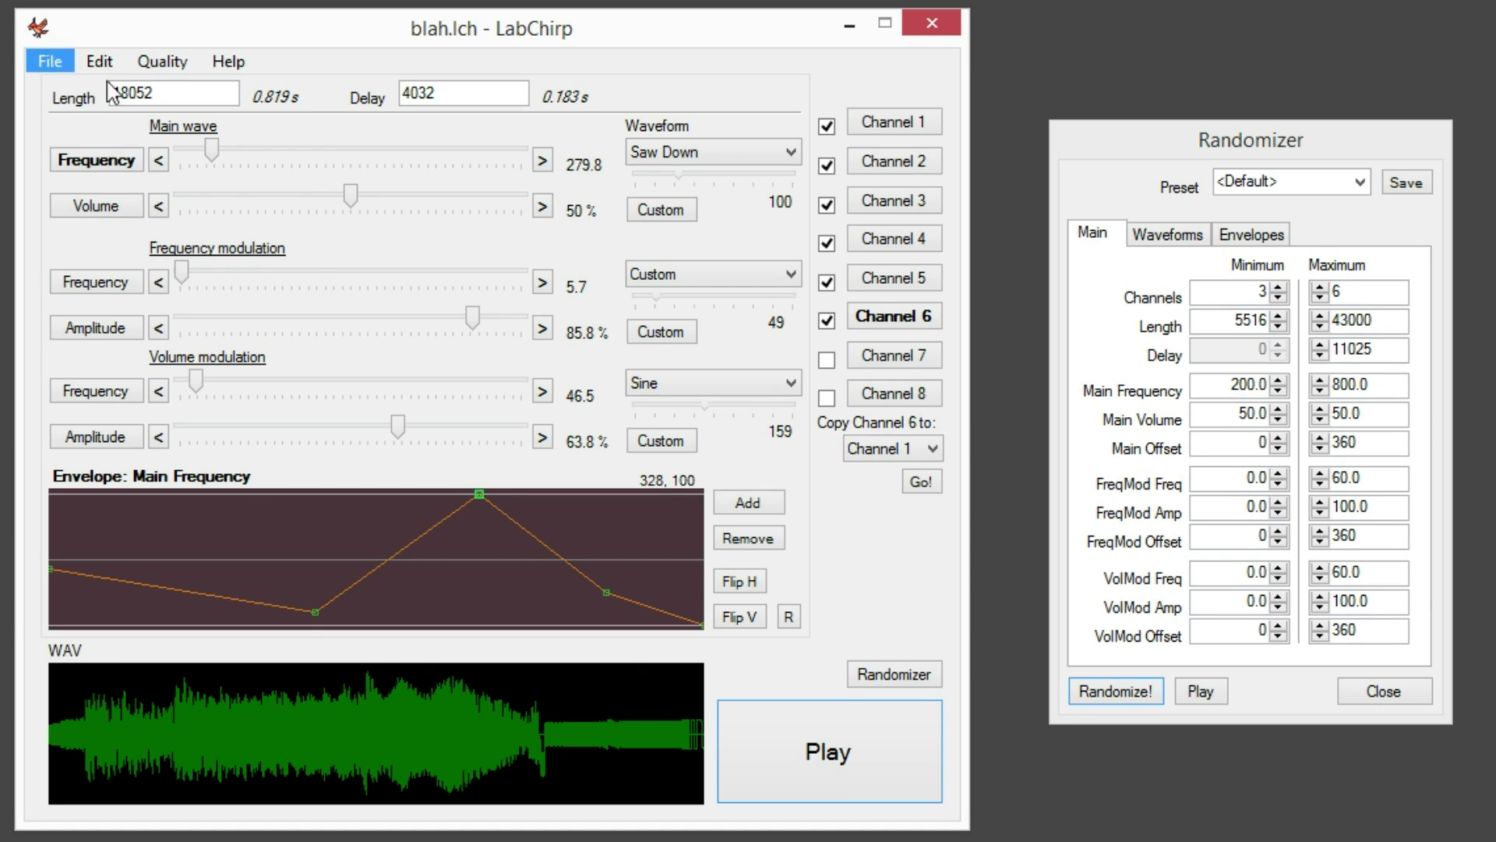
Save the reshaped sound under the new name blah2.lch
{"action": "key", "text": "ctrl+s"}
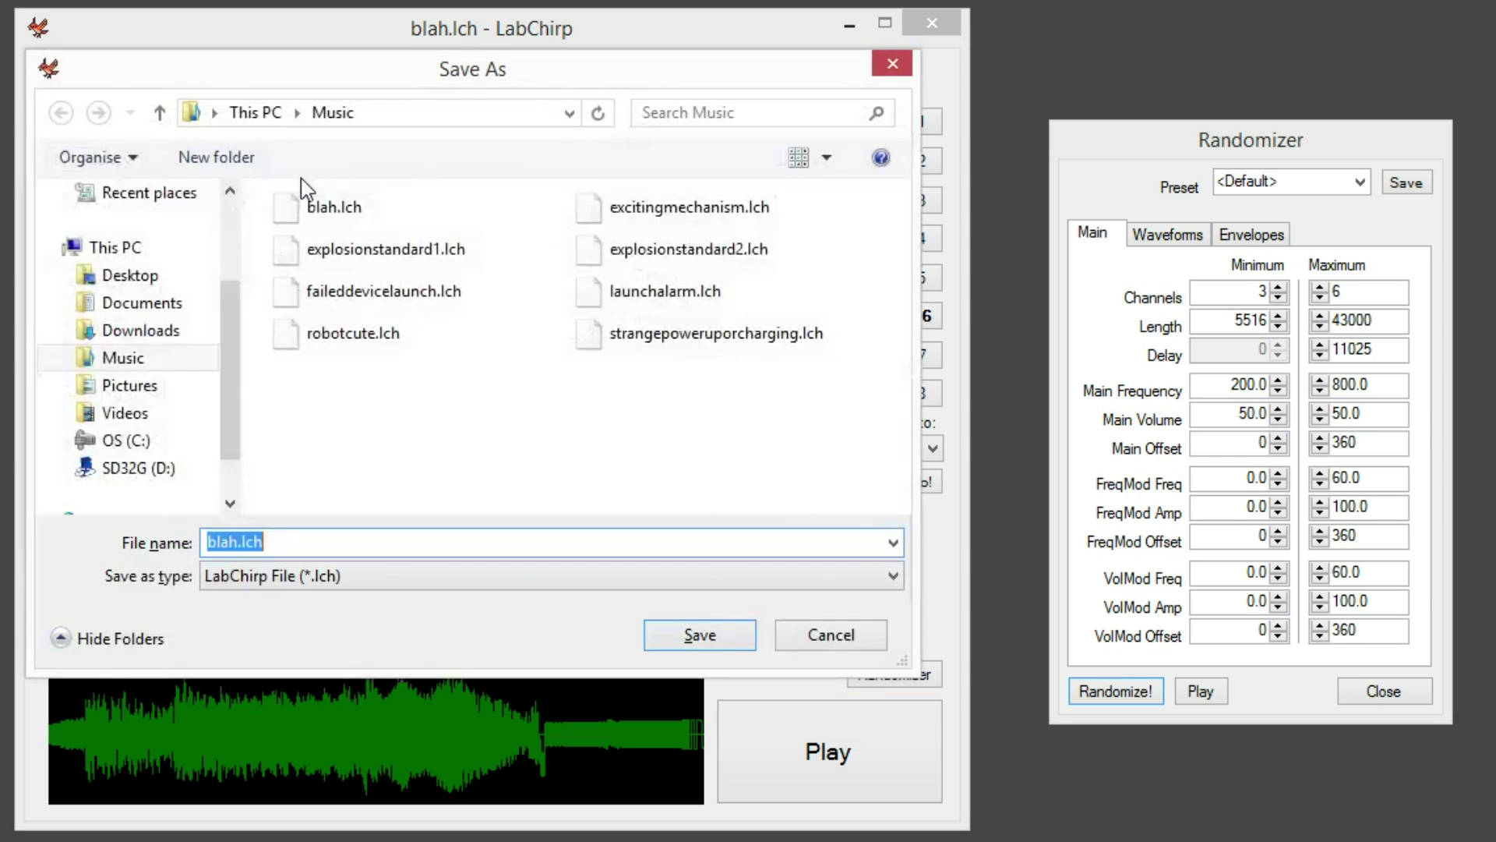
{"action": "key", "text": "End"}
{"action": "key", "text": "Left"}
{"action": "key", "text": "Left"}
{"action": "key", "text": "Left"}
{"action": "key", "text": "Left"}
{"action": "type", "text": "2"}
{"action": "key", "text": "Return"}
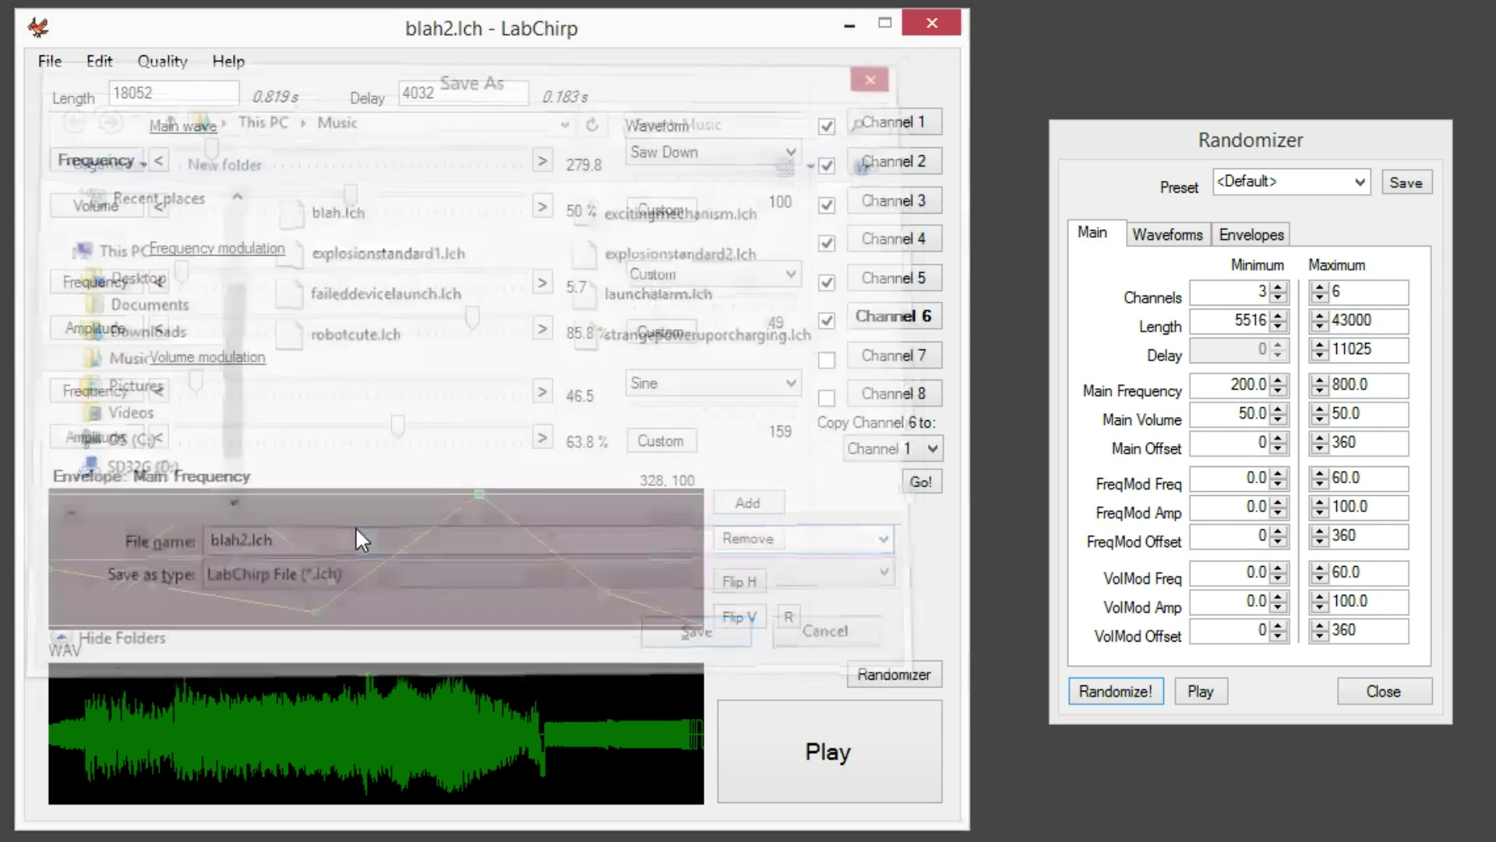